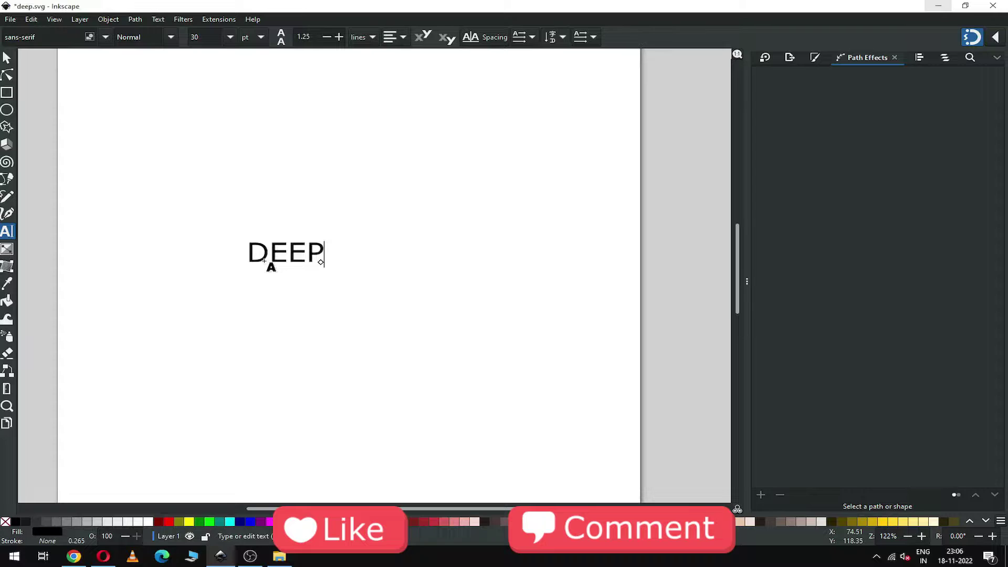
# - Set the DEEP text's font style to Bold
pyautogui.doubleClick(264, 260)
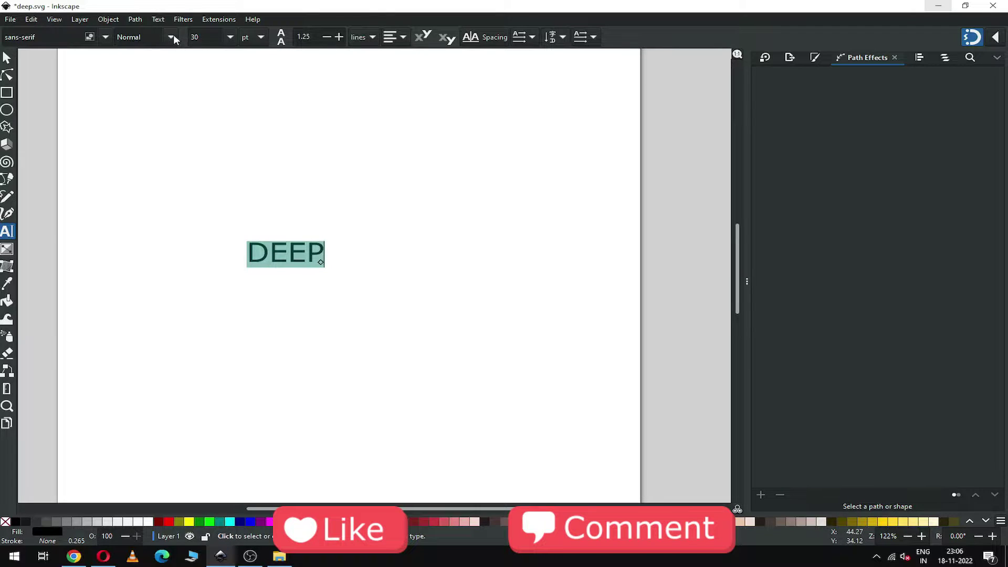
pyautogui.click(174, 34)
pyautogui.click(137, 86)
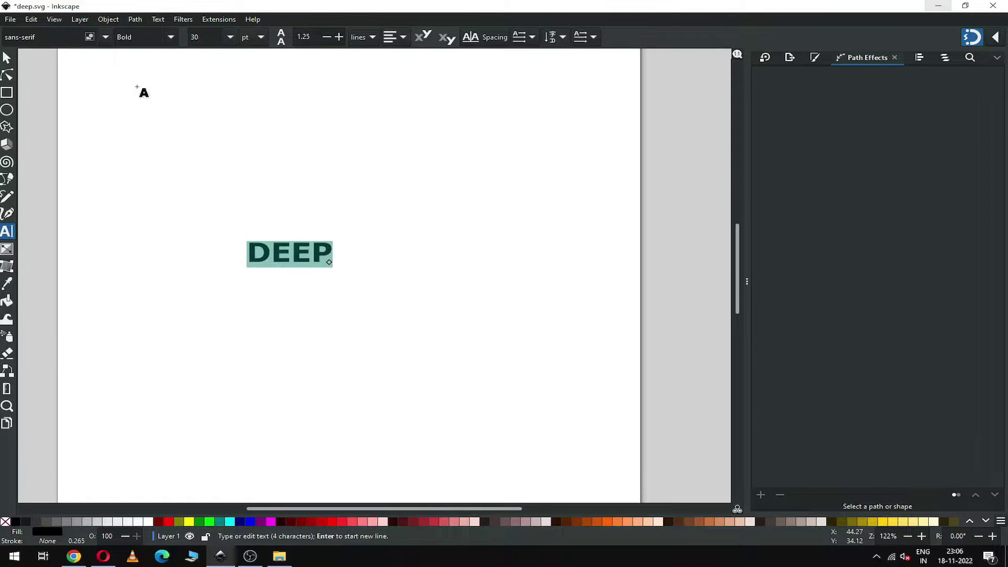
# - Scale DEEP up to about 87 mm wide and move it toward the page centre
pyautogui.click(7, 57)
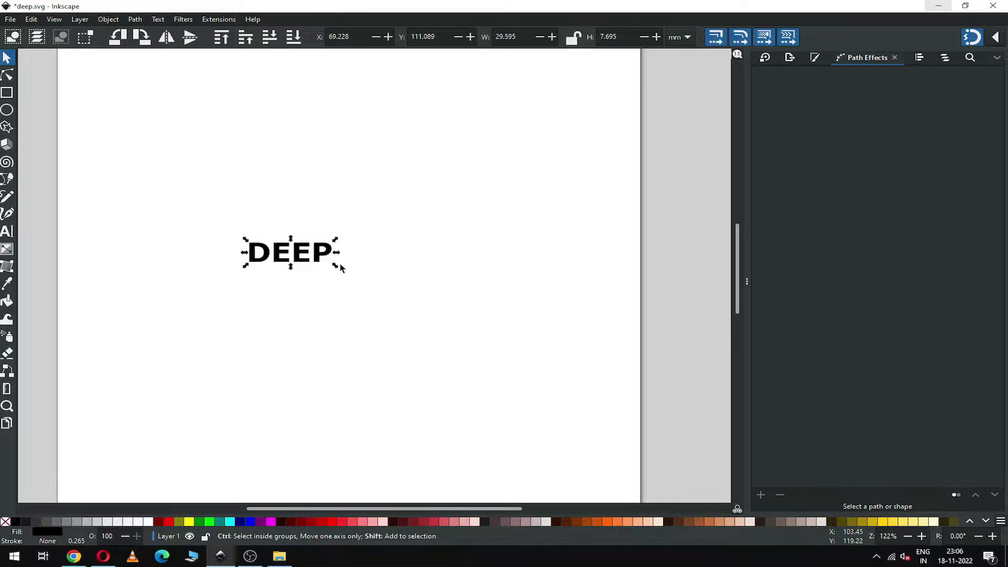
pyautogui.moveTo(340, 268); pyautogui.dragTo(412, 311)
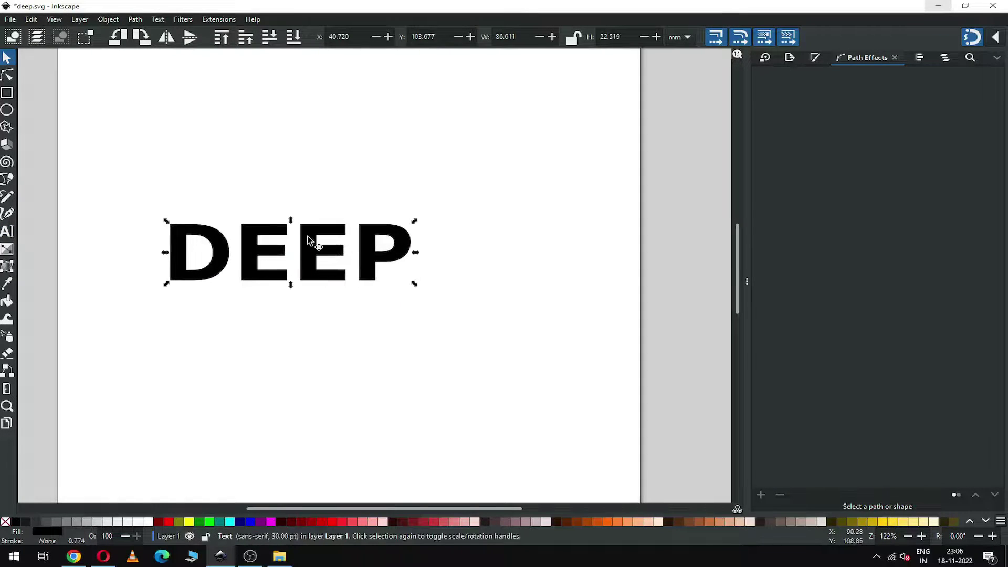
pyautogui.moveTo(308, 237); pyautogui.dragTo(378, 273)
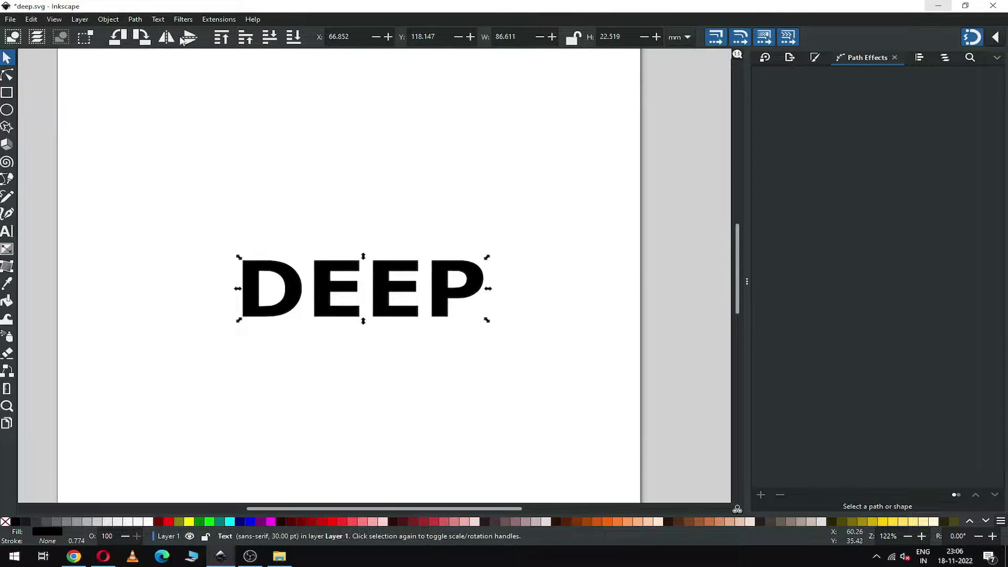
pyautogui.click(135, 20)
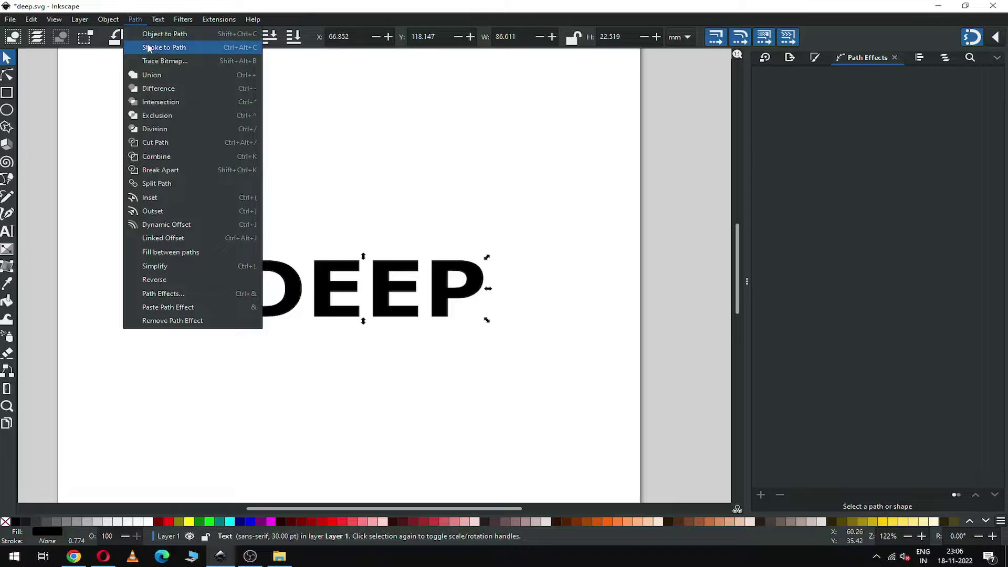
# - Convert DEEP to paths, ungroup it, and reselect all four letter paths
pyautogui.click(188, 34)
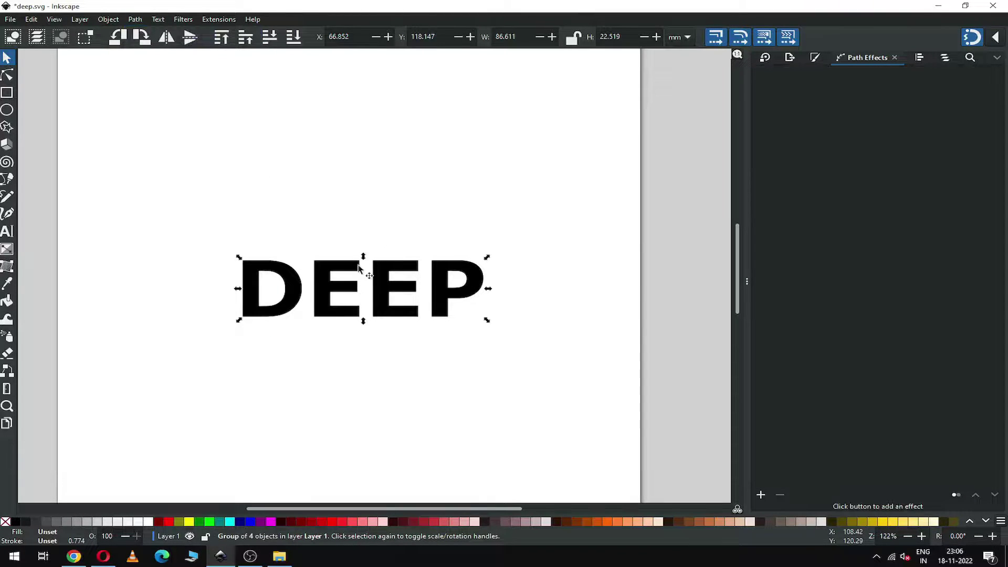
pyautogui.click(110, 20)
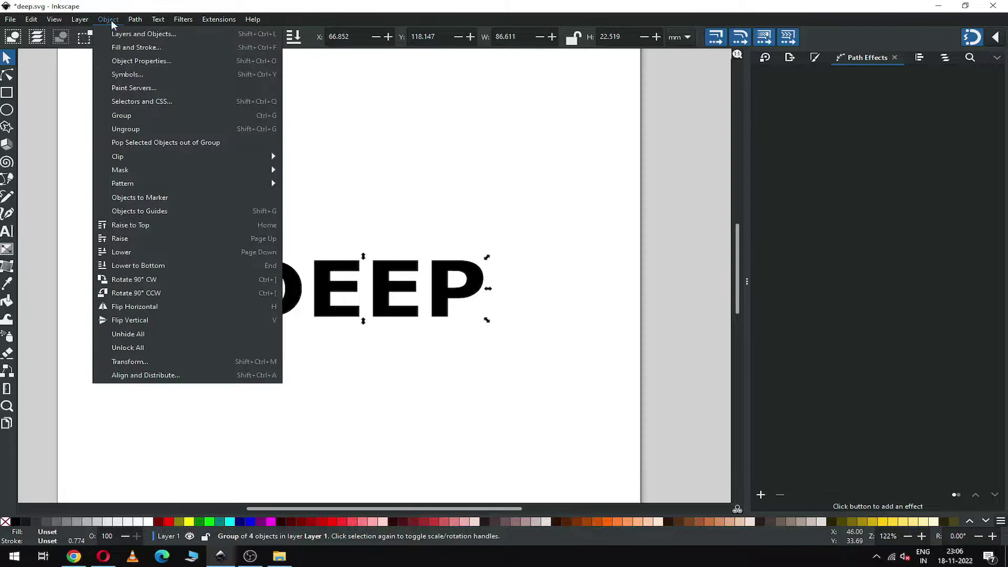
pyautogui.click(128, 129)
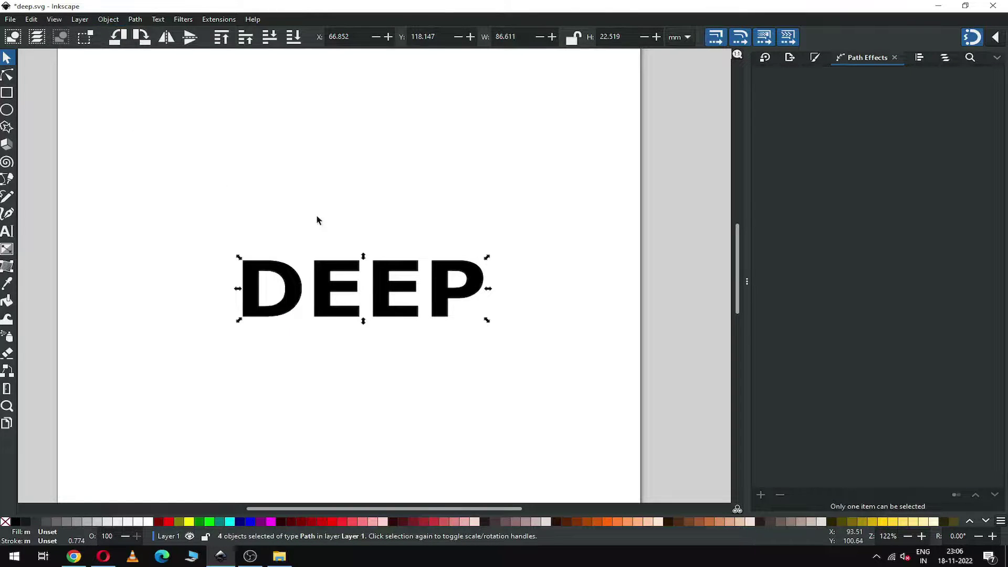
pyautogui.click(317, 219)
pyautogui.moveTo(203, 193); pyautogui.dragTo(534, 384)
# - Union the letters into one 70-node path and save the document as deep.svg
pyautogui.click(135, 20)
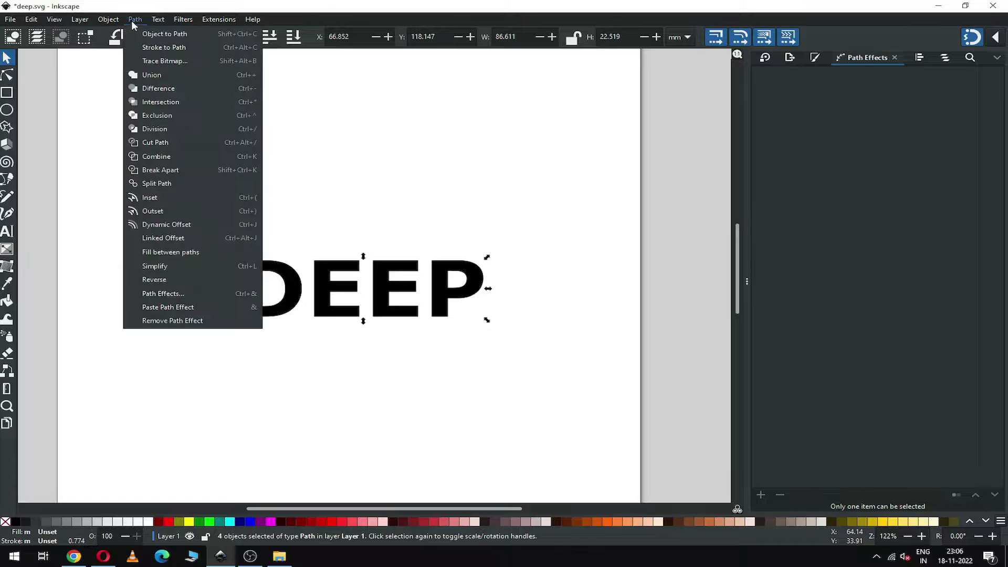
pyautogui.click(147, 76)
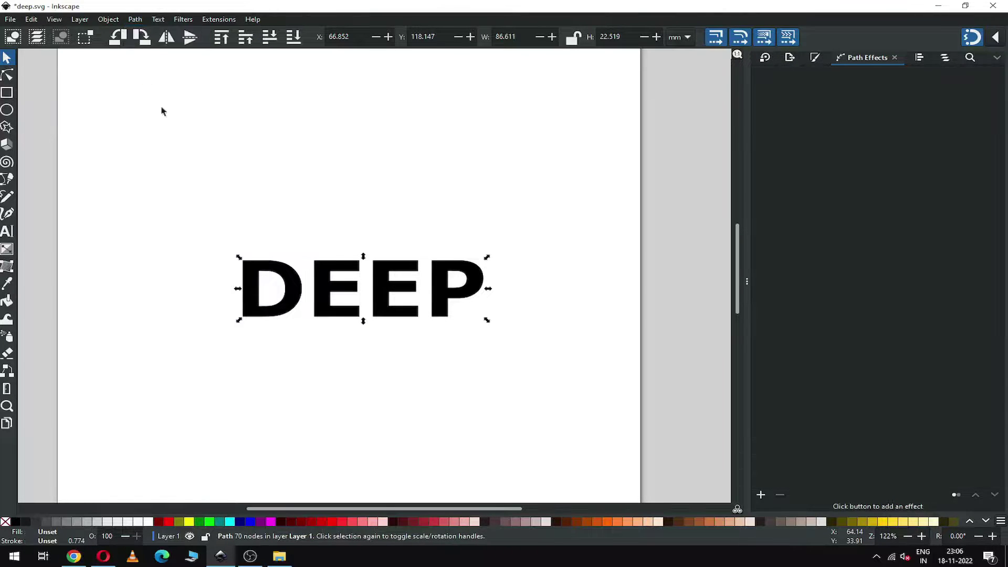
pyautogui.click(8, 76)
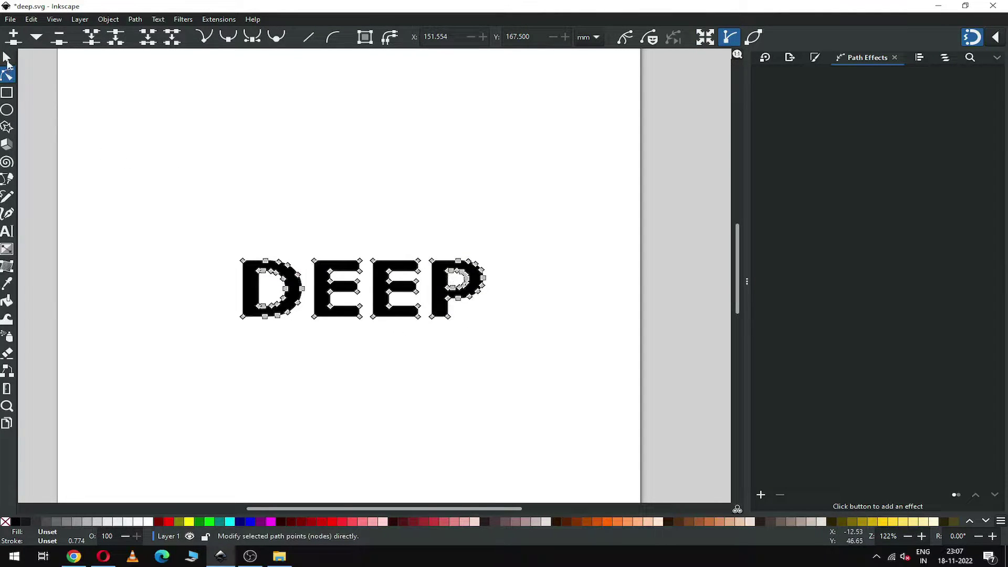
pyautogui.click(8, 58)
pyautogui.click(238, 178)
pyautogui.hotkey('ctrl', 's')
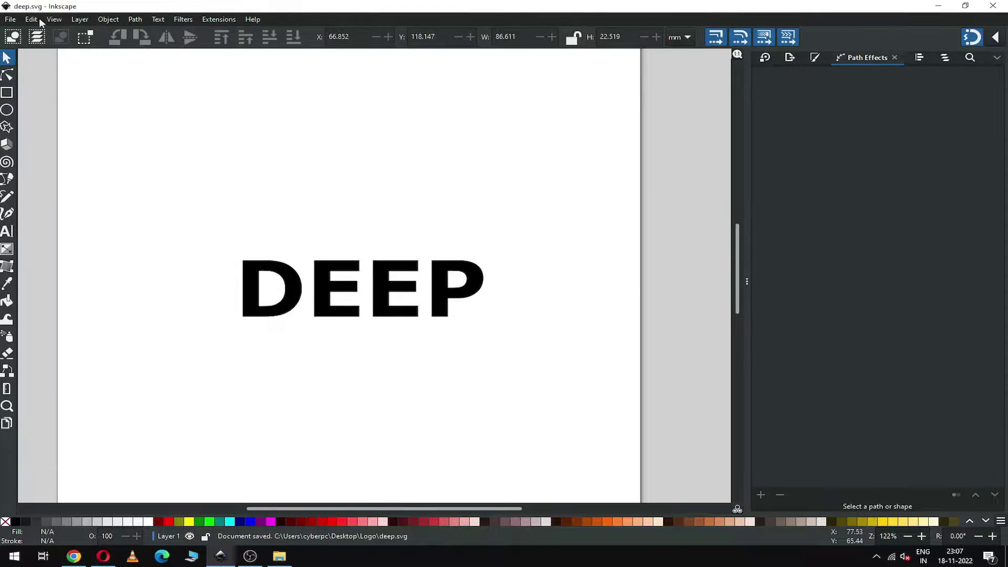
# - Add an axonometric grid with 30° angles and 1 mm spacing in Document Properties
pyautogui.click(10, 19)
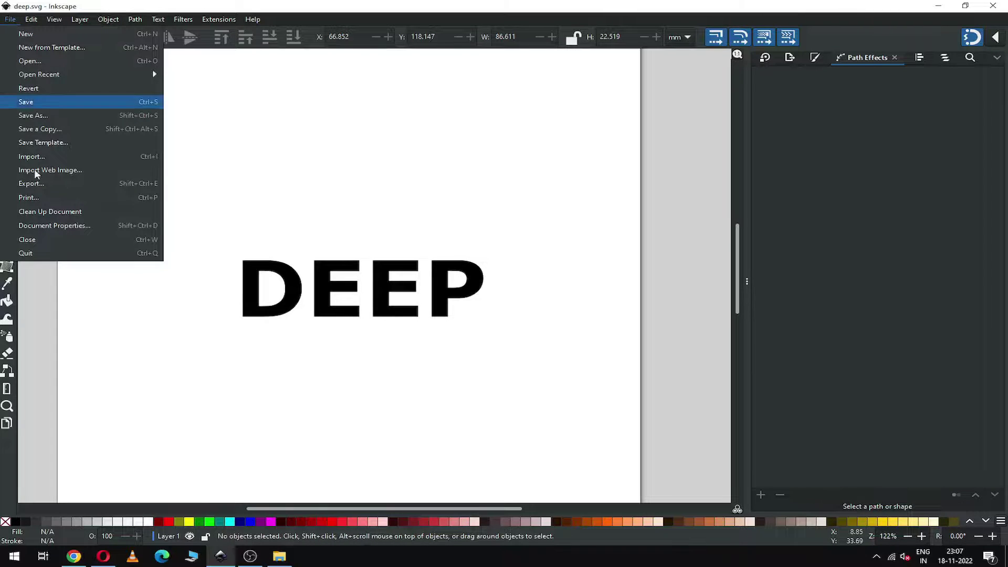
pyautogui.click(77, 226)
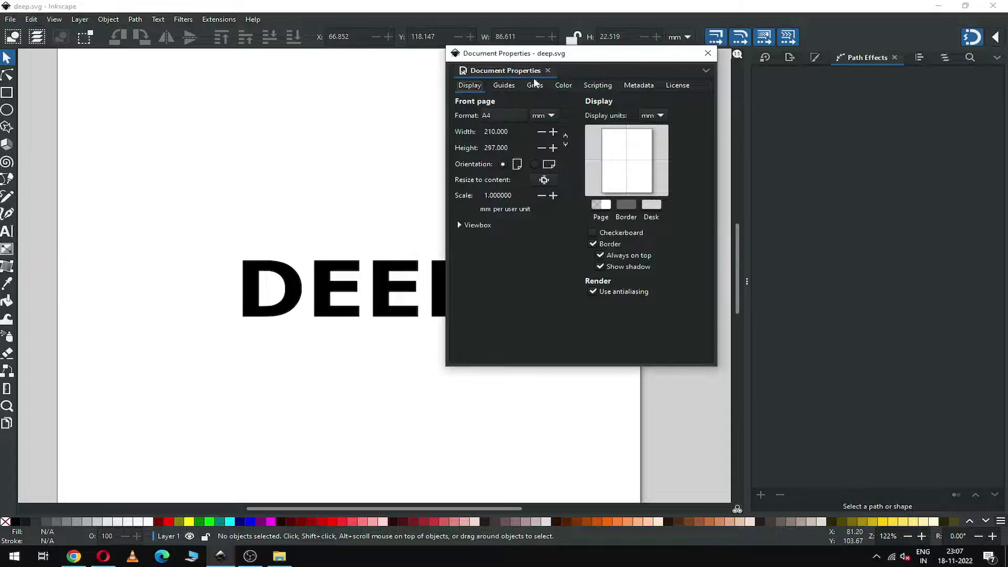
pyautogui.click(535, 86)
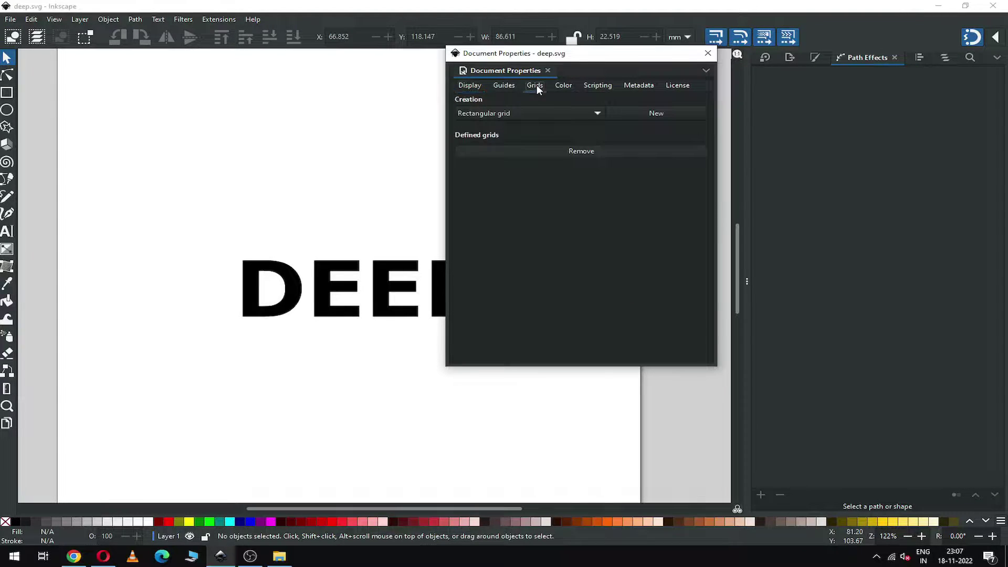
pyautogui.click(590, 115)
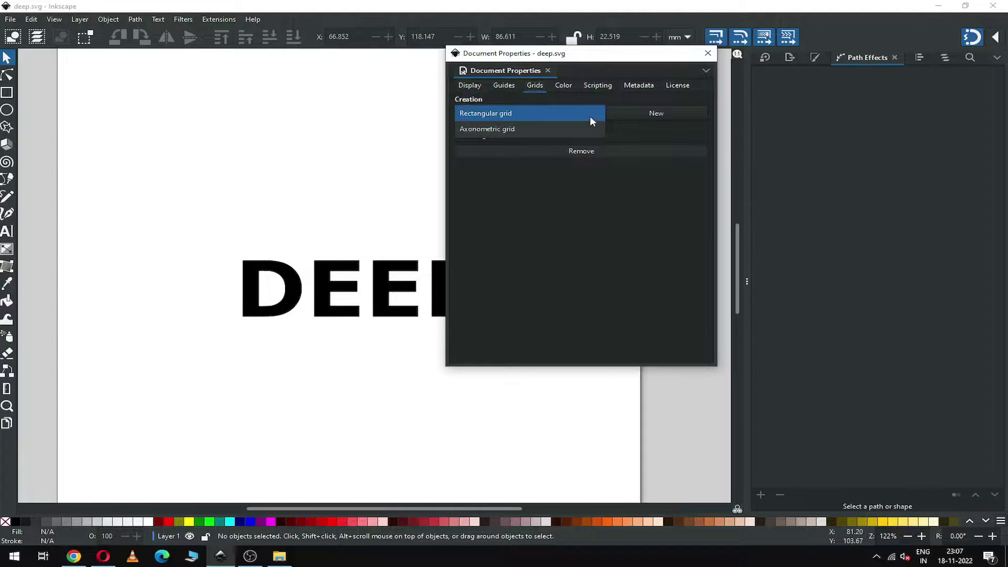
pyautogui.click(509, 131)
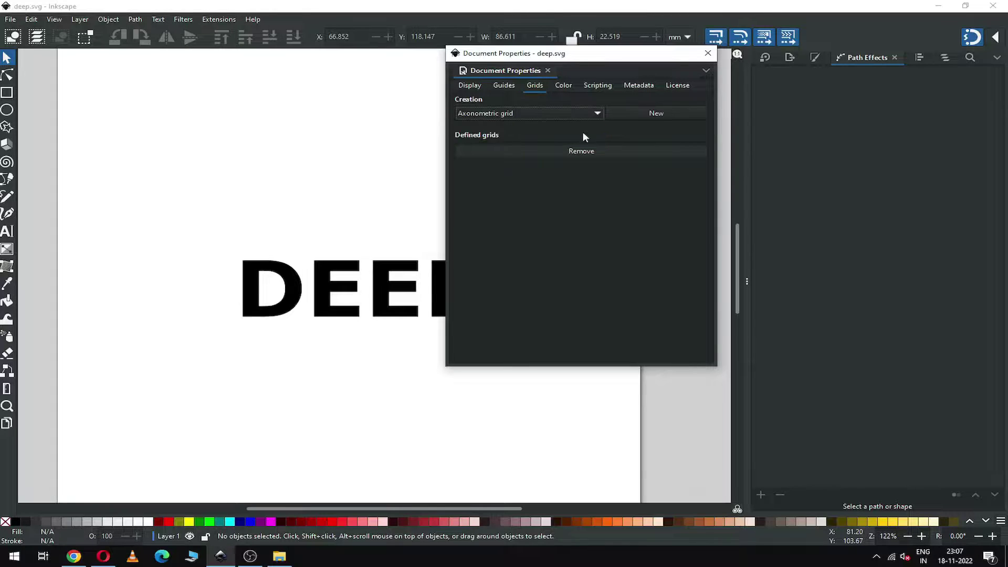
pyautogui.click(666, 113)
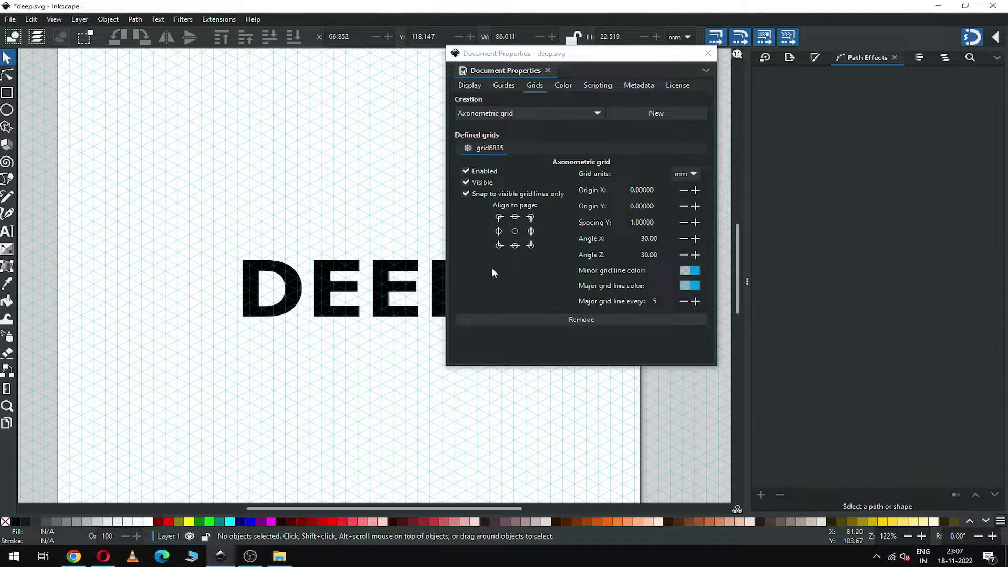
pyautogui.click(709, 55)
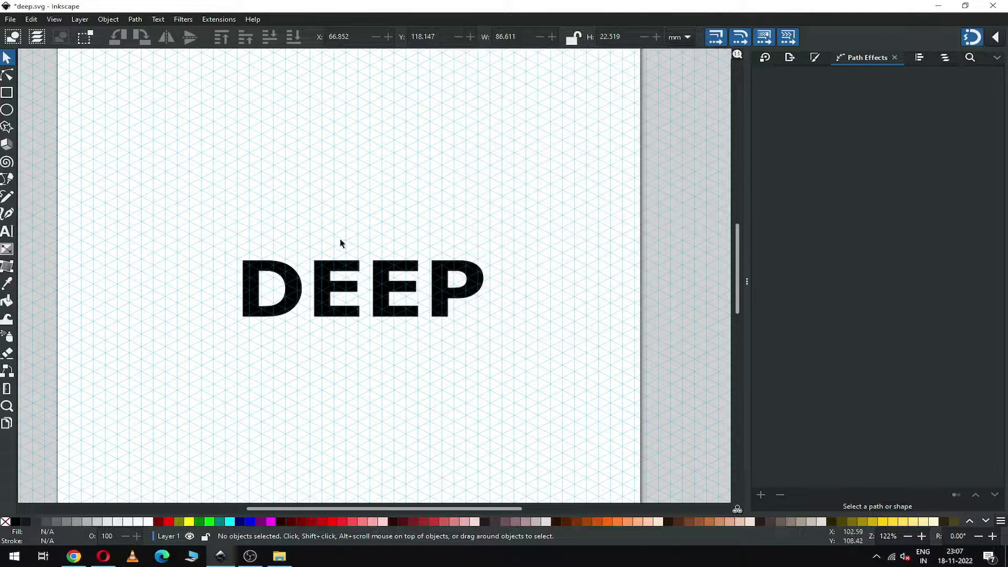
# - Move DEEP up onto the grid and add the Envelope Deformation path effect
pyautogui.click(321, 298)
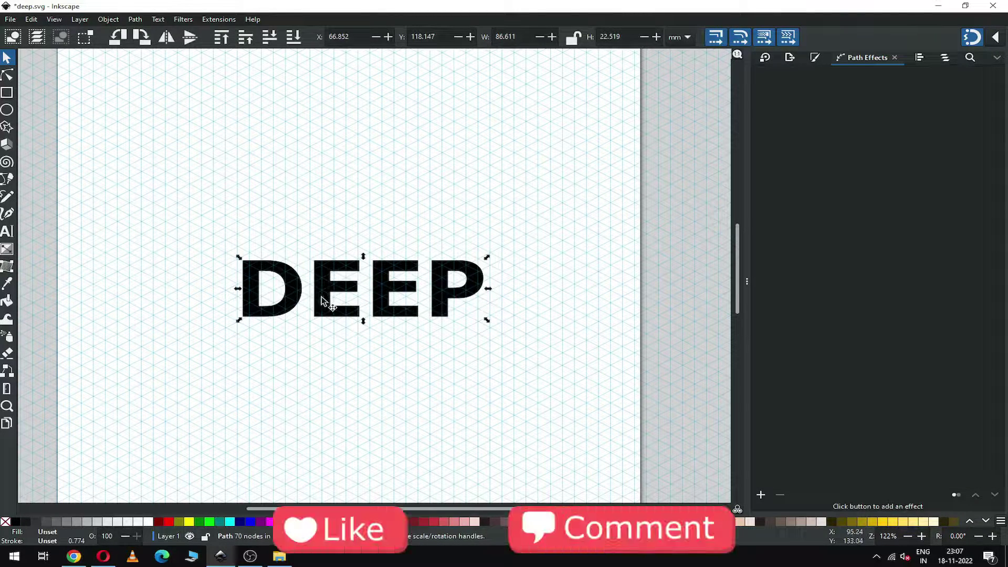
pyautogui.moveTo(294, 298); pyautogui.dragTo(320, 218)
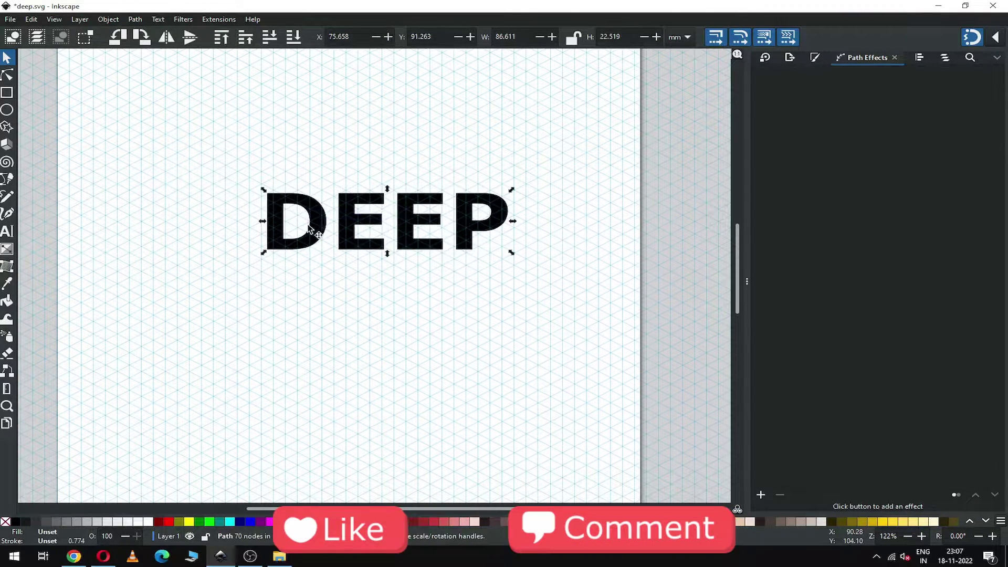
pyautogui.click(135, 20)
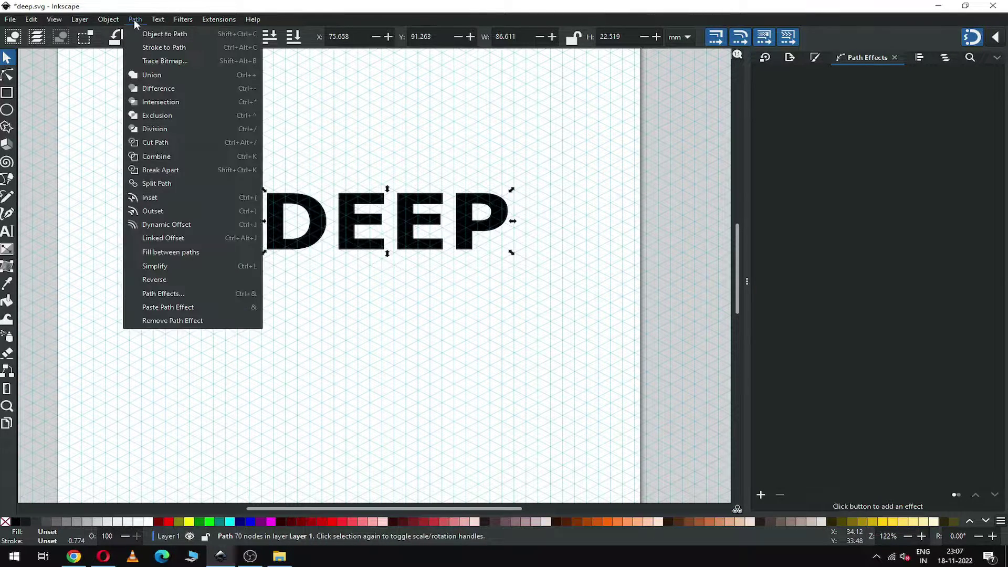
pyautogui.click(189, 294)
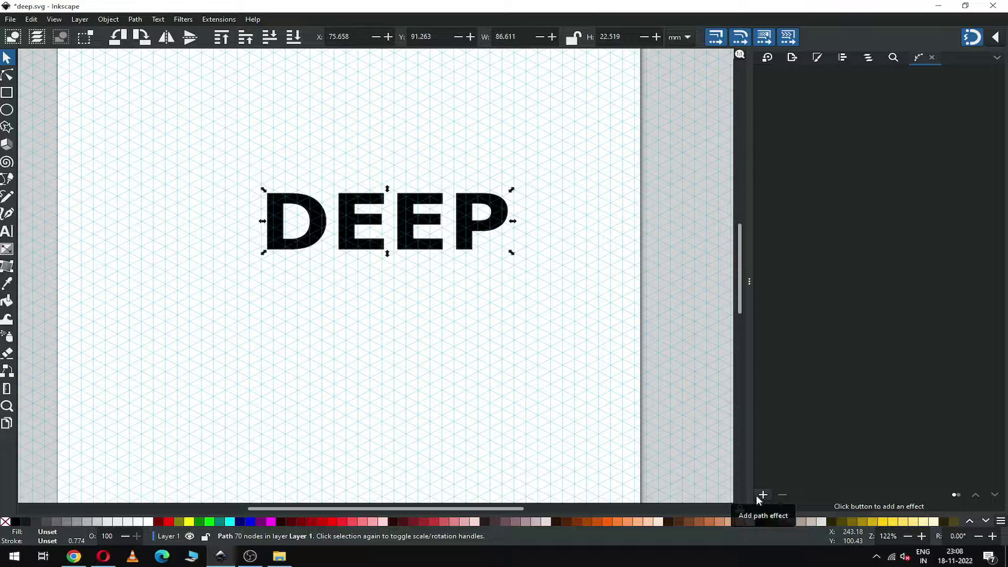
pyautogui.click(762, 495)
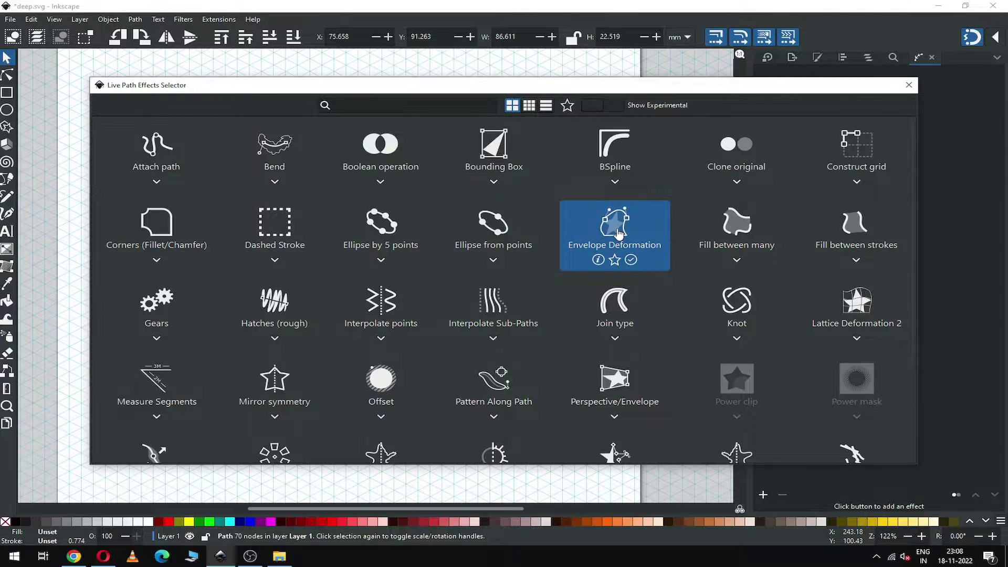
pyautogui.click(619, 233)
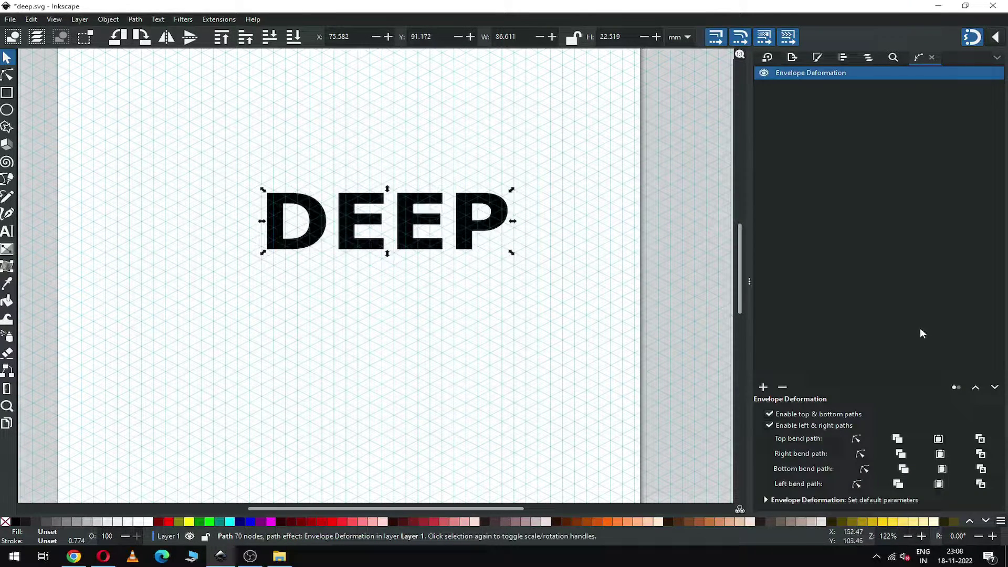
# - Bend the envelope's top edge, raising its left corner and snapping its right end to the grid
pyautogui.click(856, 439)
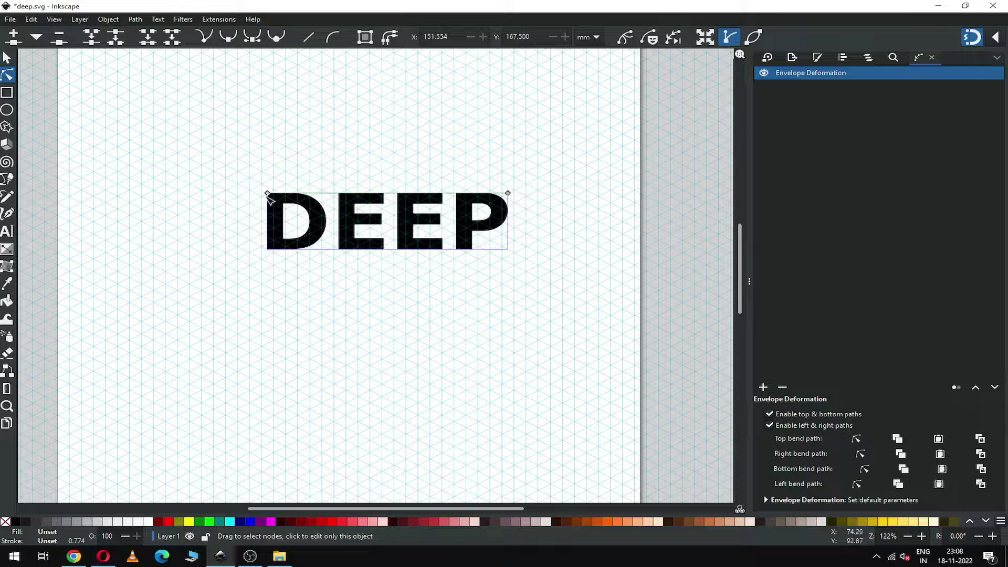
pyautogui.moveTo(268, 193); pyautogui.dragTo(355, 126)
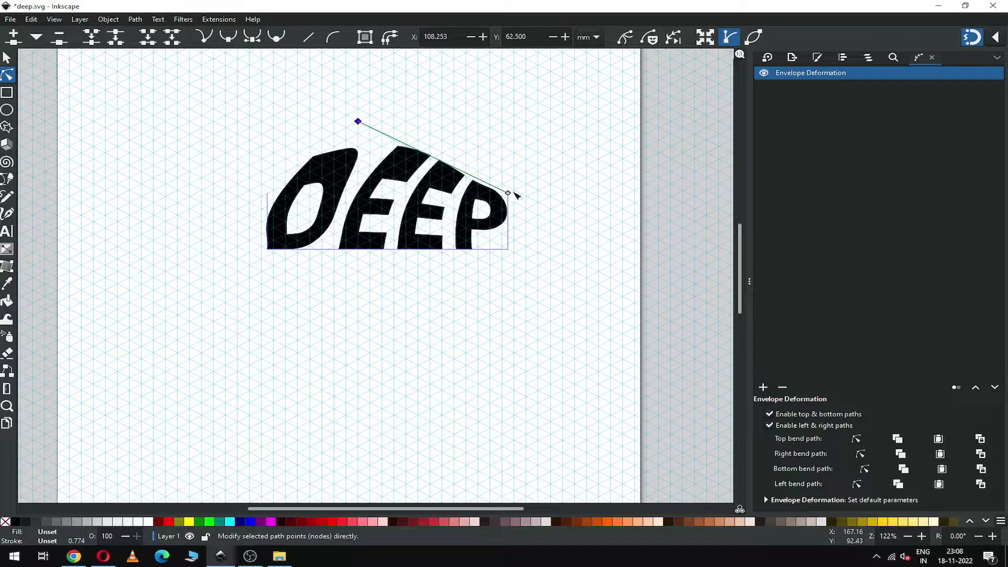
pyautogui.moveTo(512, 196); pyautogui.dragTo(514, 214)
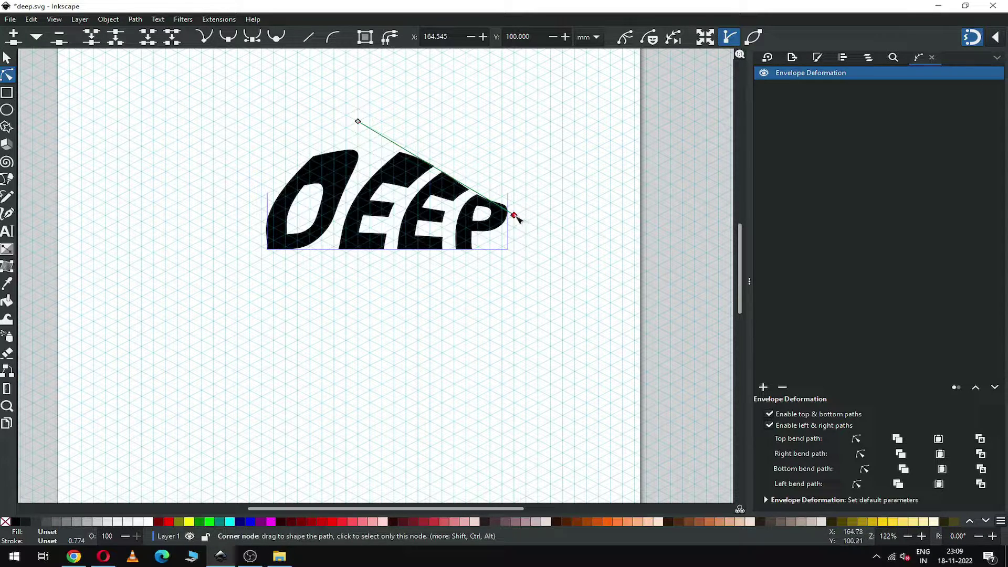
pyautogui.moveTo(515, 216); pyautogui.dragTo(527, 209)
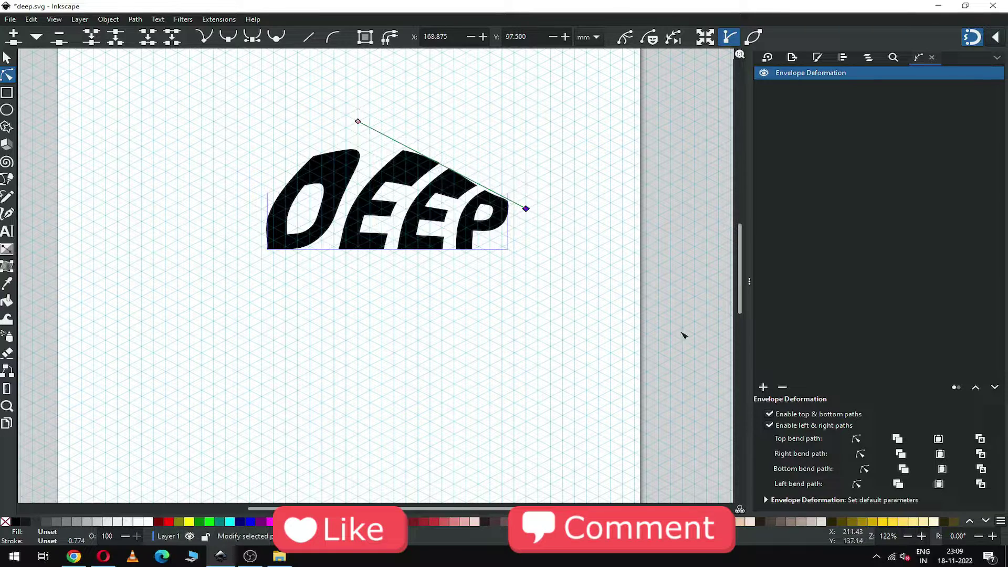
# - Snap the right bend path's top node to the grid and pull its bottom corner left
pyautogui.click(862, 453)
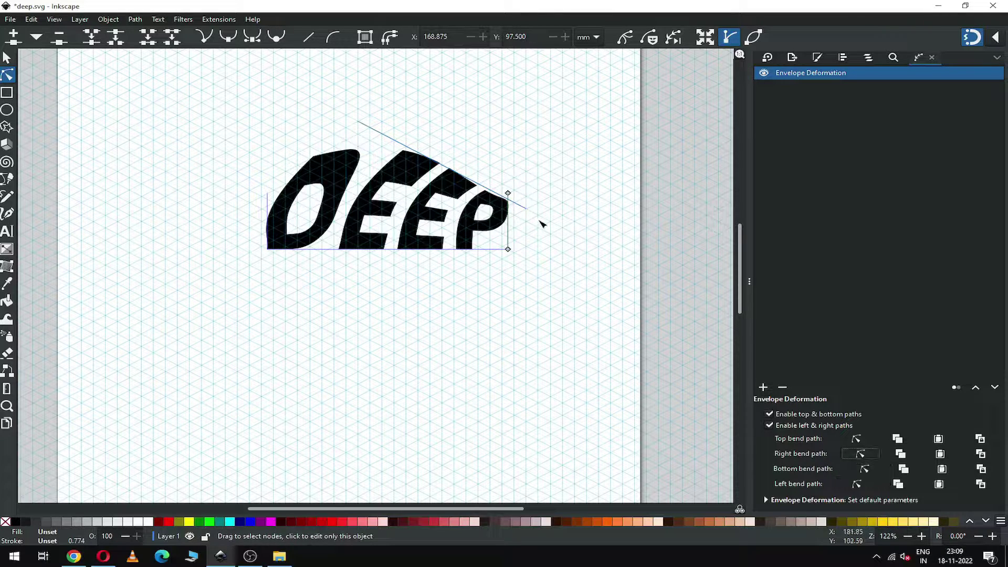
pyautogui.moveTo(518, 195); pyautogui.dragTo(527, 208)
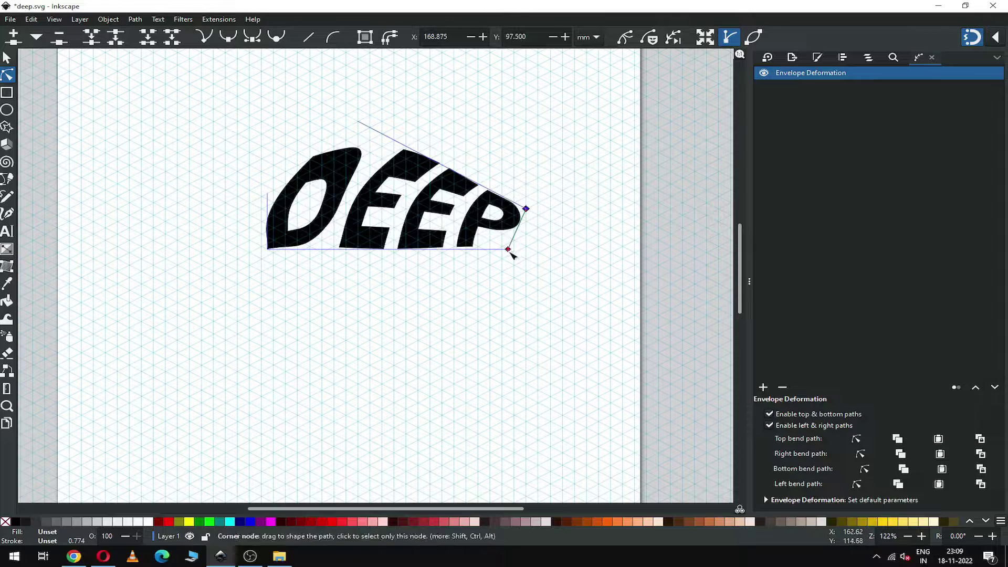
pyautogui.moveTo(508, 250); pyautogui.dragTo(444, 257)
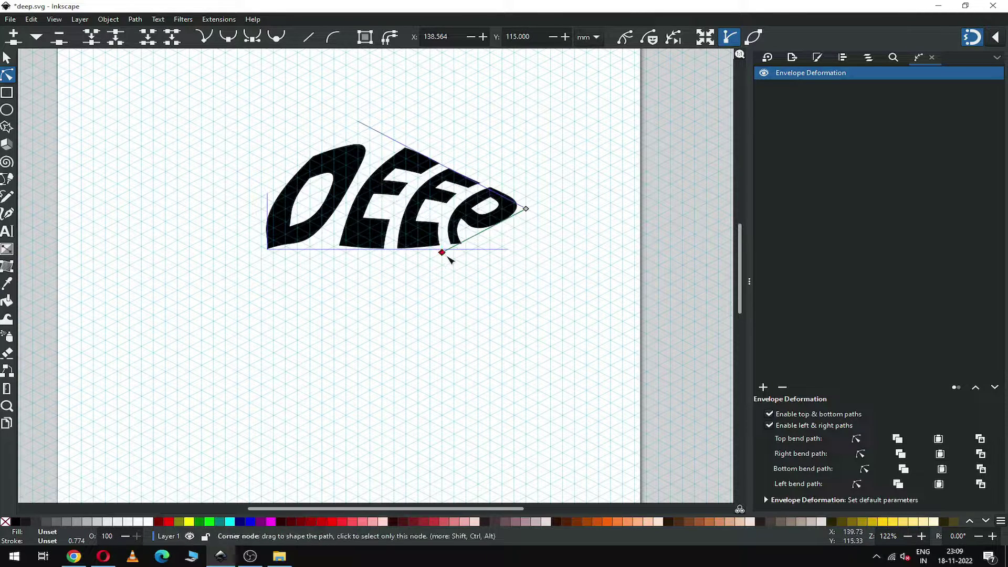
# - Reshape the envelope's bottom edge, pulling its right end left and raising its left end
pyautogui.click(865, 469)
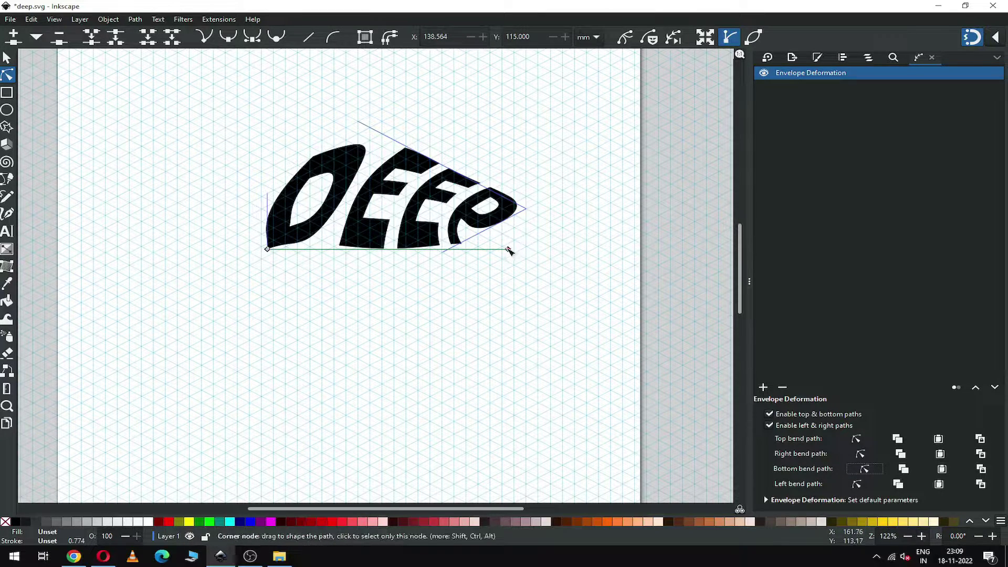
pyautogui.moveTo(509, 250); pyautogui.dragTo(442, 252)
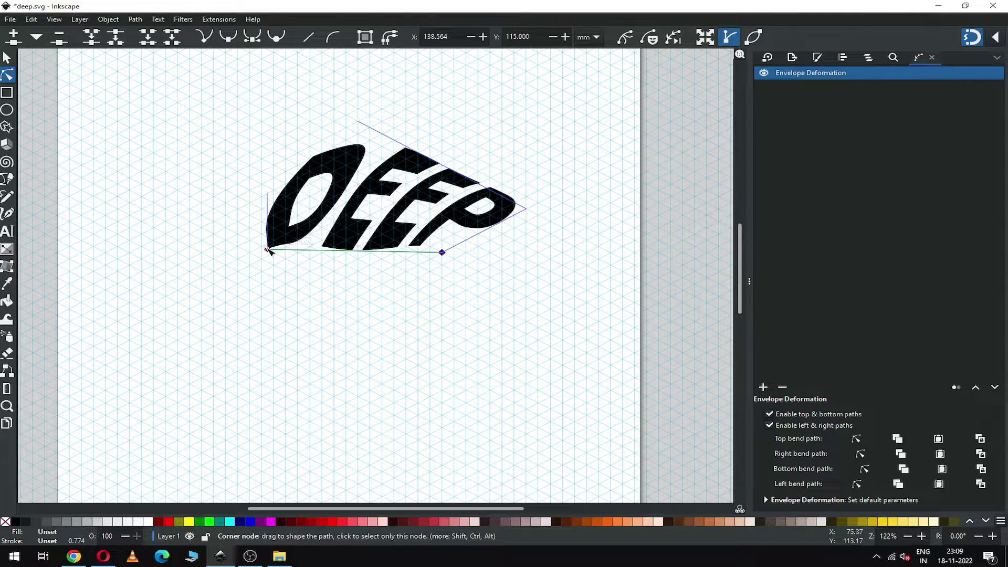
pyautogui.moveTo(268, 249); pyautogui.dragTo(282, 167)
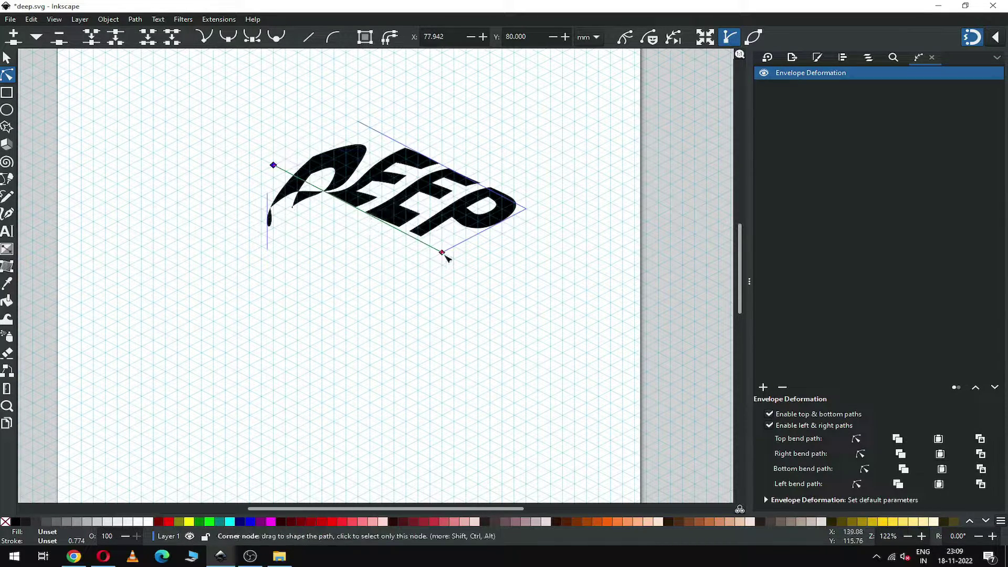
# - Move the left edge's corners onto grid intersections so DEEP forms a flat parallelogram
pyautogui.click(861, 486)
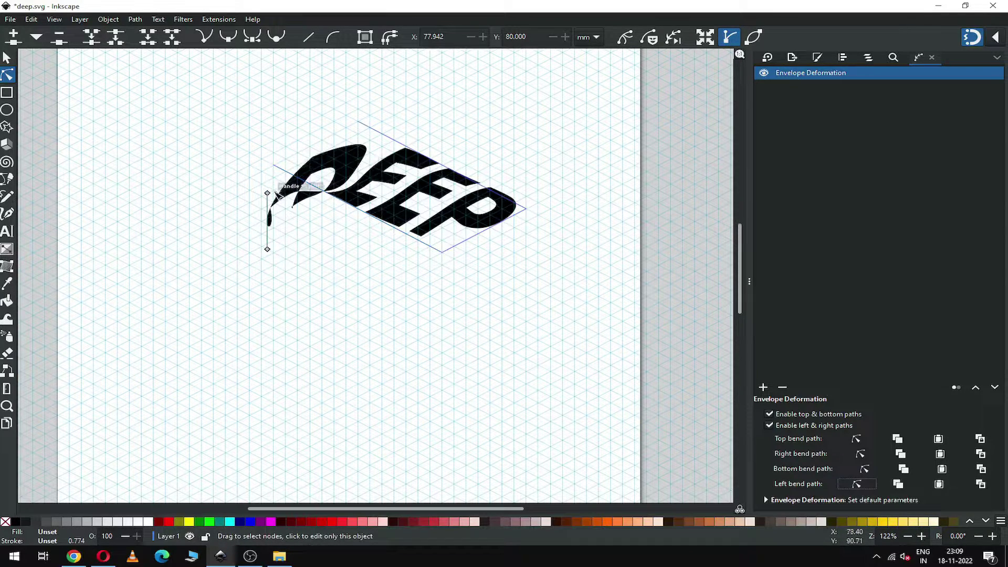
pyautogui.moveTo(268, 193); pyautogui.dragTo(359, 123)
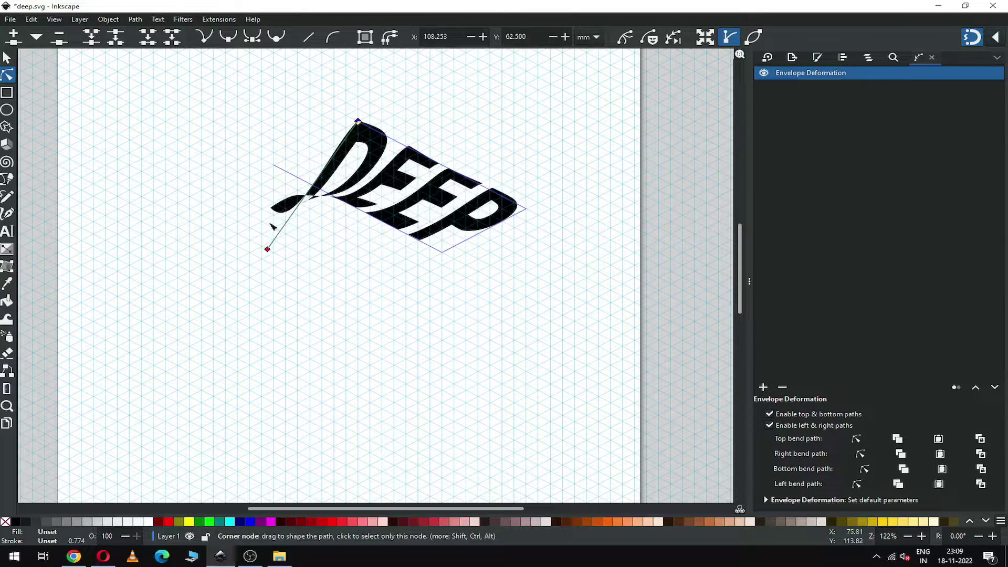
pyautogui.moveTo(271, 224); pyautogui.dragTo(276, 169)
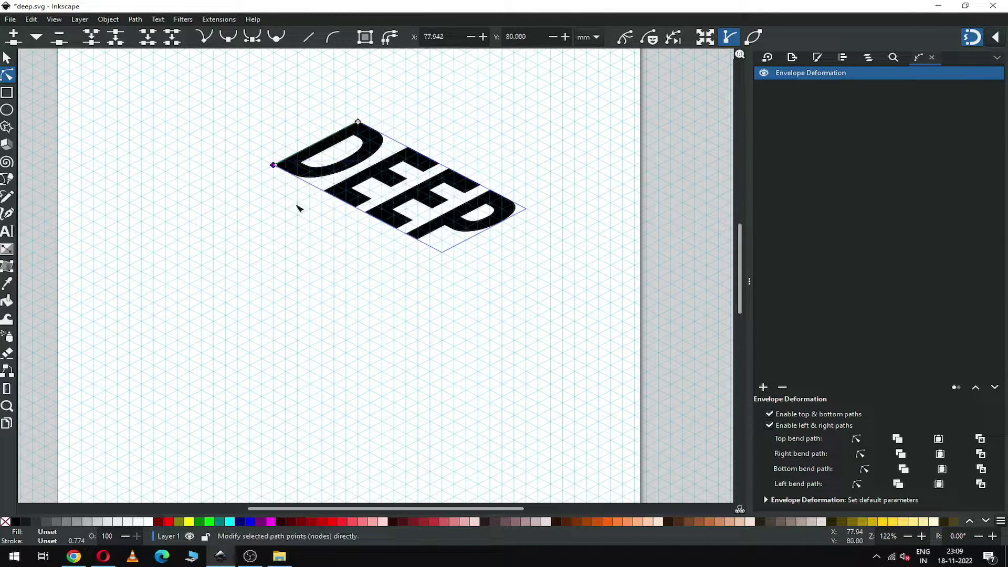
pyautogui.click(8, 58)
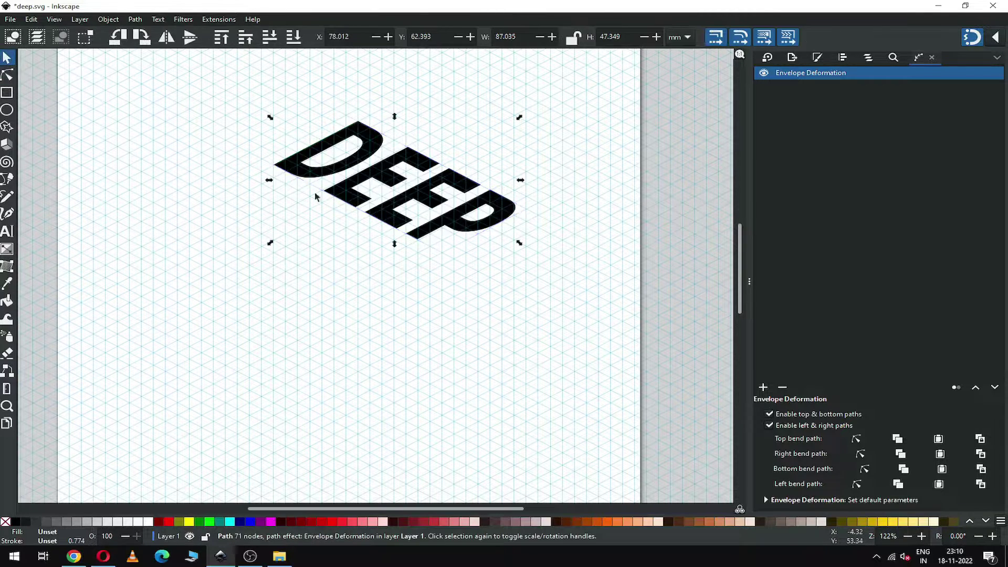
# - Remove the isometric grid from Document Properties
pyautogui.click(391, 273)
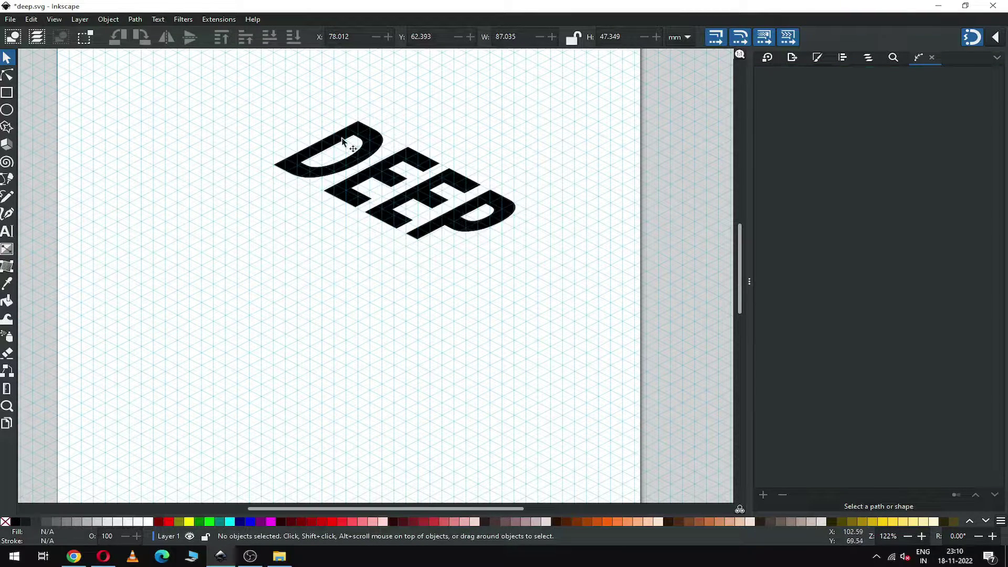
pyautogui.click(10, 19)
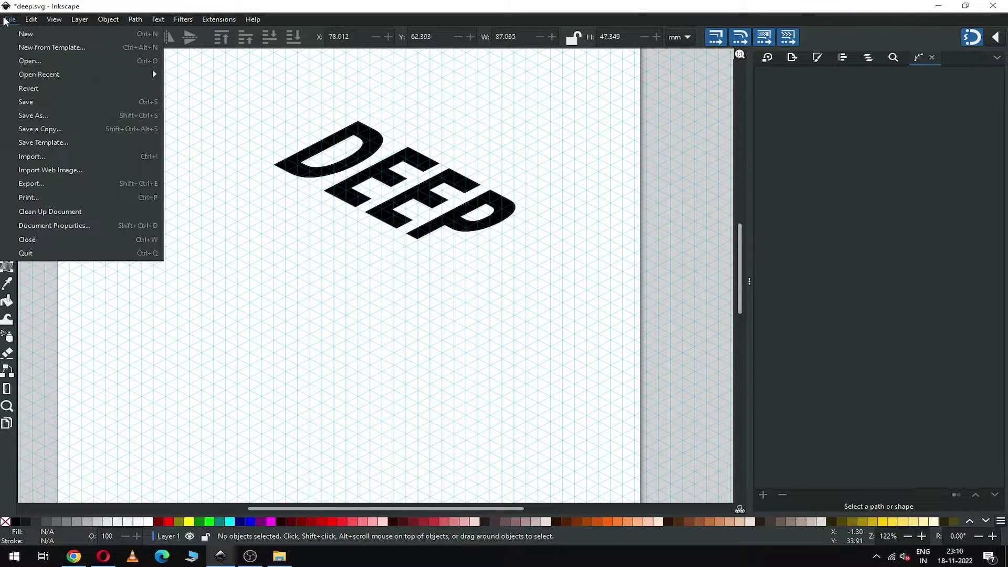
pyautogui.click(78, 226)
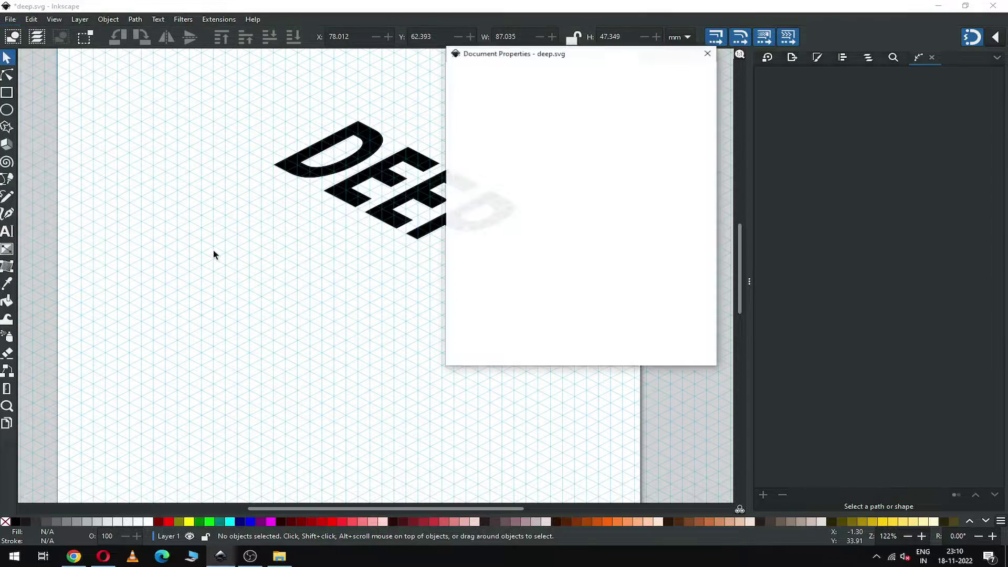
pyautogui.click(536, 86)
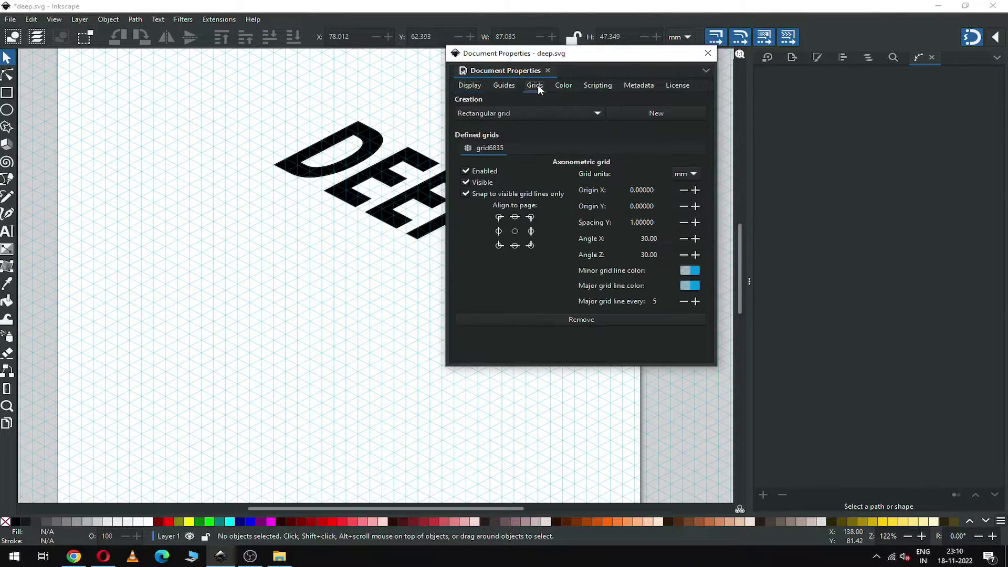
pyautogui.click(593, 319)
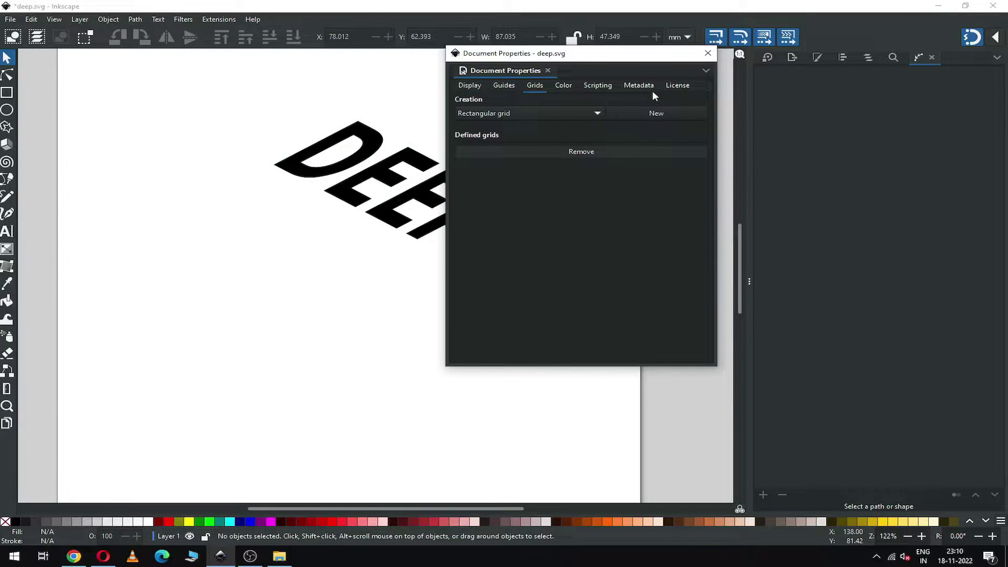
pyautogui.click(708, 53)
# - Shift DEEP left and down, then draw a 189.6 × 111 mm rectangle over it
pyautogui.moveTo(489, 209); pyautogui.dragTo(405, 241)
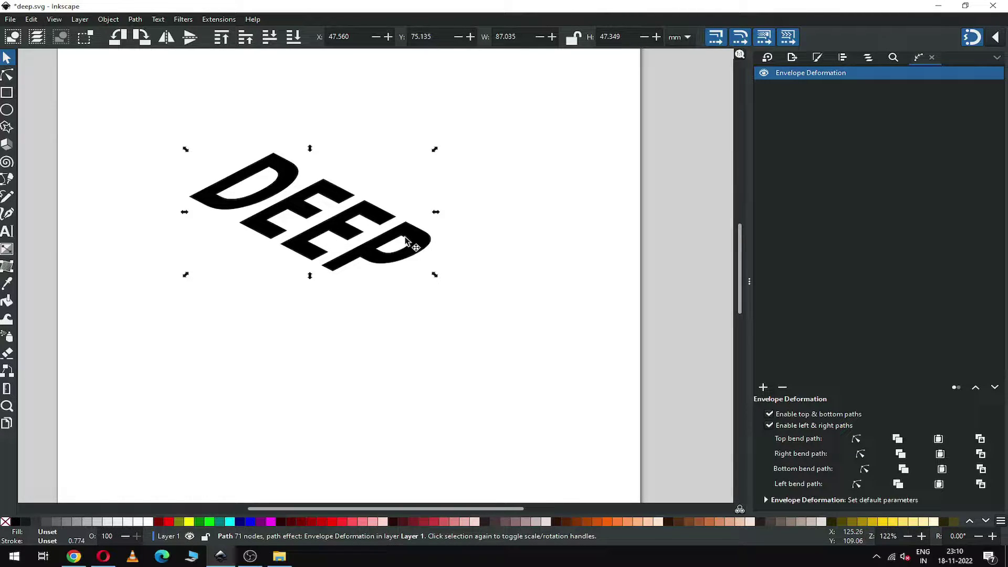
pyautogui.click(9, 95)
pyautogui.moveTo(91, 109); pyautogui.dragTo(618, 387)
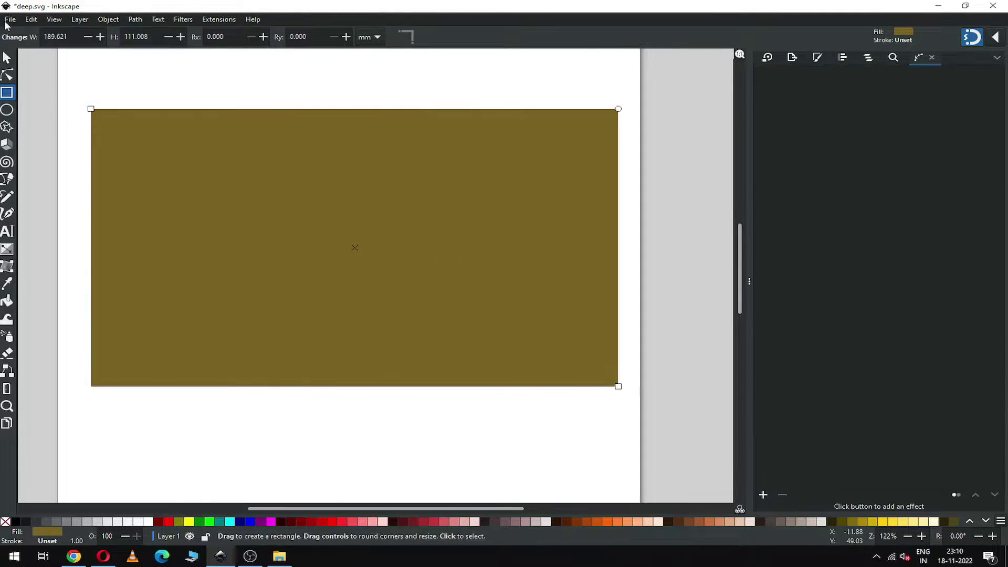
# - Fill the rectangle green and lower it to the bottom, behind DEEP
pyautogui.click(6, 59)
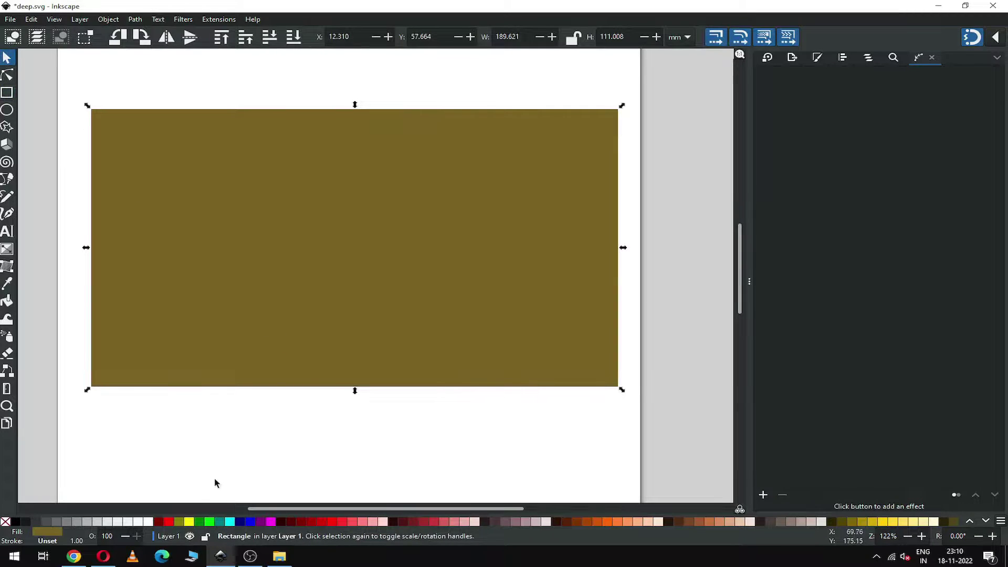
pyautogui.click(198, 526)
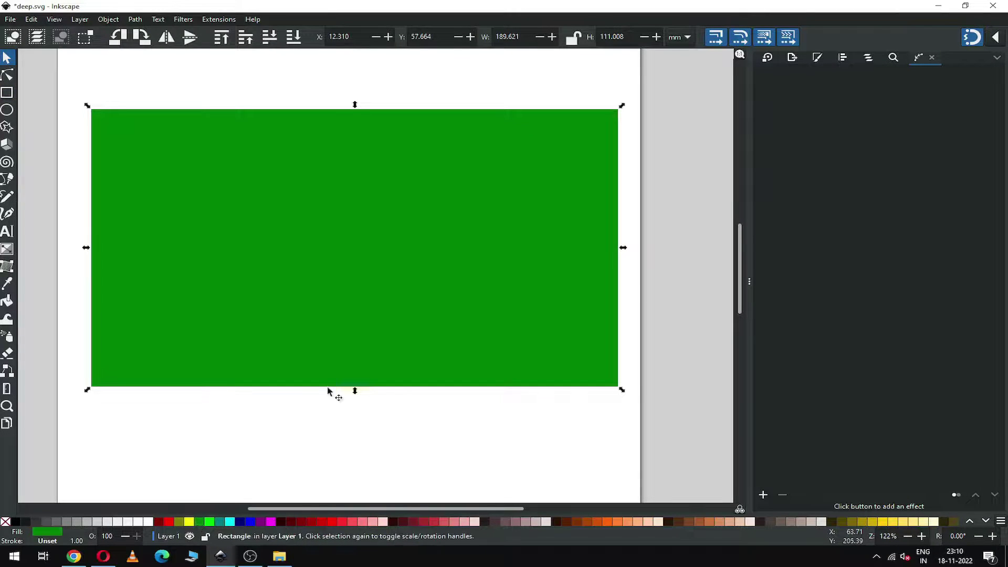
pyautogui.click(107, 20)
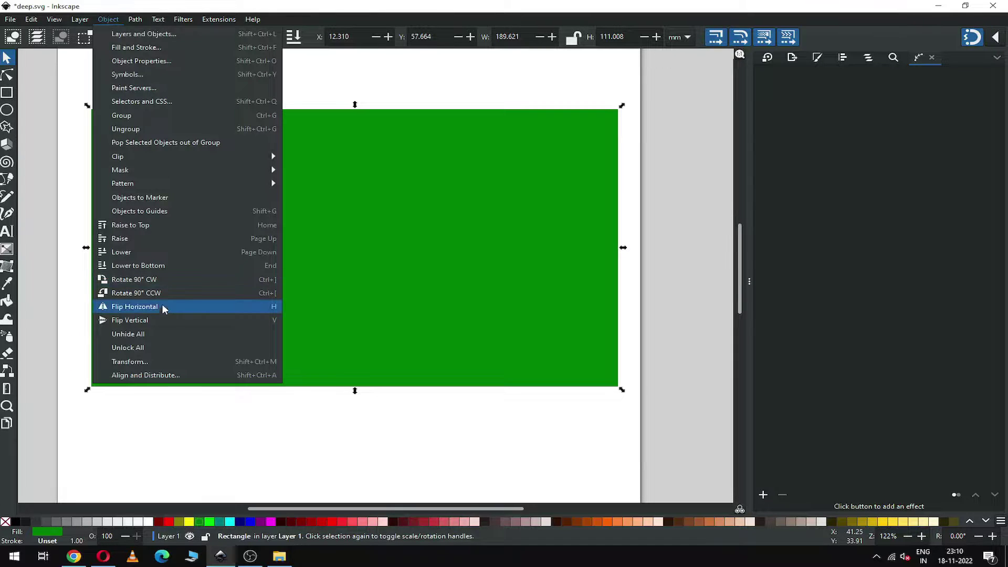
pyautogui.click(163, 267)
pyautogui.click(326, 439)
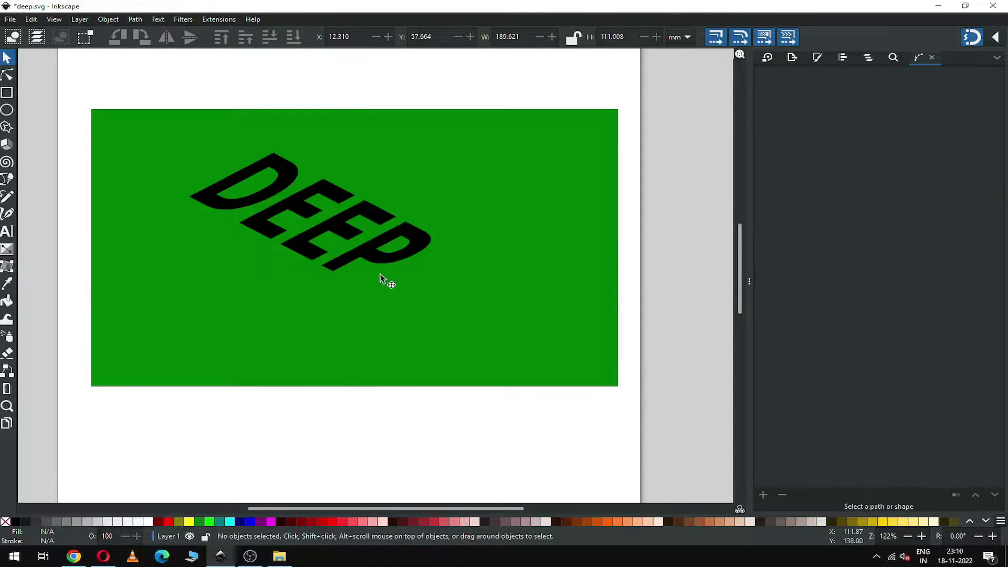
# - Move DEEP and enlarge it to about 110 × 60 mm
pyautogui.click(376, 251)
pyautogui.moveTo(376, 251); pyautogui.dragTo(393, 282)
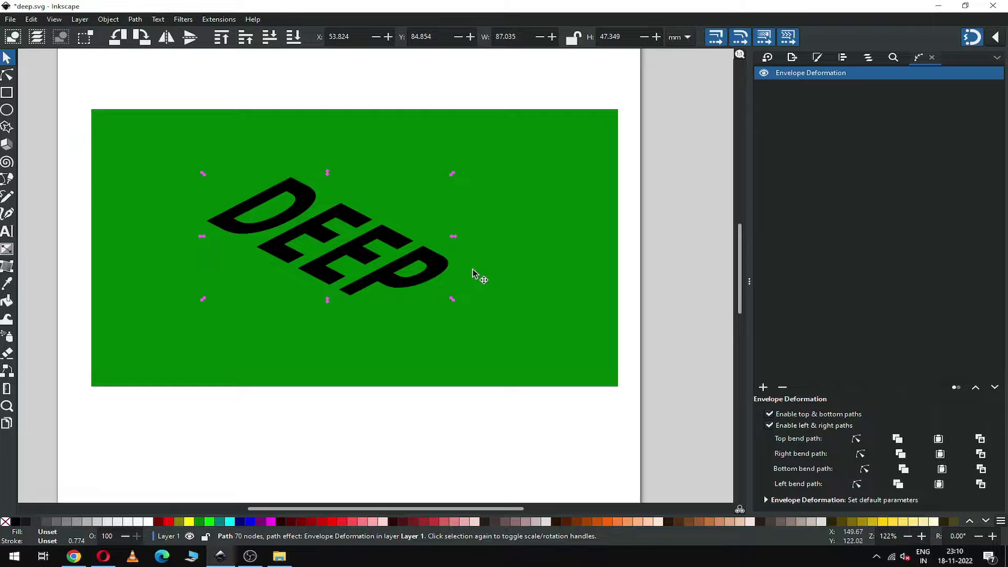
pyautogui.press('shift')
pyautogui.moveTo(452, 299); pyautogui.dragTo(484, 326)
pyautogui.moveTo(406, 292); pyautogui.dragTo(417, 293)
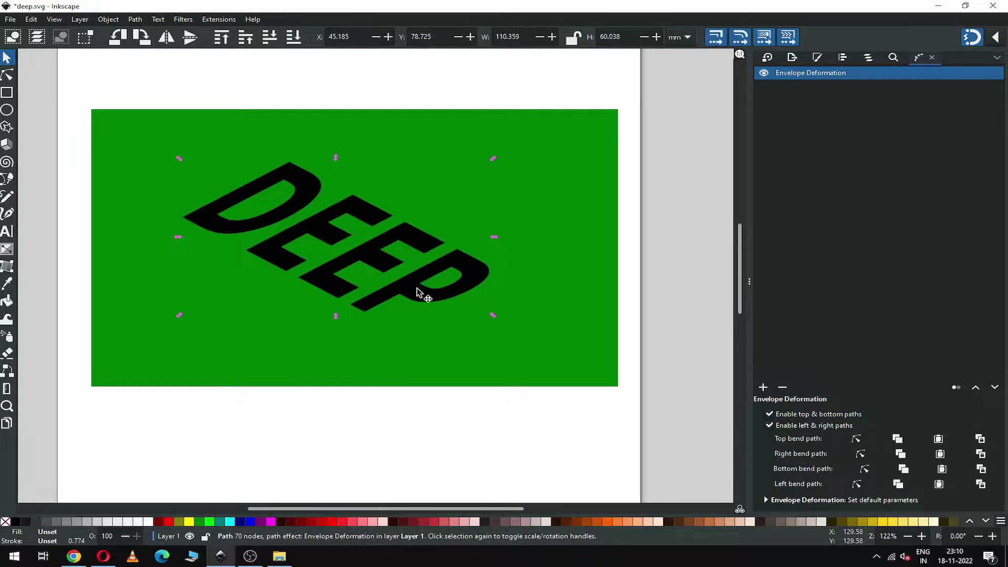
# - Stretch the green rectangle to roughly 214 × 125 mm across the page
pyautogui.click(528, 277)
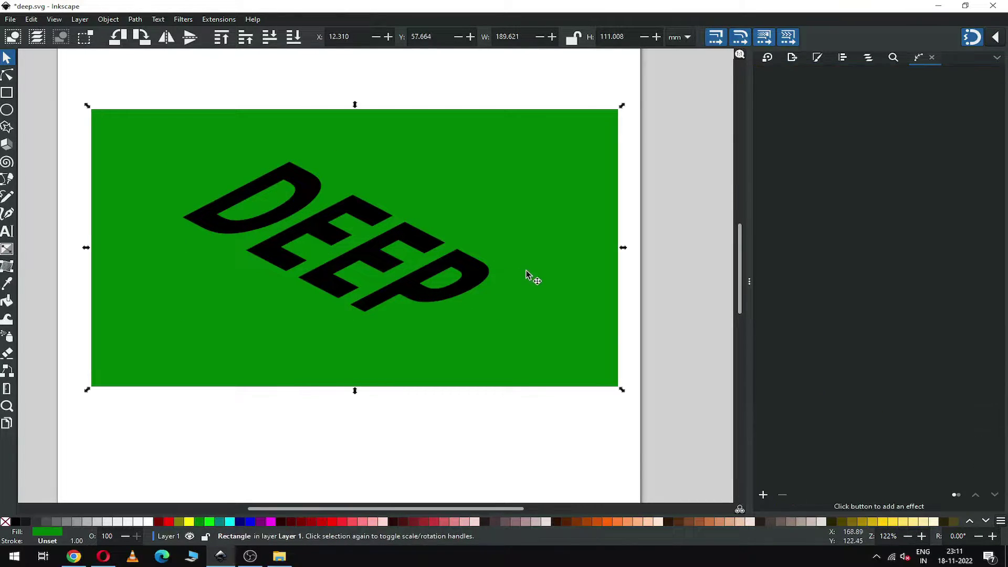
pyautogui.moveTo(621, 392); pyautogui.dragTo(656, 412)
pyautogui.click(542, 412)
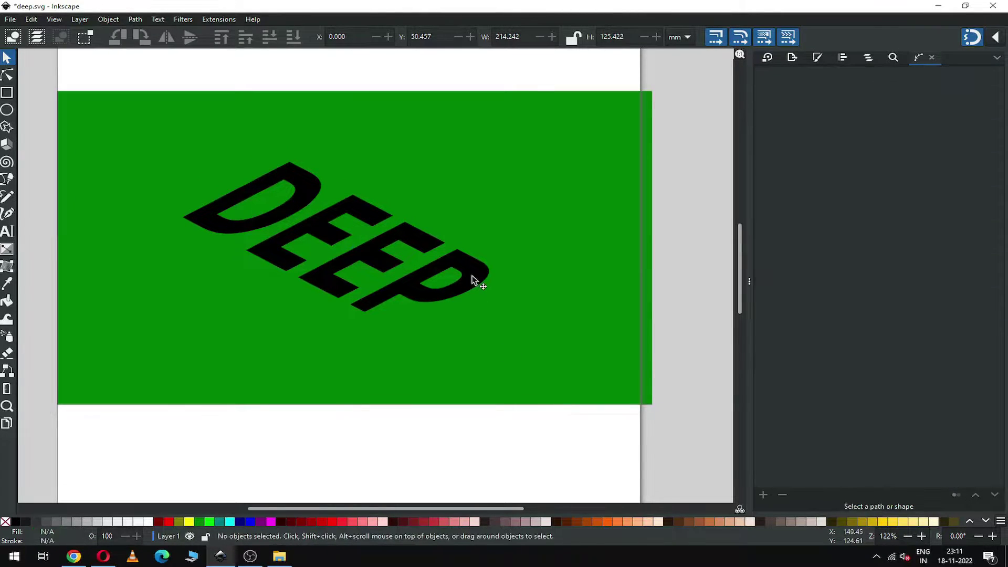
# - Subtract DEEP from the green rectangle with Path > Difference, giving one 74-node shape
pyautogui.click(481, 281)
pyautogui.keyDown('shift'); pyautogui.click(559, 283); pyautogui.keyUp('shift')
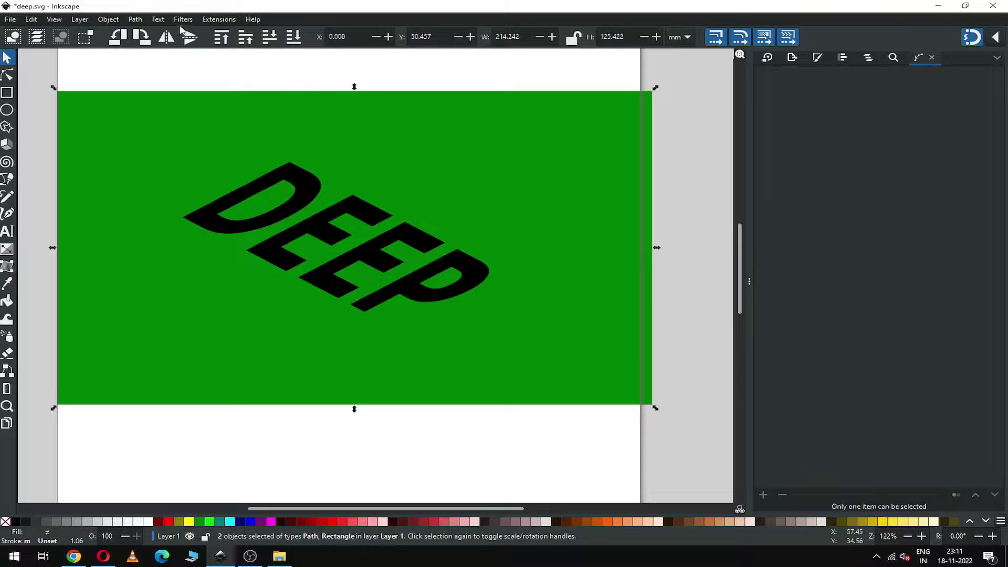
pyautogui.click(135, 19)
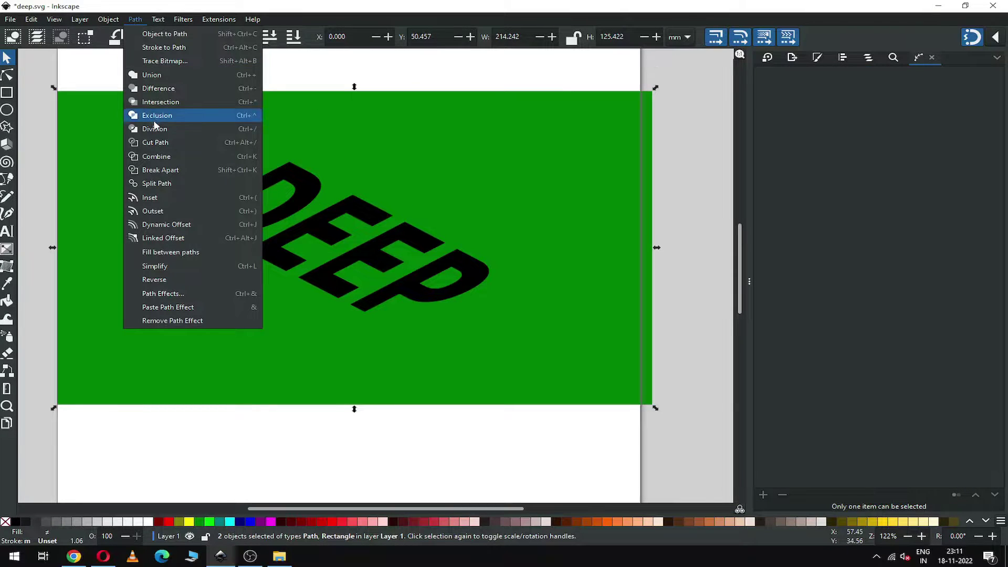
pyautogui.click(161, 86)
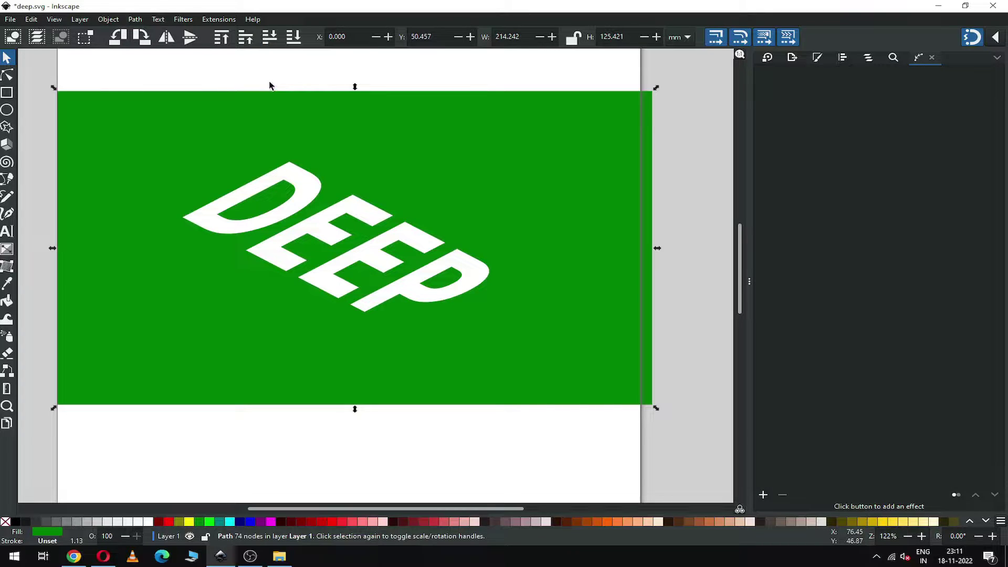
pyautogui.click(287, 75)
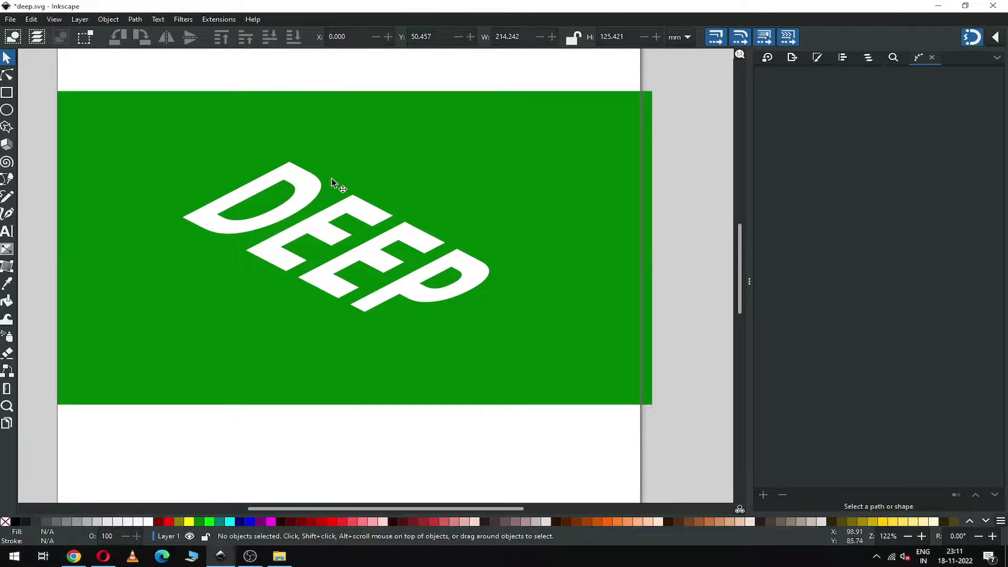
pyautogui.click(402, 169)
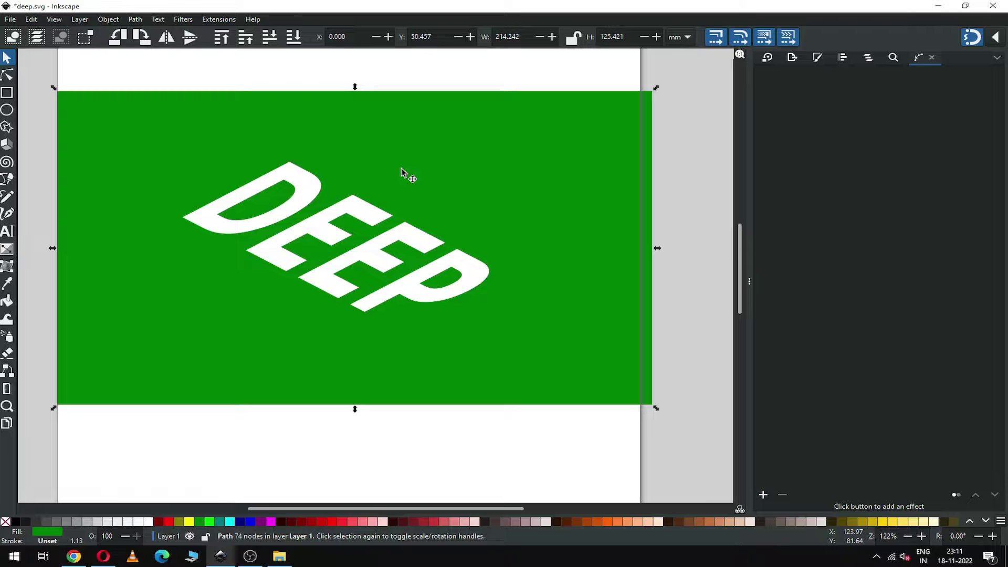
# - Open the Motion extension with live preview and try a shadow length of 15.0
pyautogui.click(219, 21)
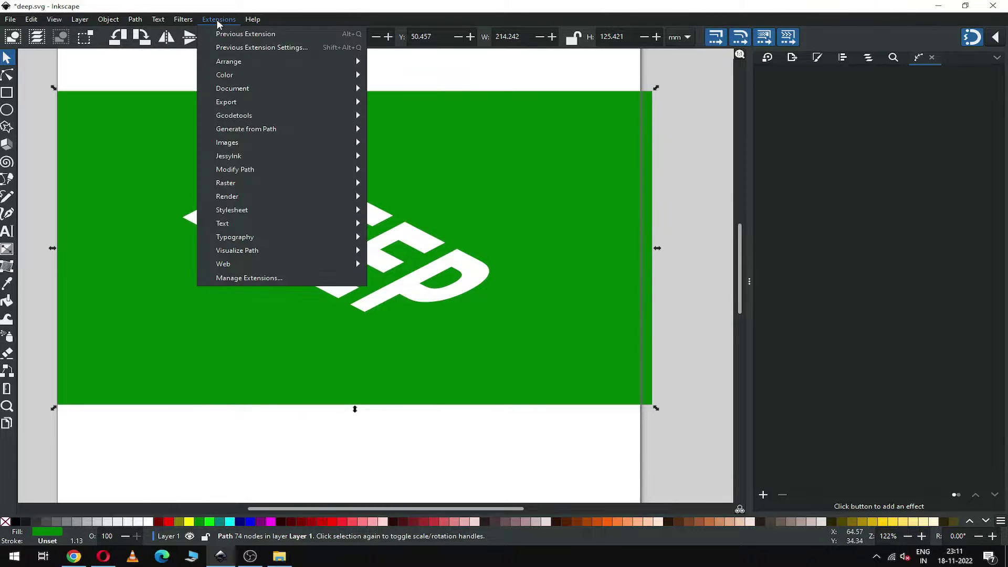
pyautogui.moveTo(247, 130)
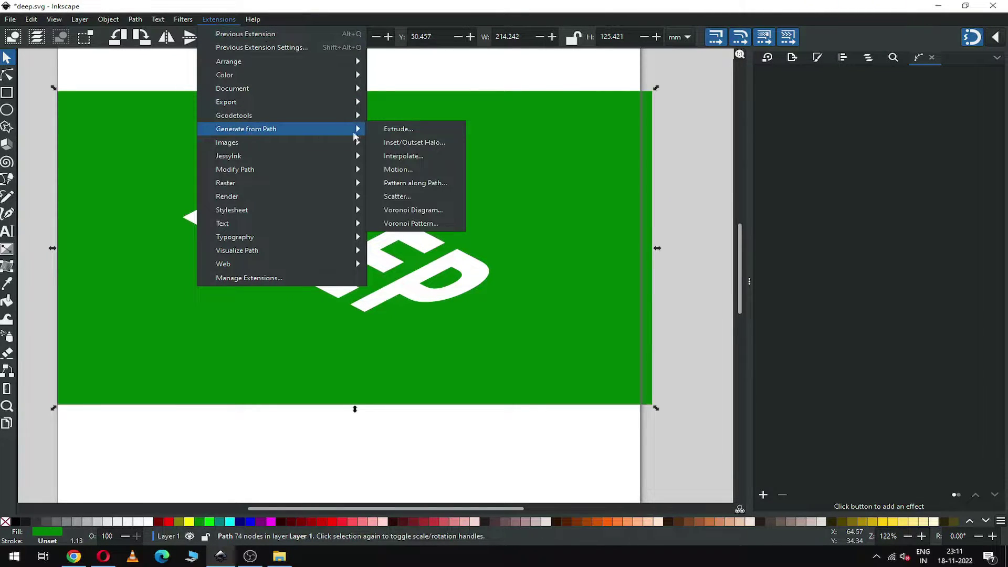
pyautogui.click(405, 171)
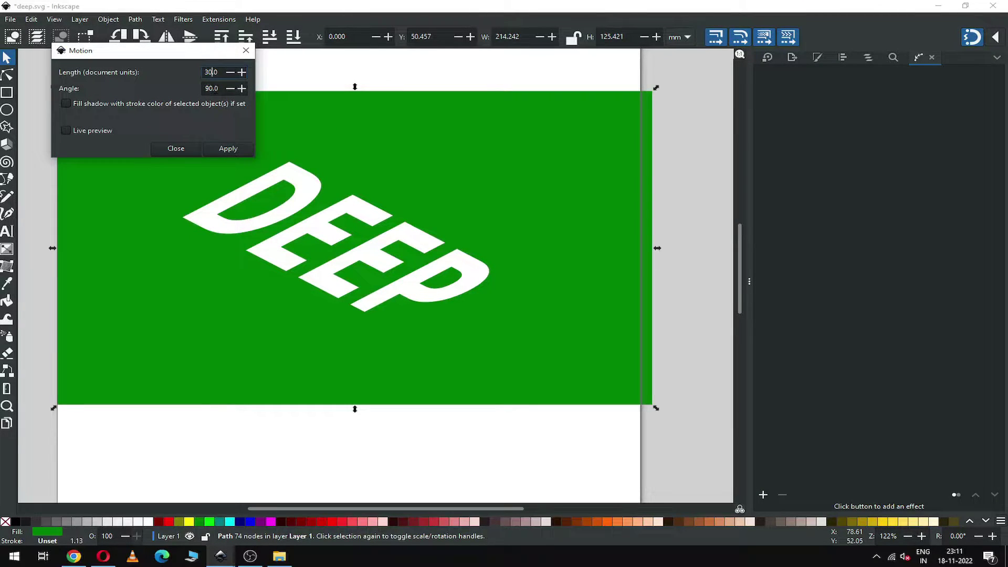
pyautogui.click(215, 89)
pyautogui.moveTo(217, 88); pyautogui.dragTo(175, 92)
pyautogui.click(71, 130)
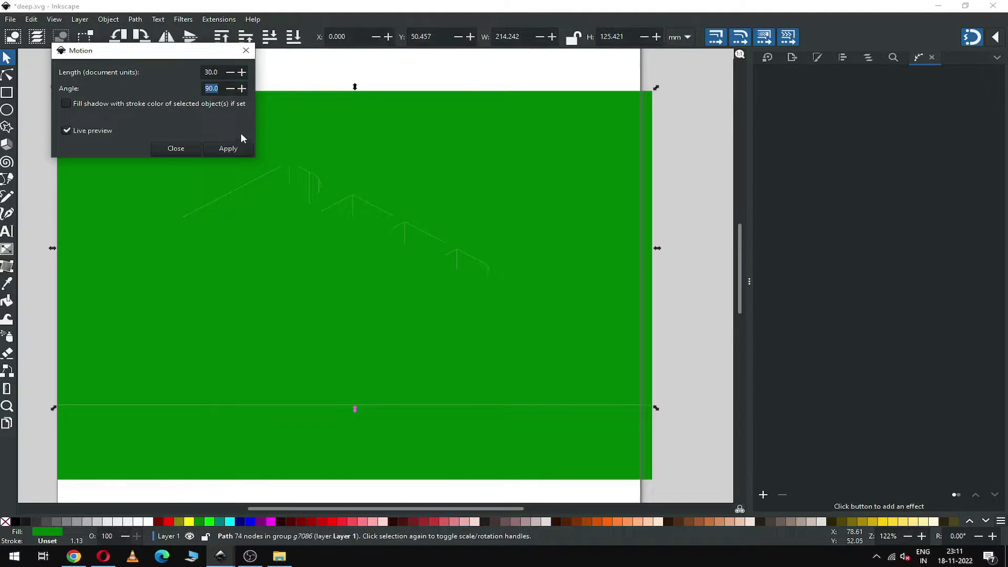
pyautogui.doubleClick(221, 72)
pyautogui.write('15')
pyautogui.click(215, 88)
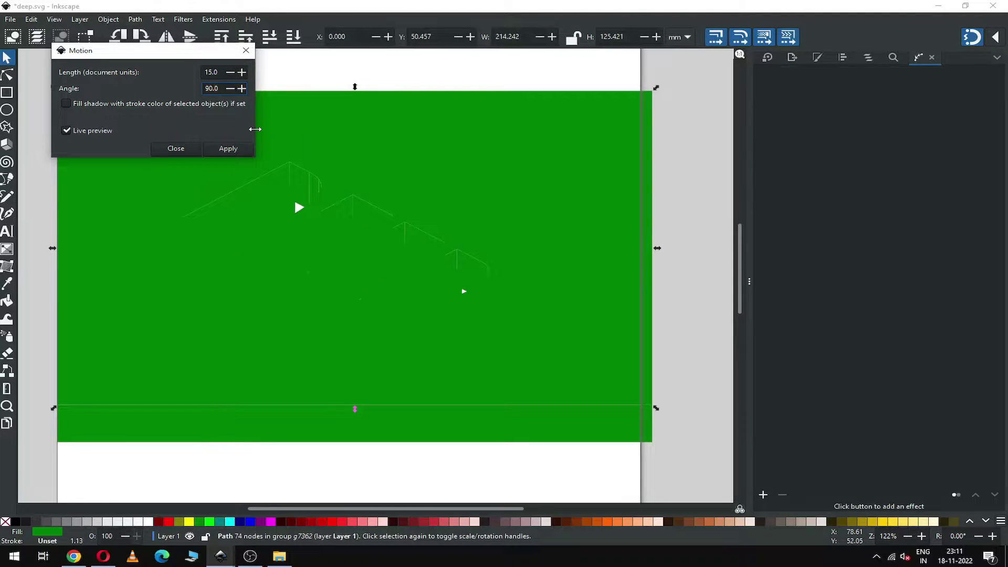
# - Set the motion length to 8.0 at angle 90.0 and apply it
pyautogui.scroll(-3, 216, 72)
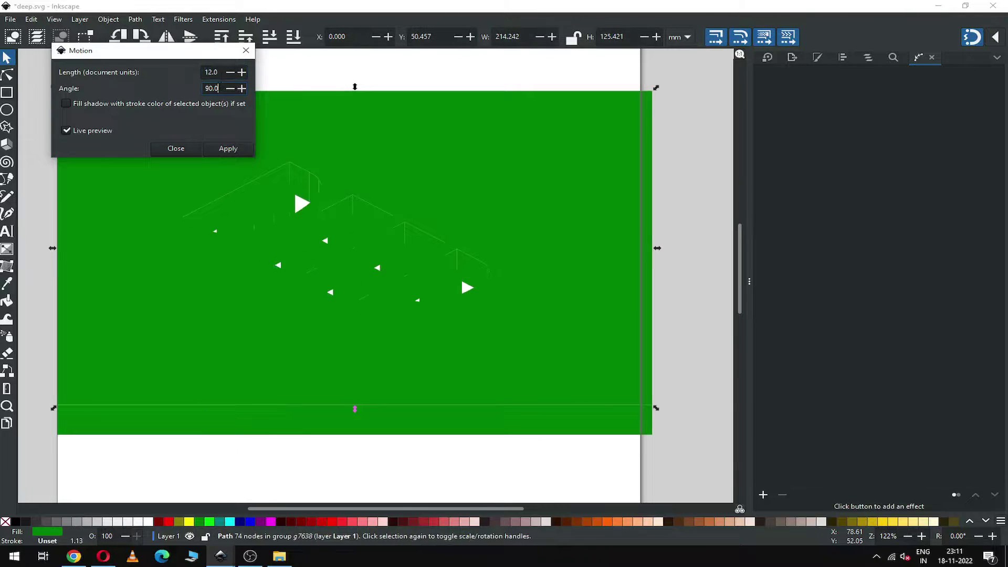
pyautogui.scroll(-3, 216, 72)
pyautogui.click(215, 88)
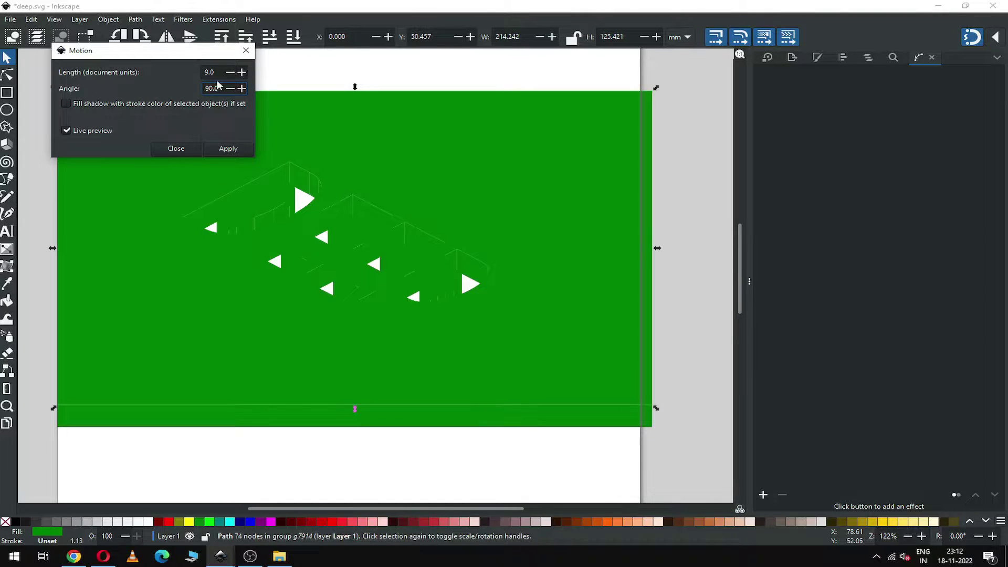
pyautogui.hotkey('shift', 'Tab')
pyautogui.write('8')
pyautogui.click(212, 88)
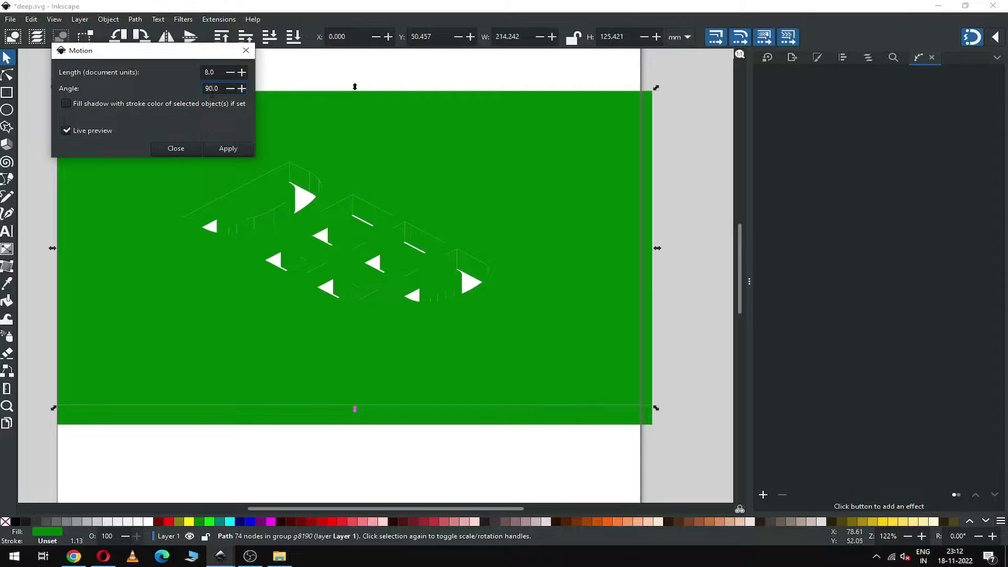
pyautogui.click(234, 150)
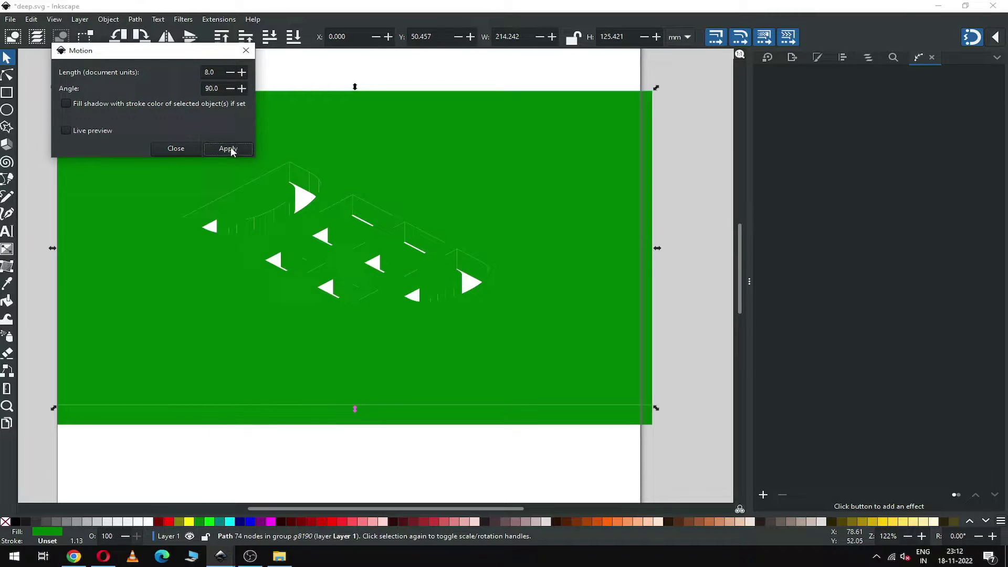
pyautogui.click(176, 149)
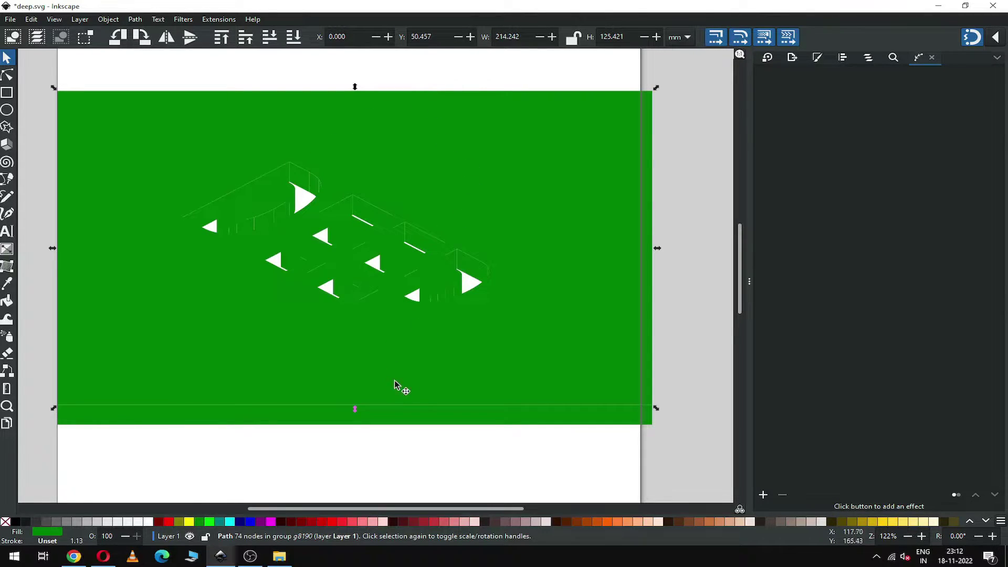
# - Ungroup the artwork twice, splitting the 85 extruded faces into separate paths
pyautogui.click(425, 432)
pyautogui.click(459, 227)
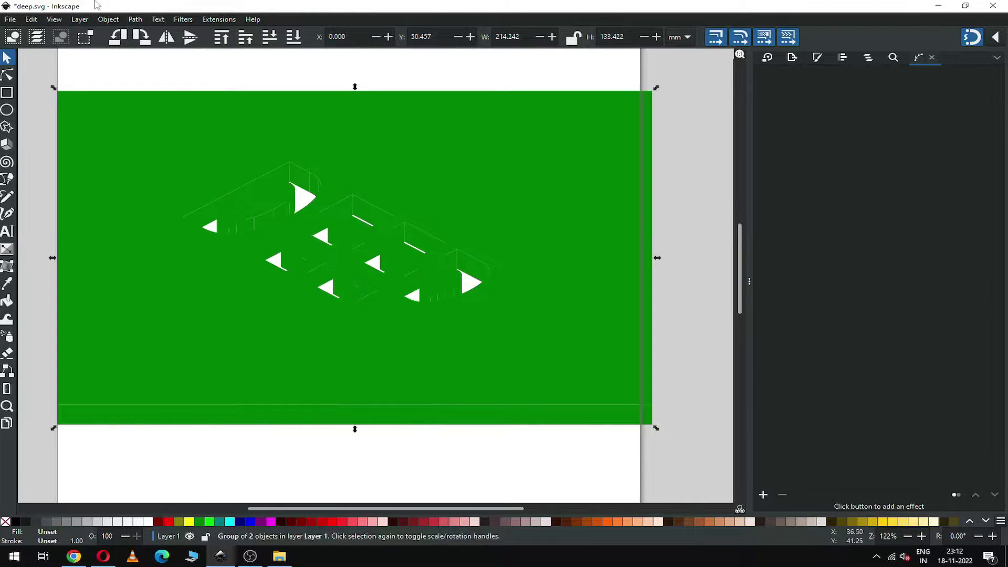
pyautogui.click(107, 19)
pyautogui.click(125, 130)
pyautogui.press('Escape')
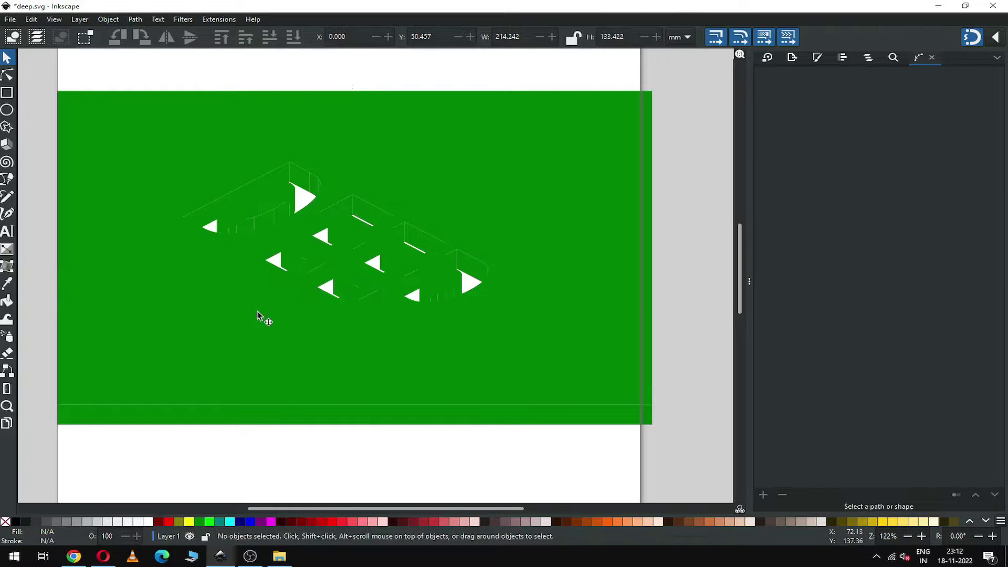
pyautogui.click(295, 263)
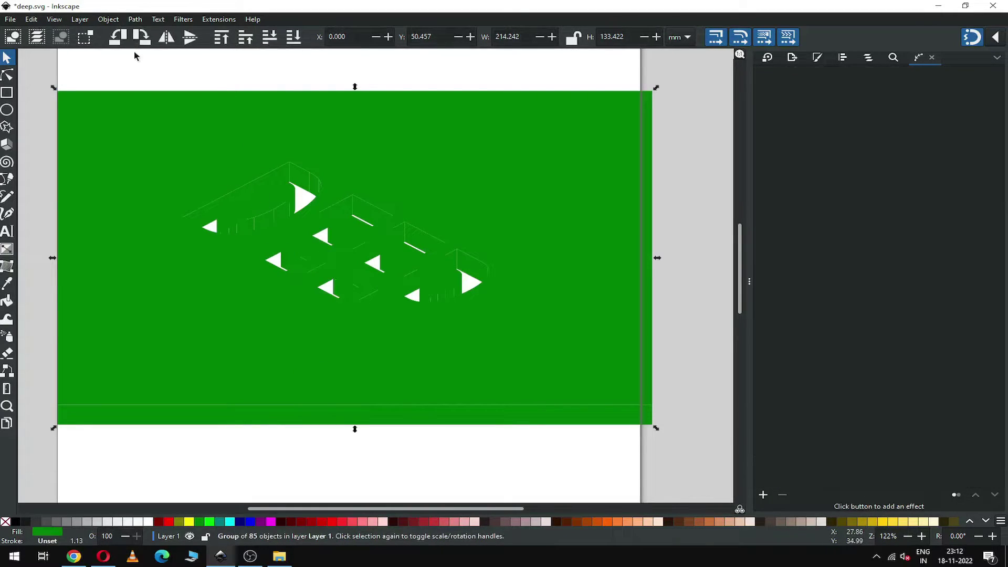
pyautogui.click(104, 20)
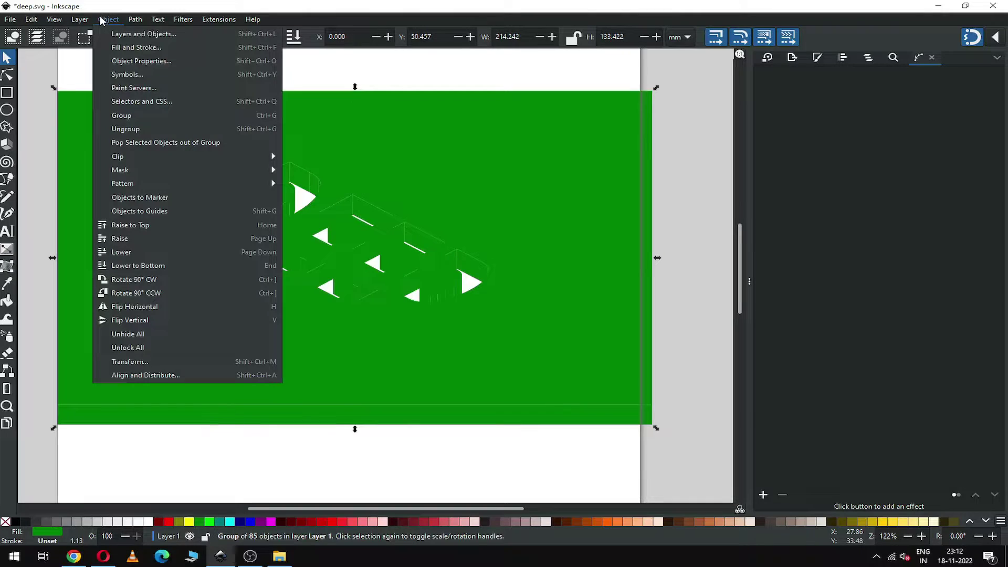
pyautogui.click(121, 129)
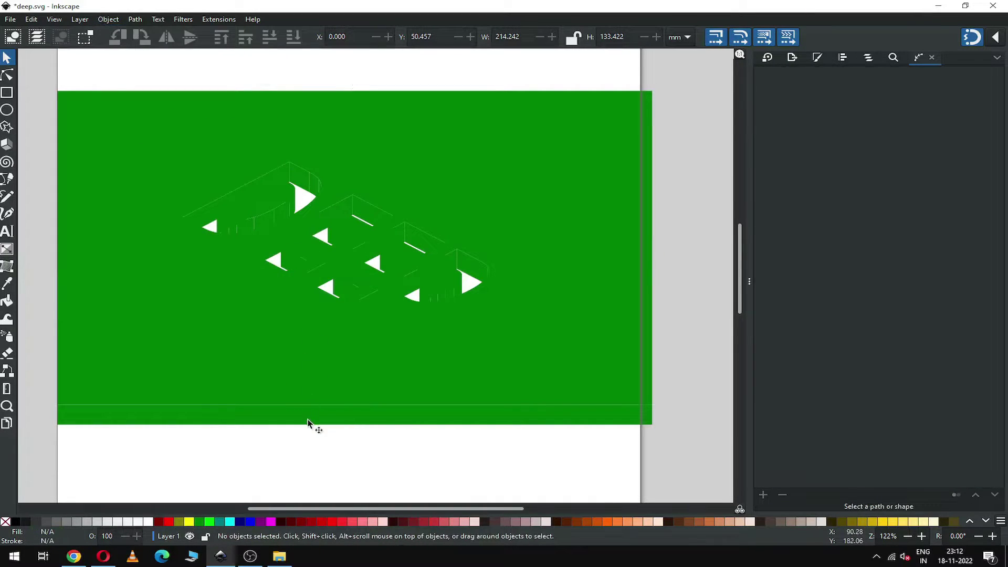
# - Delete the stray thin strip along the bottom and save deep.svg
pyautogui.click(311, 423)
pyautogui.moveTo(270, 418); pyautogui.dragTo(296, 445)
pyautogui.press('Delete')
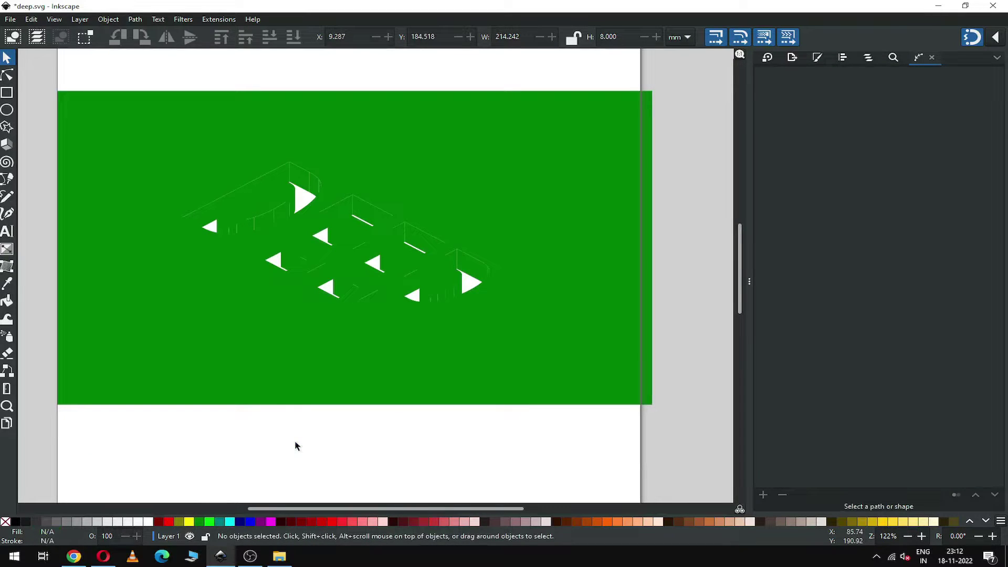
pyautogui.hotkey('ctrl', 's')
pyautogui.click(482, 189)
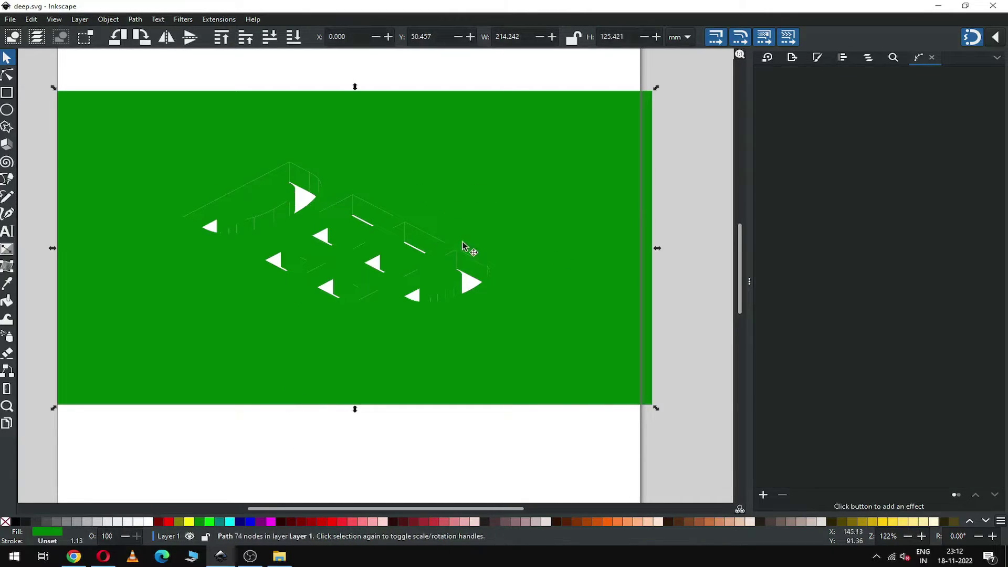
pyautogui.click(410, 420)
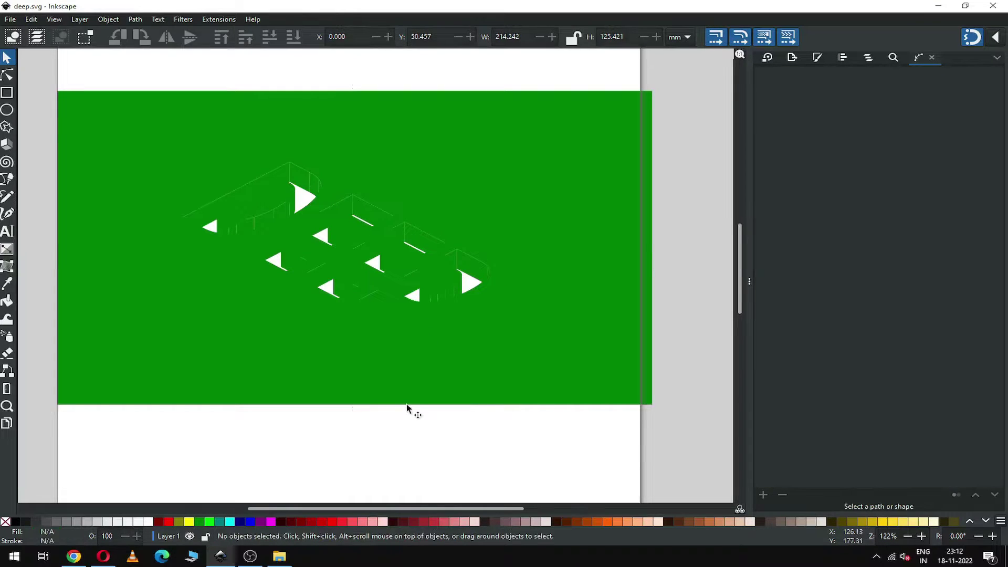
pyautogui.click(428, 390)
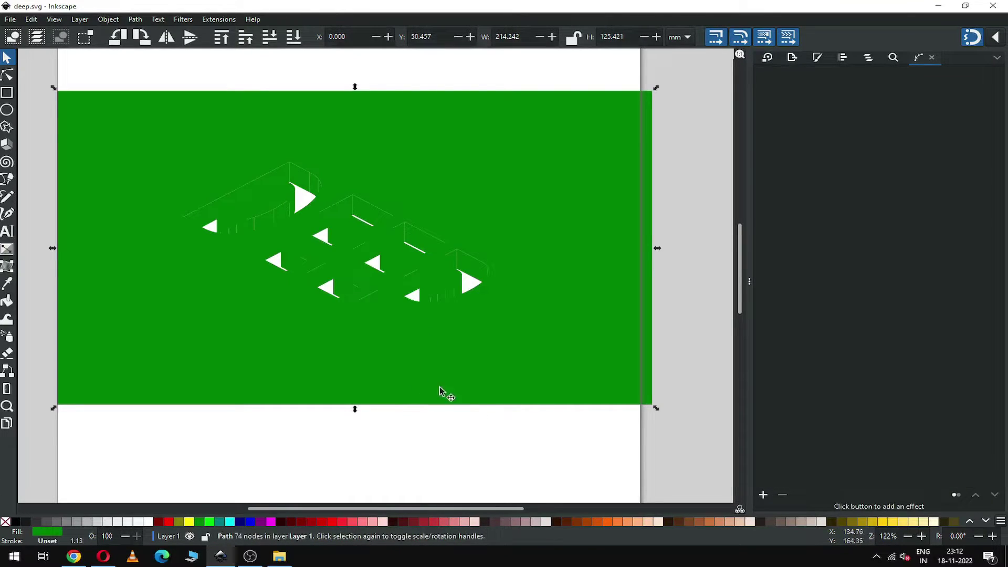
# - Fill the background path teal instead of brown #AA4400, save, and zoom onto the lettering
pyautogui.click(585, 521)
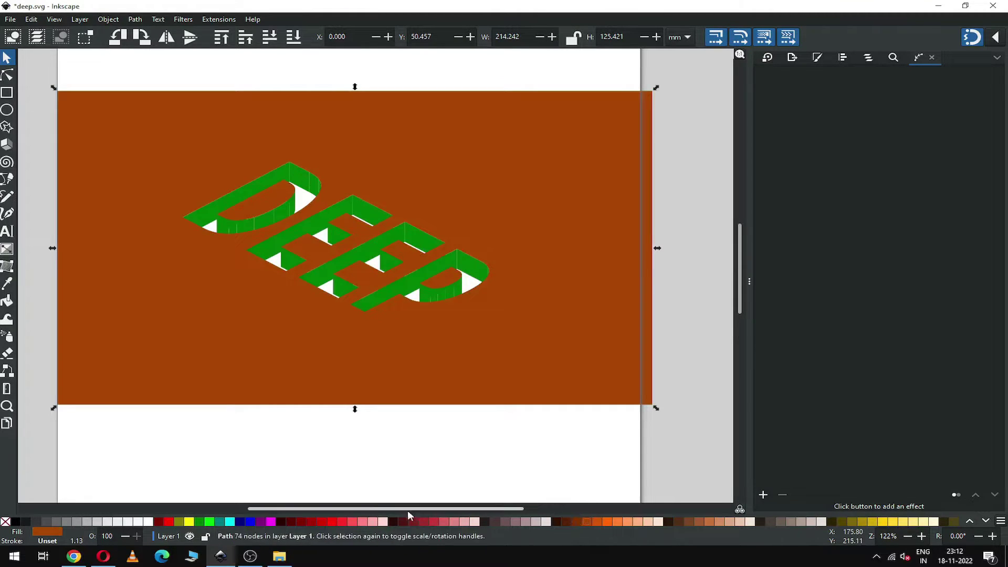
pyautogui.click(225, 521)
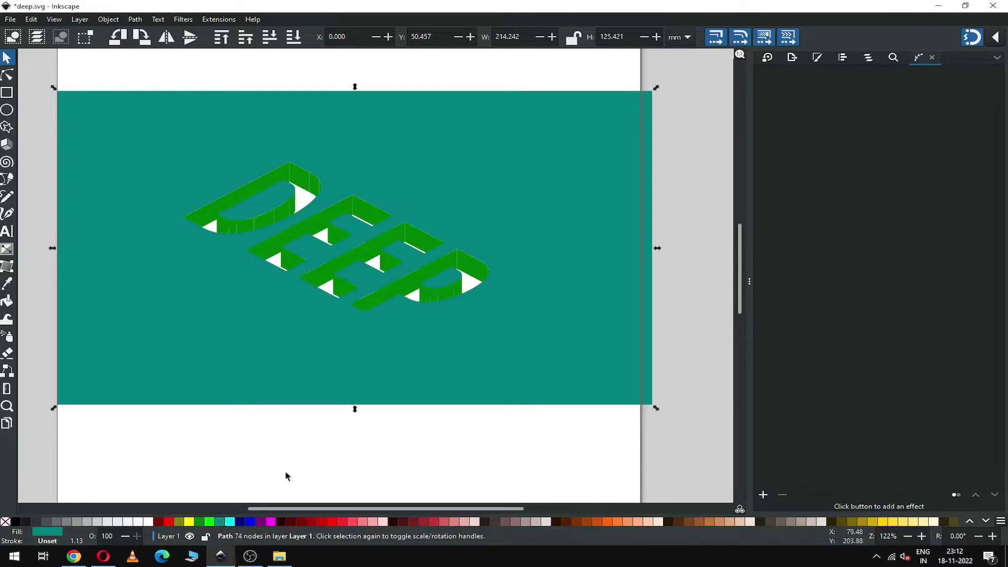
pyautogui.click(339, 452)
pyautogui.hotkey('ctrl', 's')
pyautogui.hotkey('ctrl', 's')
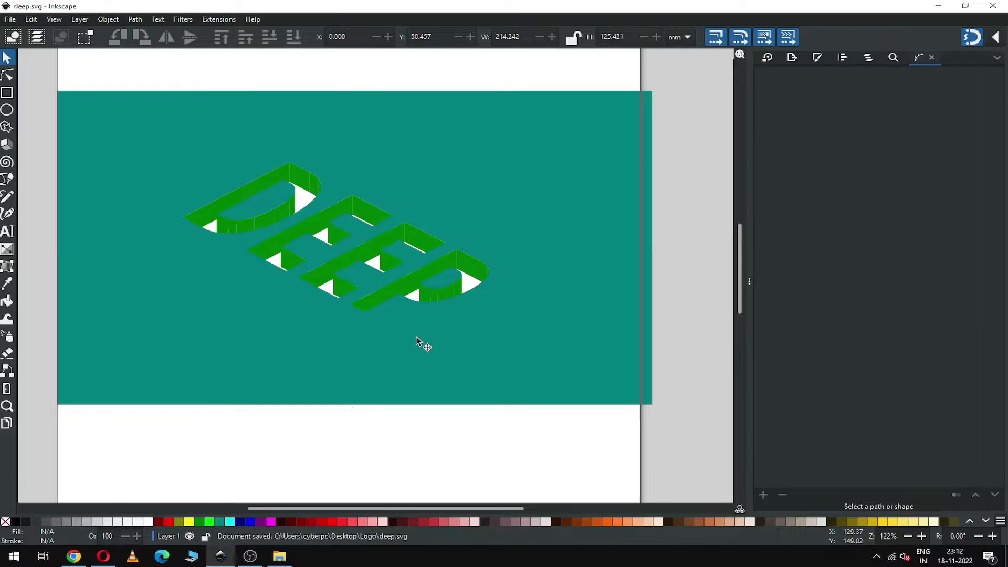
pyautogui.press('z')
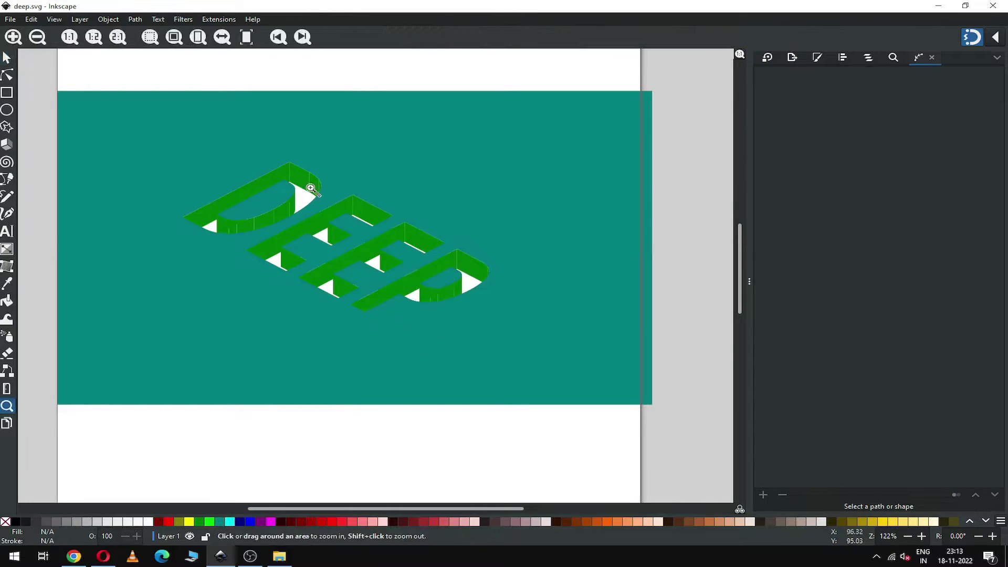
pyautogui.moveTo(187, 150); pyautogui.dragTo(508, 339)
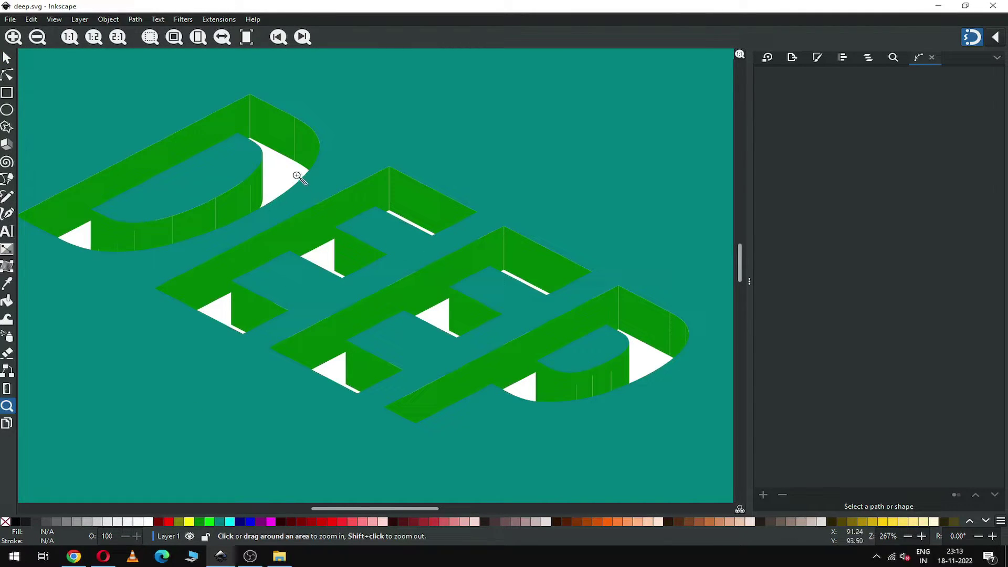
# - Fill the D's two top faces and the thin green sliver beside them magenta
pyautogui.click(8, 59)
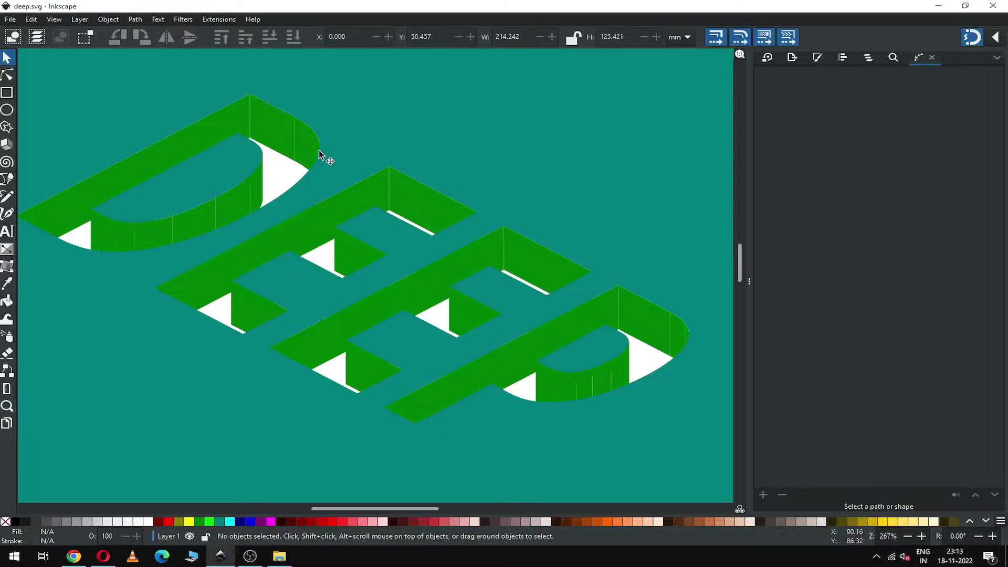
pyautogui.click(280, 132)
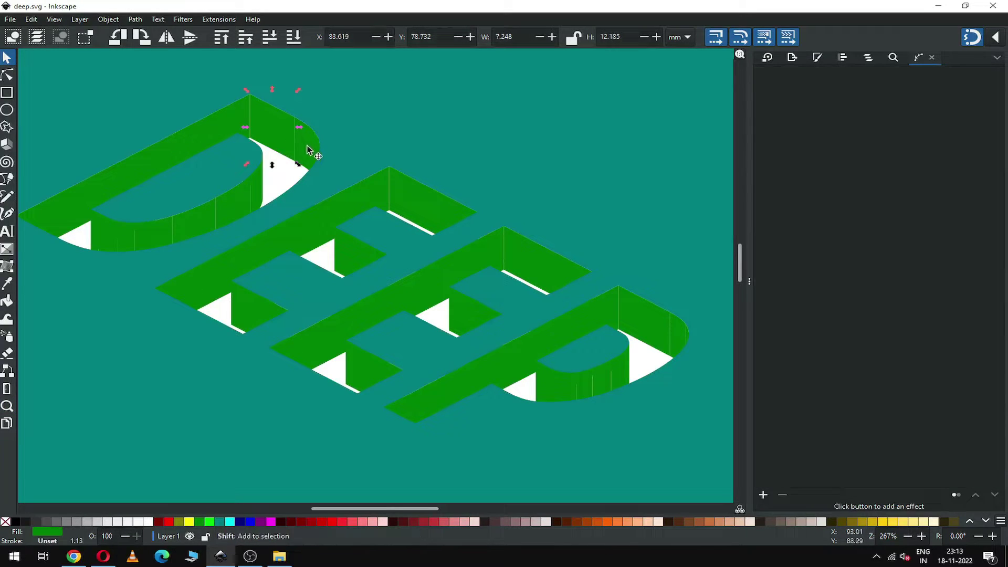
pyautogui.keyDown('shift'); pyautogui.click(308, 148); pyautogui.keyUp('shift')
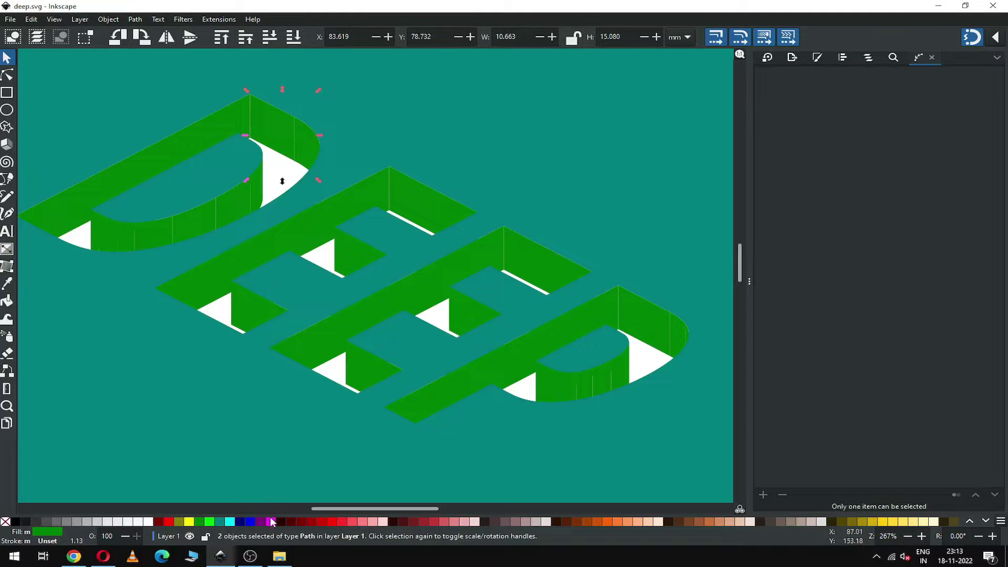
pyautogui.click(271, 523)
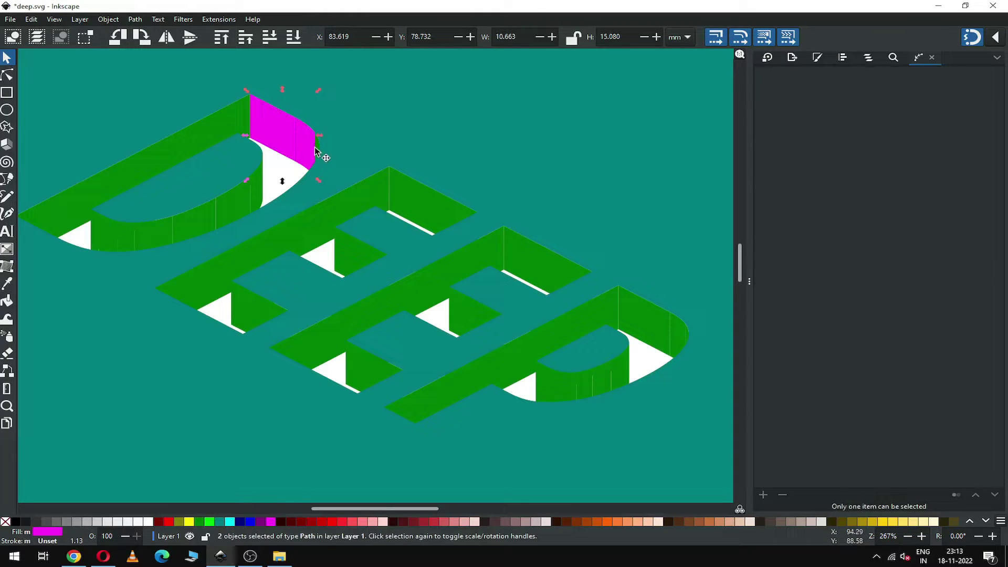
pyautogui.press('Escape')
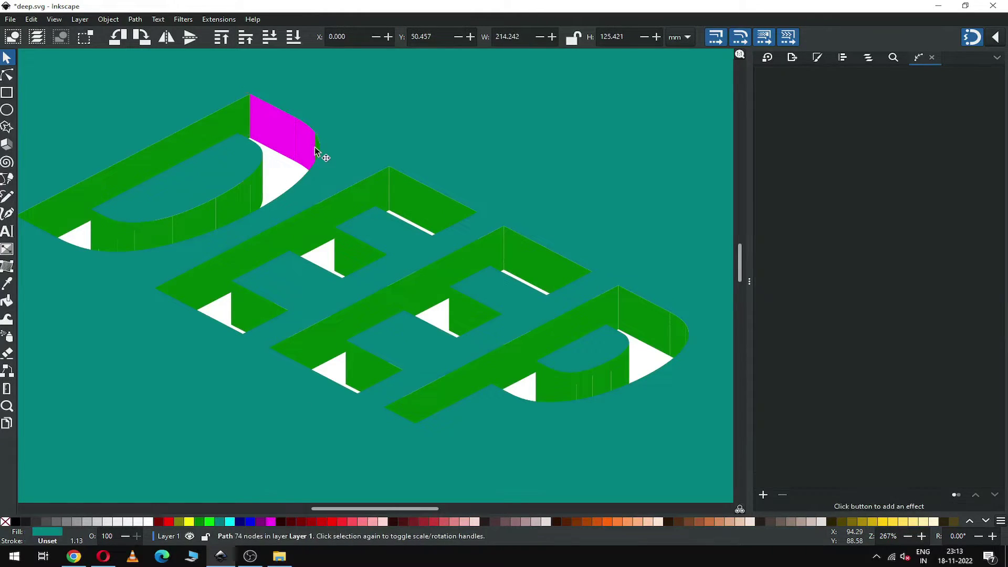
pyautogui.press('z')
pyautogui.moveTo(292, 129); pyautogui.dragTo(382, 207)
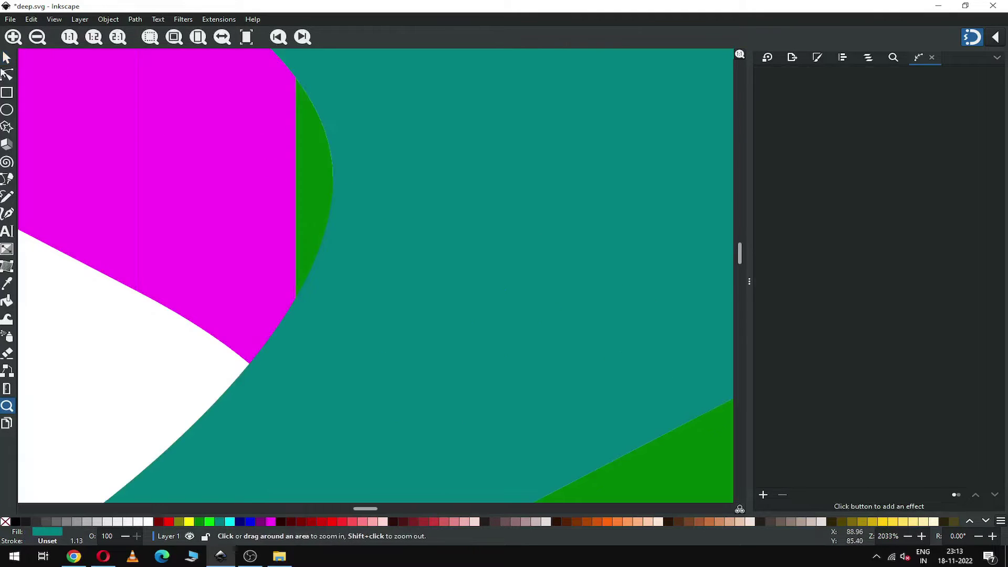
pyautogui.press('s')
pyautogui.click(304, 158)
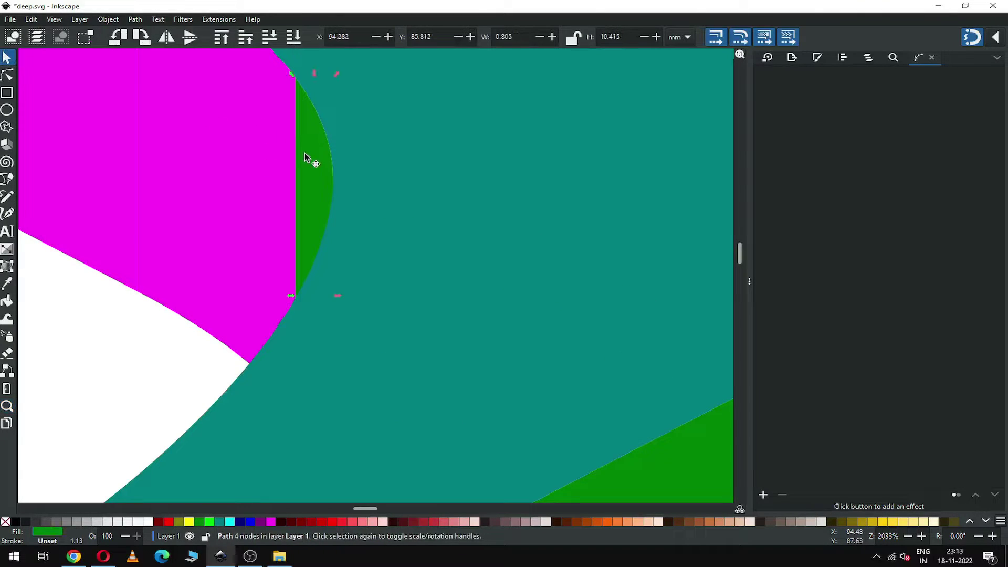
pyautogui.scroll(-6, 306, 159)
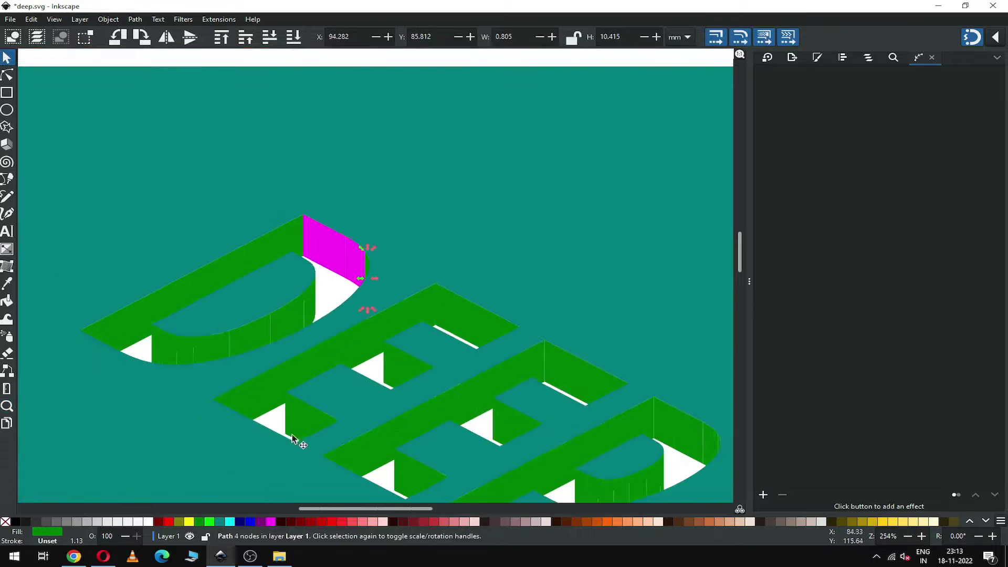
pyautogui.click(271, 522)
# - Fill both E top faces and four of their inner side faces magenta
pyautogui.click(462, 323)
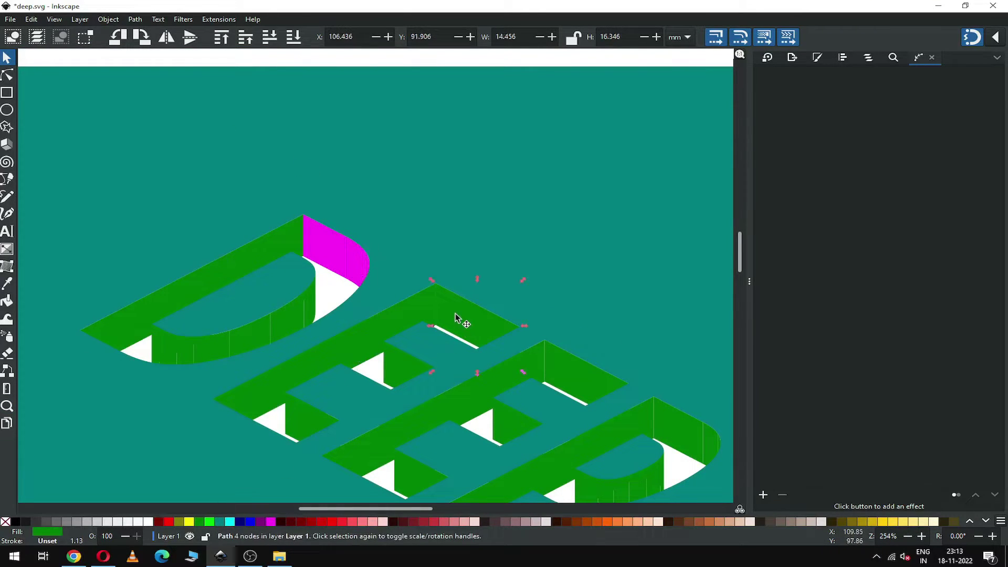
pyautogui.keyDown('shift'); pyautogui.click(580, 377); pyautogui.keyUp('shift')
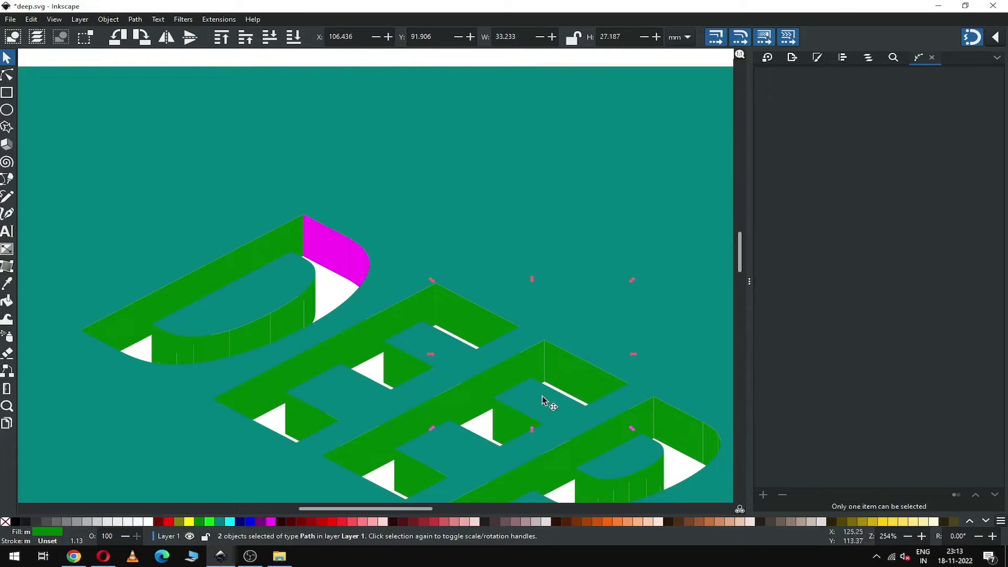
pyautogui.click(271, 521)
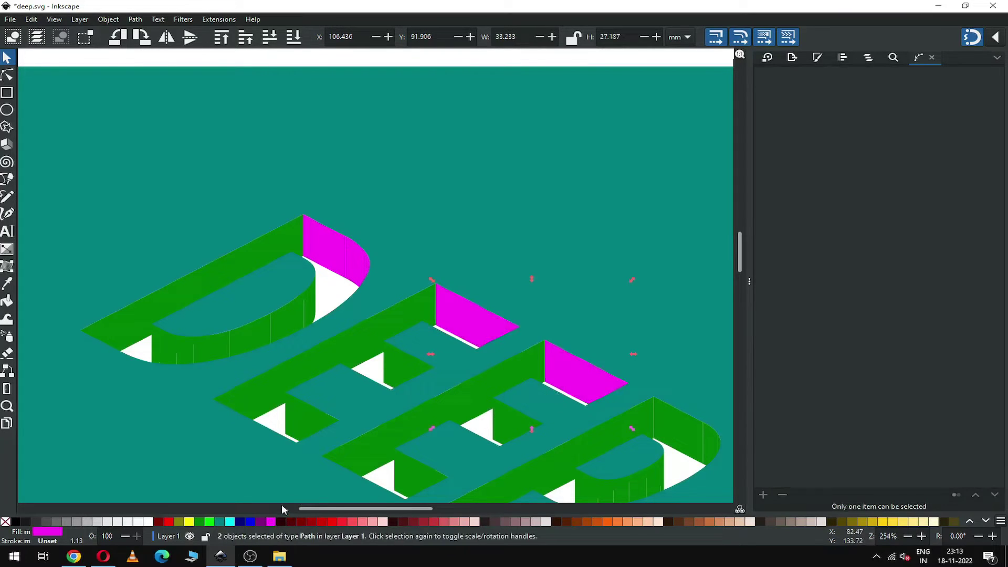
pyautogui.click(400, 367)
pyautogui.keyDown('shift'); pyautogui.click(302, 420); pyautogui.keyUp('shift')
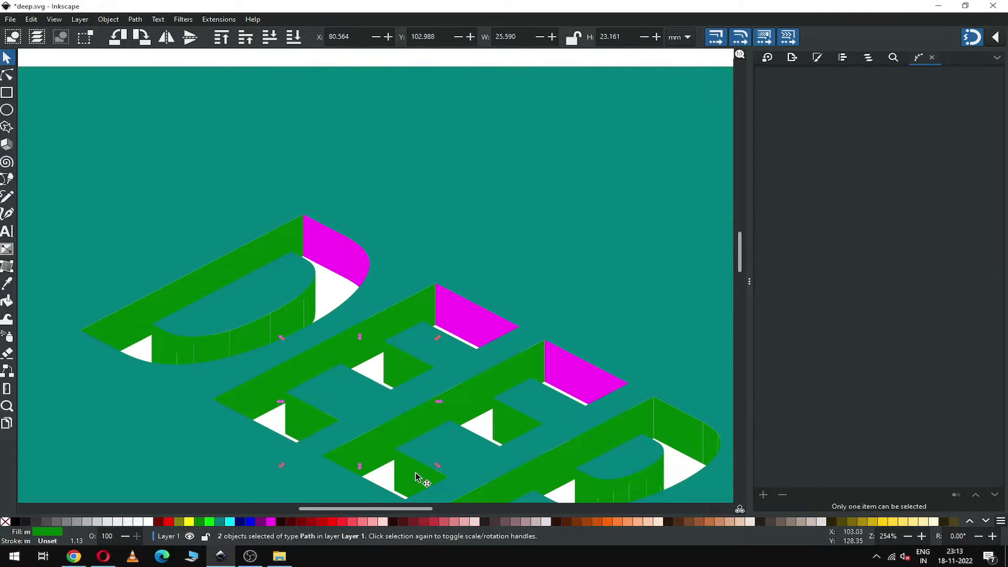
pyautogui.keyDown('shift'); pyautogui.click(418, 478); pyautogui.keyUp('shift')
pyautogui.keyDown('shift'); pyautogui.click(511, 424); pyautogui.keyUp('shift')
pyautogui.click(266, 524)
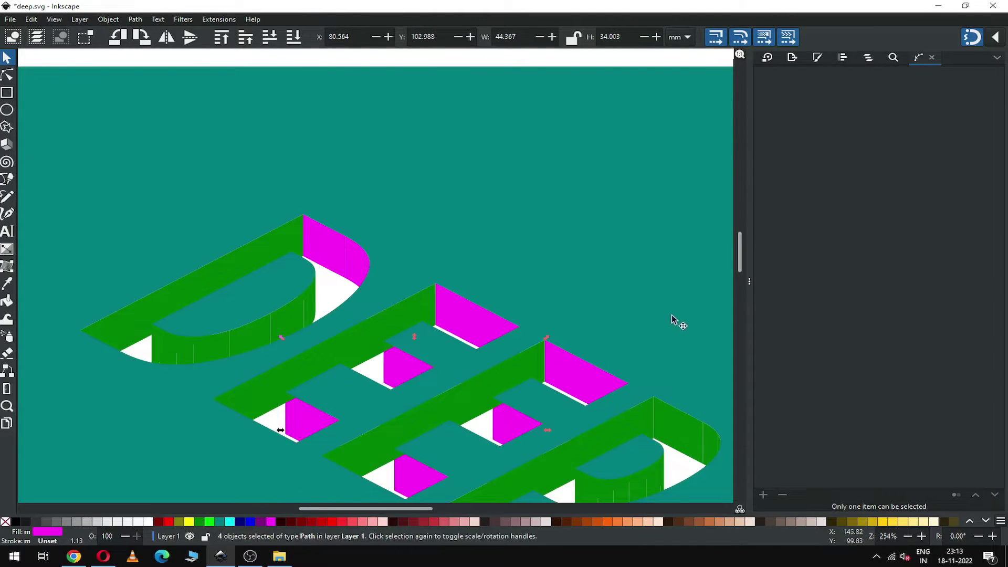
# - Colour the P bowl's two green faces and the leftover sliver magenta, then save
pyautogui.moveTo(740, 249); pyautogui.dragTo(739, 263)
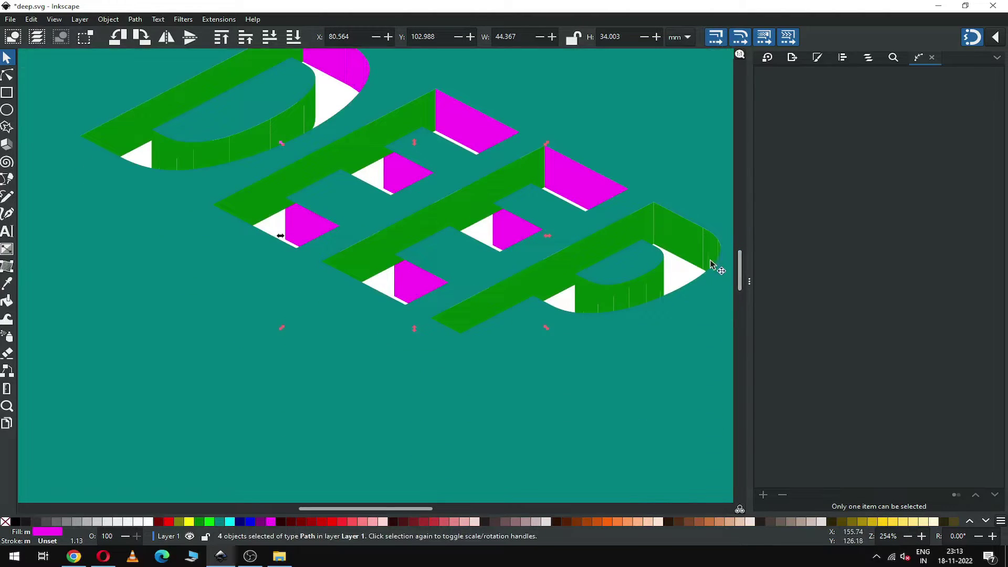
pyautogui.click(683, 243)
pyautogui.keyDown('shift'); pyautogui.click(709, 250); pyautogui.keyUp('shift')
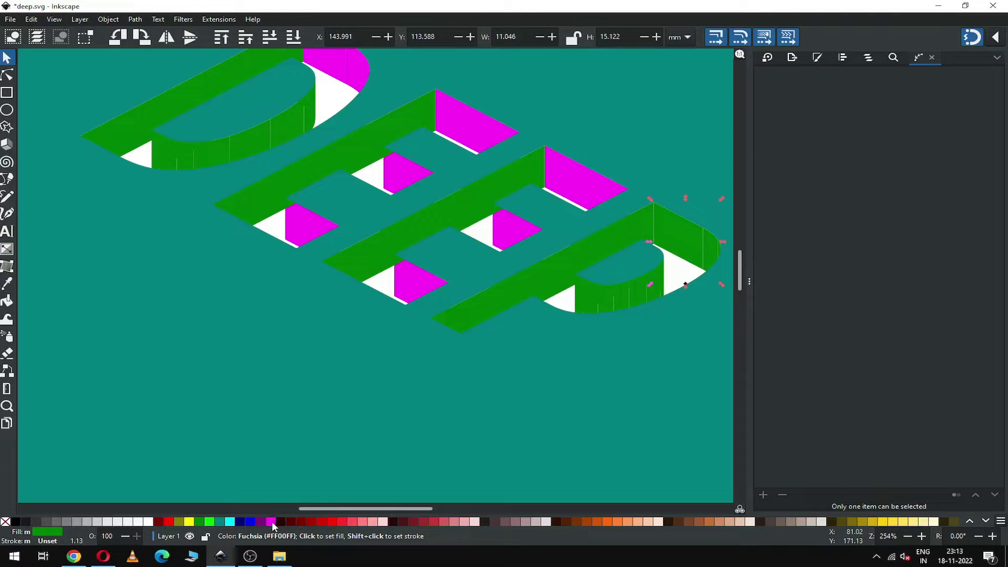
pyautogui.click(273, 526)
pyautogui.press('Escape')
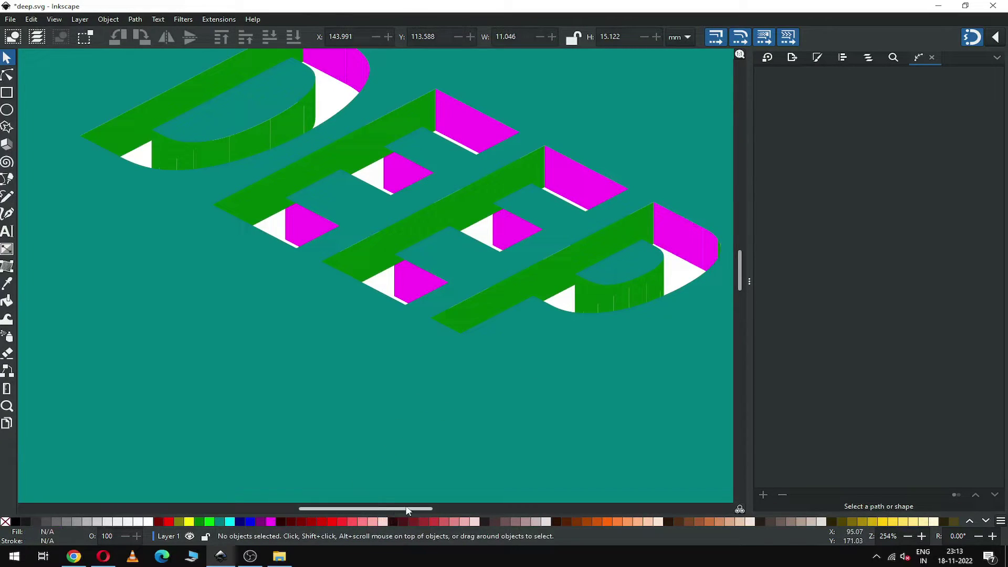
pyautogui.moveTo(409, 510); pyautogui.dragTo(440, 507)
pyautogui.press('z')
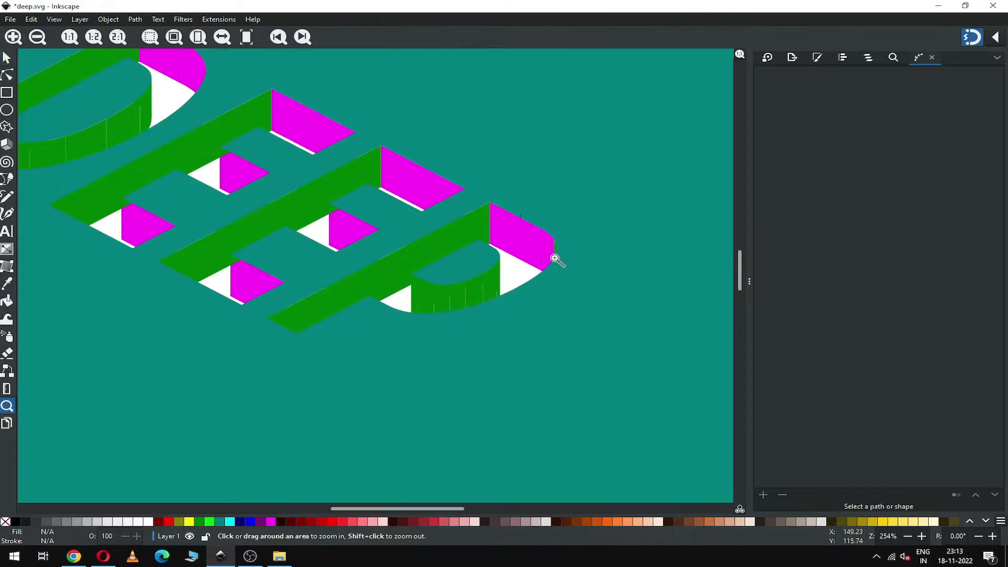
pyautogui.moveTo(521, 214); pyautogui.dragTo(585, 304)
pyautogui.press('s')
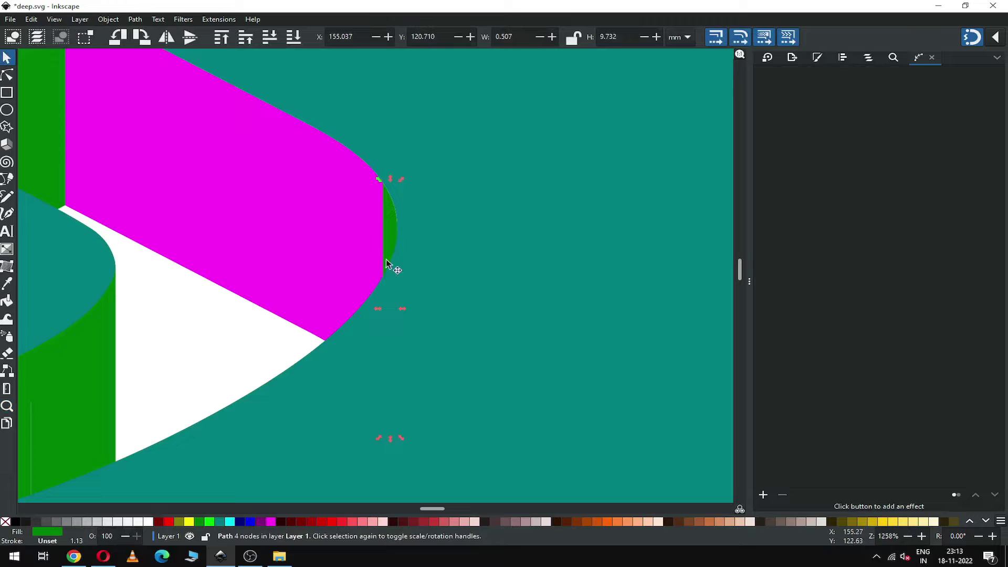
pyautogui.click(271, 521)
pyautogui.scroll(-7, 451, 284)
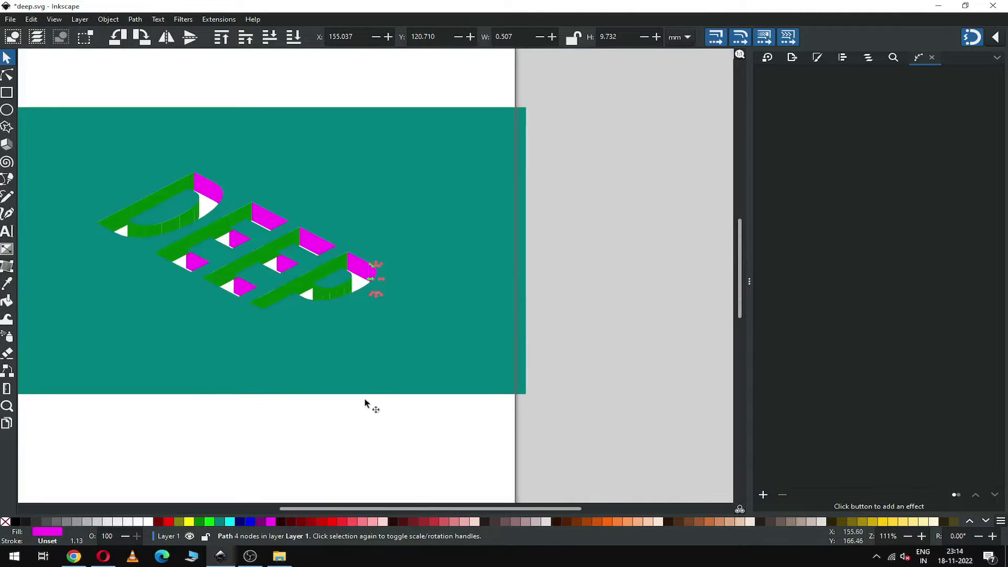
pyautogui.click(354, 431)
pyautogui.hotkey('ctrl', 's')
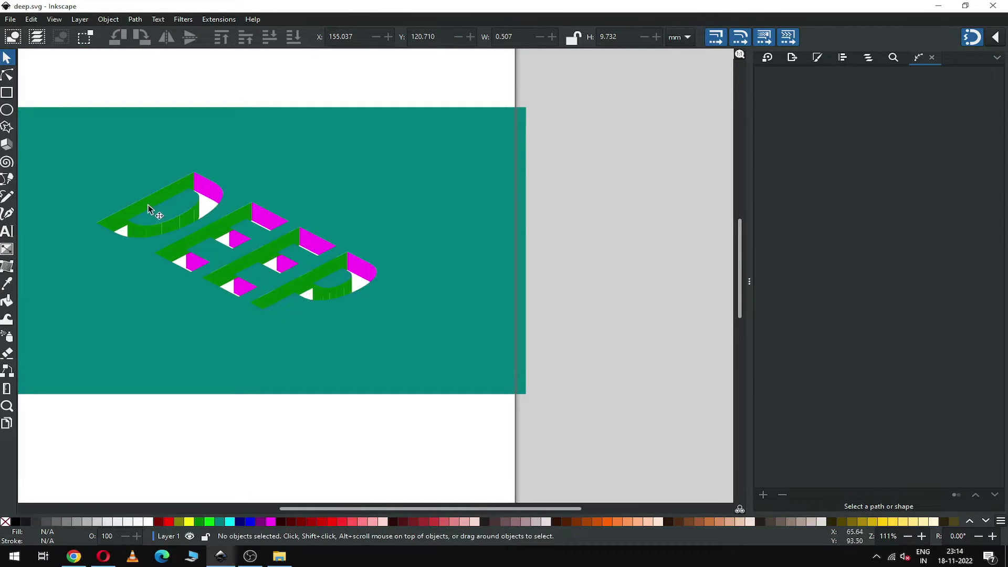
# - Select all same-fill magenta faces and union them into one 40-node path
pyautogui.click(208, 198)
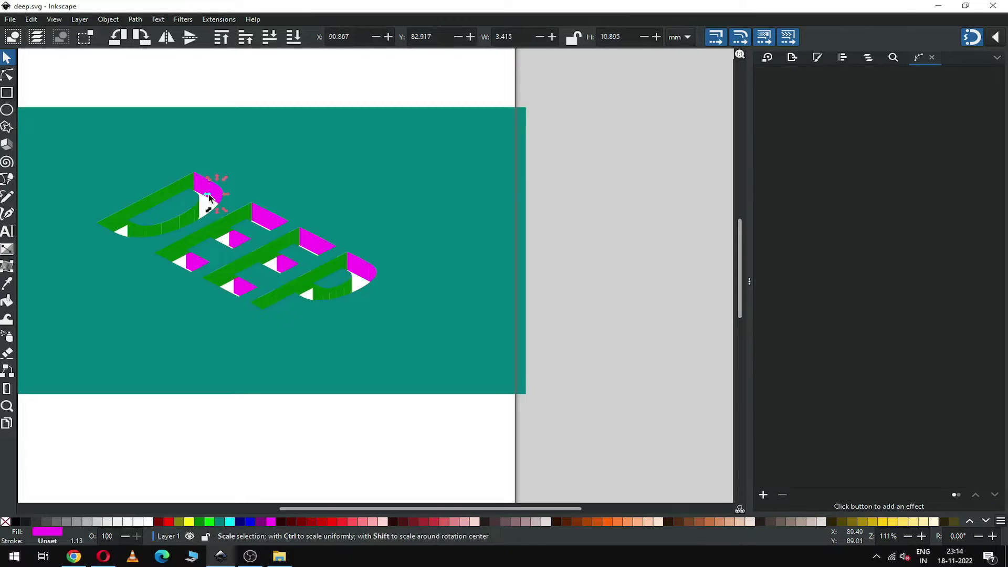
pyautogui.click(31, 20)
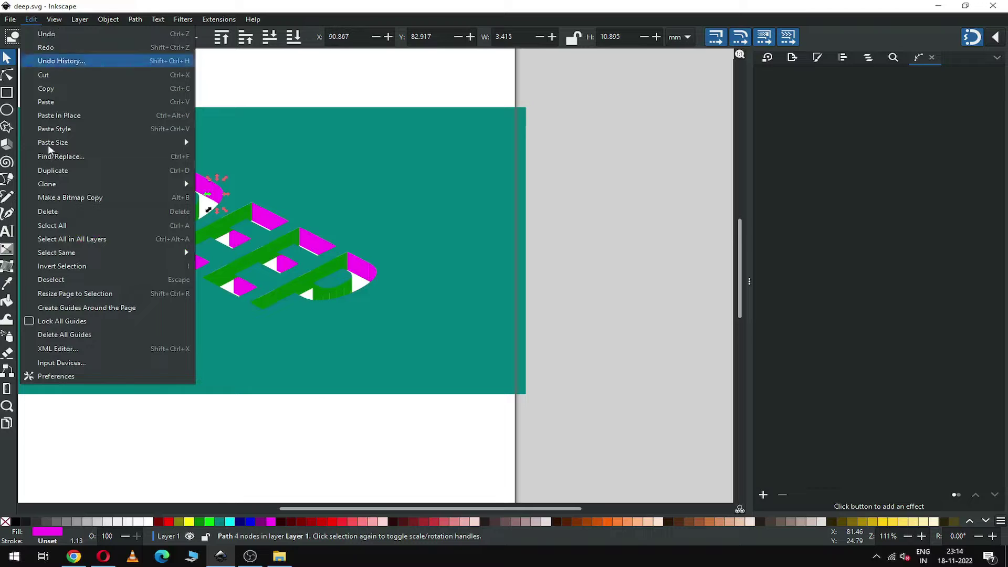
pyautogui.moveTo(90, 255)
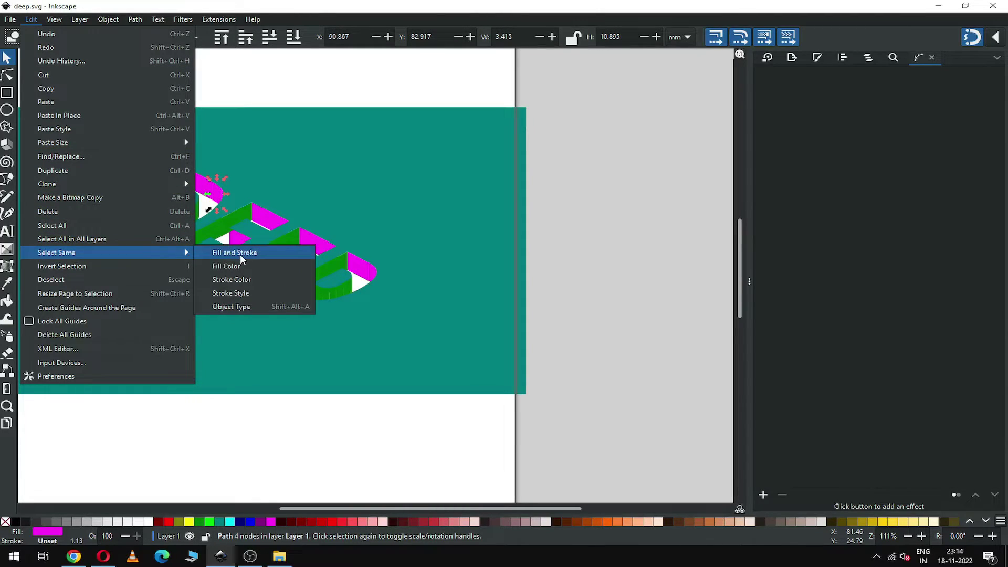
pyautogui.click(236, 268)
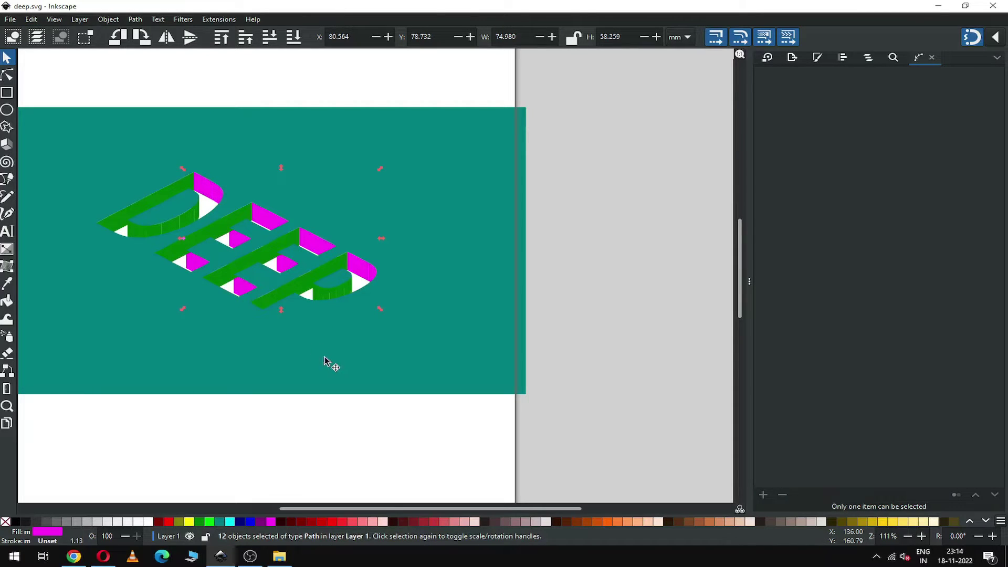
pyautogui.click(136, 20)
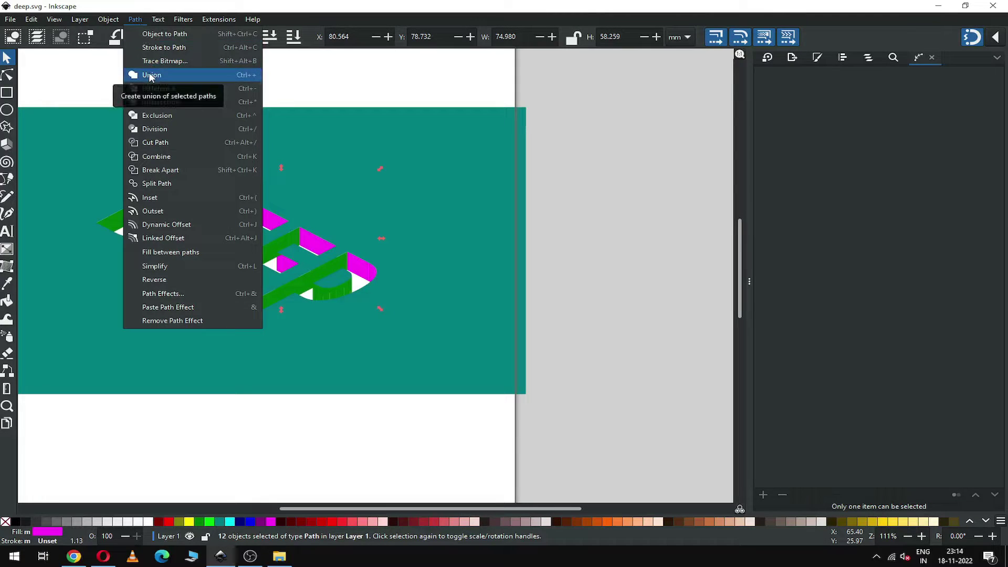
pyautogui.click(151, 77)
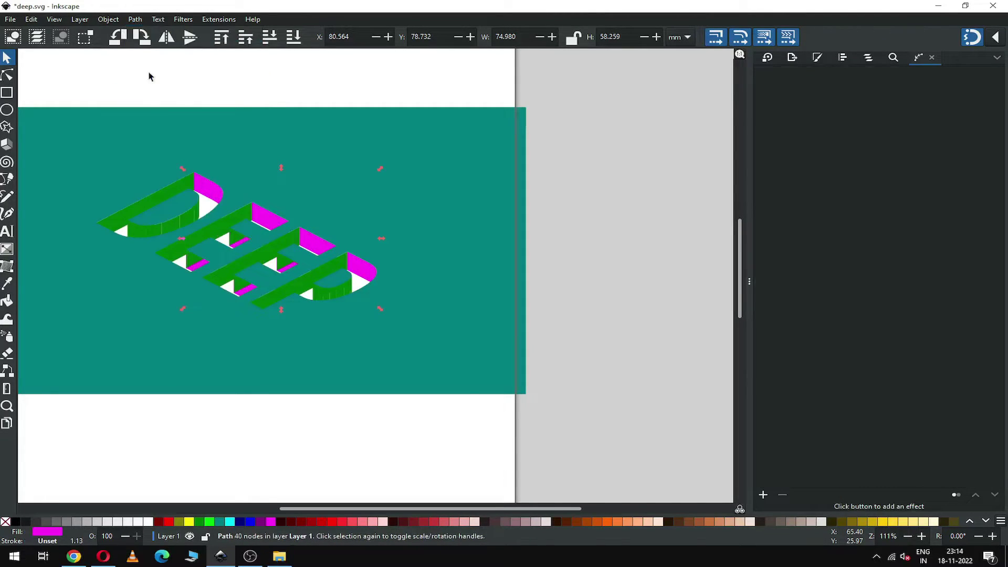
pyautogui.click(265, 88)
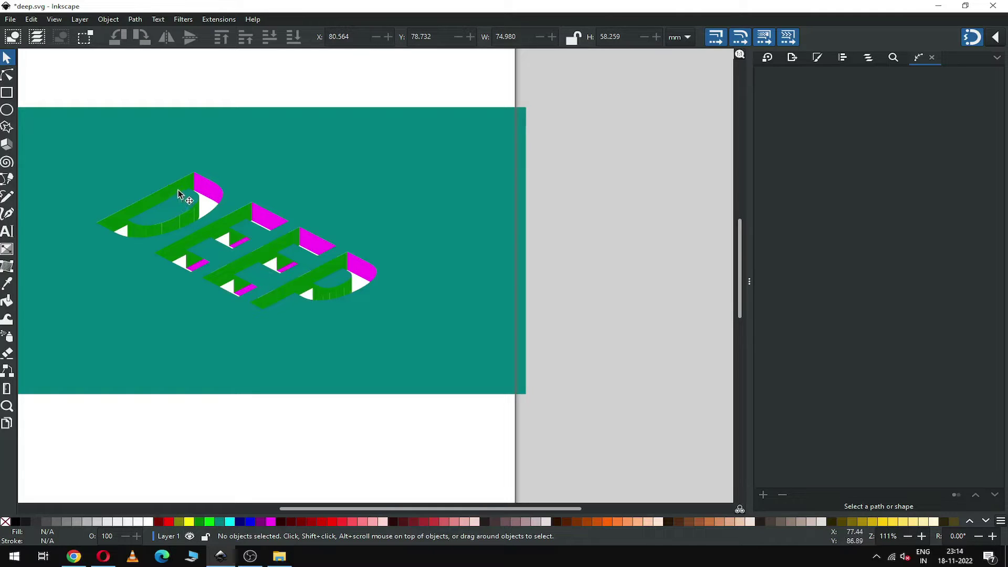
# - Delete the four small green pieces overlapping the E letters' magenta faces
pyautogui.press('z')
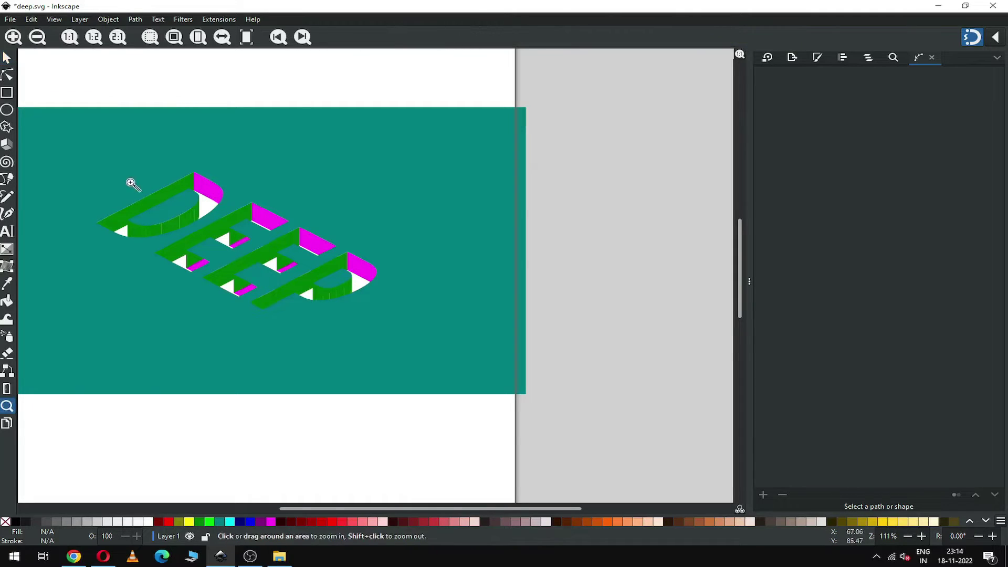
pyautogui.moveTo(104, 162); pyautogui.dragTo(401, 371)
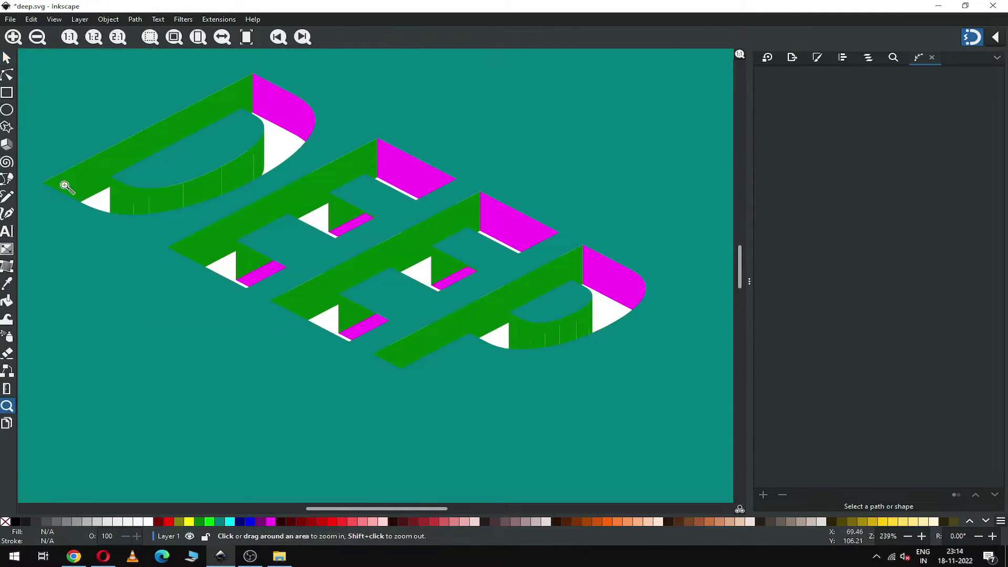
pyautogui.press('s')
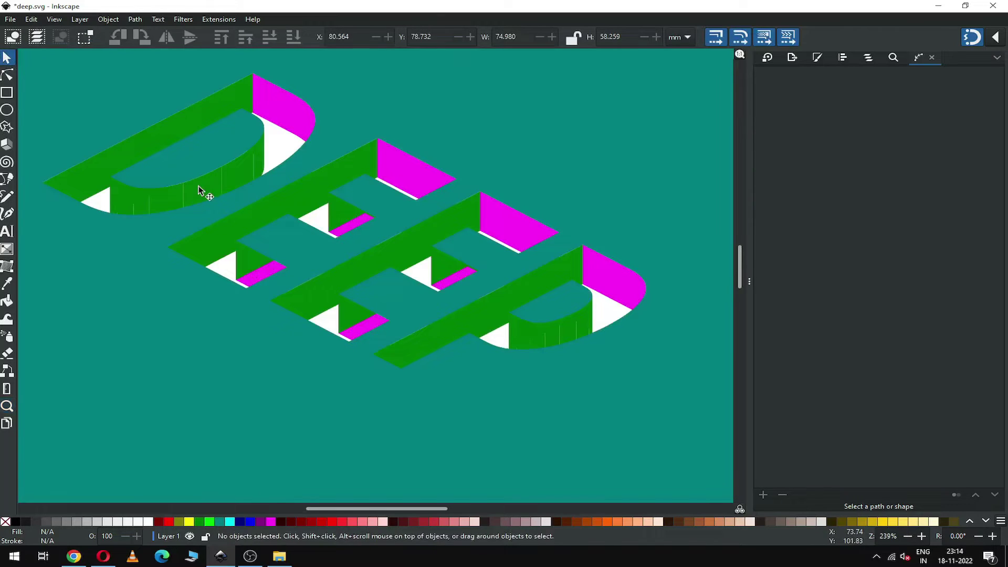
pyautogui.click(244, 262)
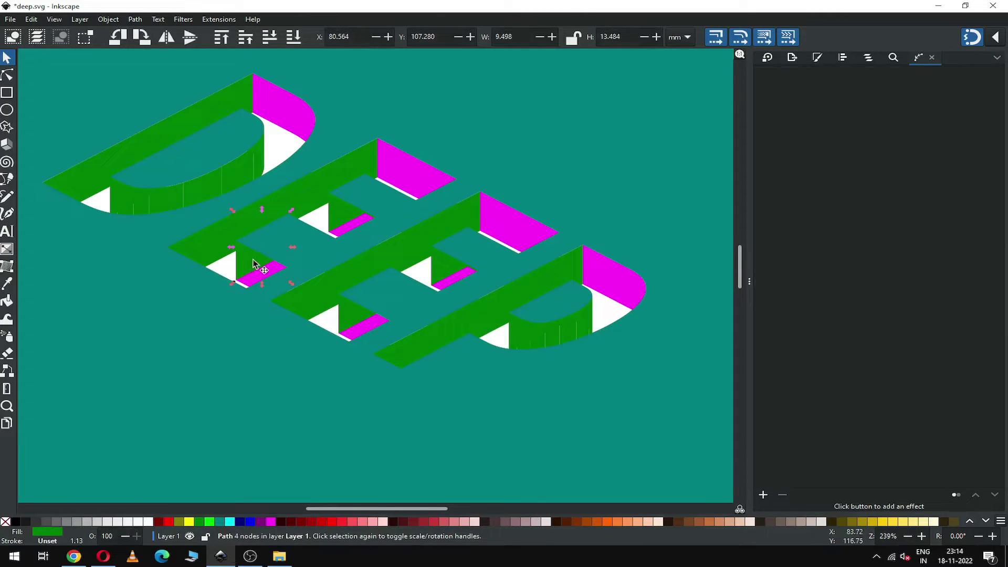
pyautogui.moveTo(253, 264); pyautogui.dragTo(417, 187)
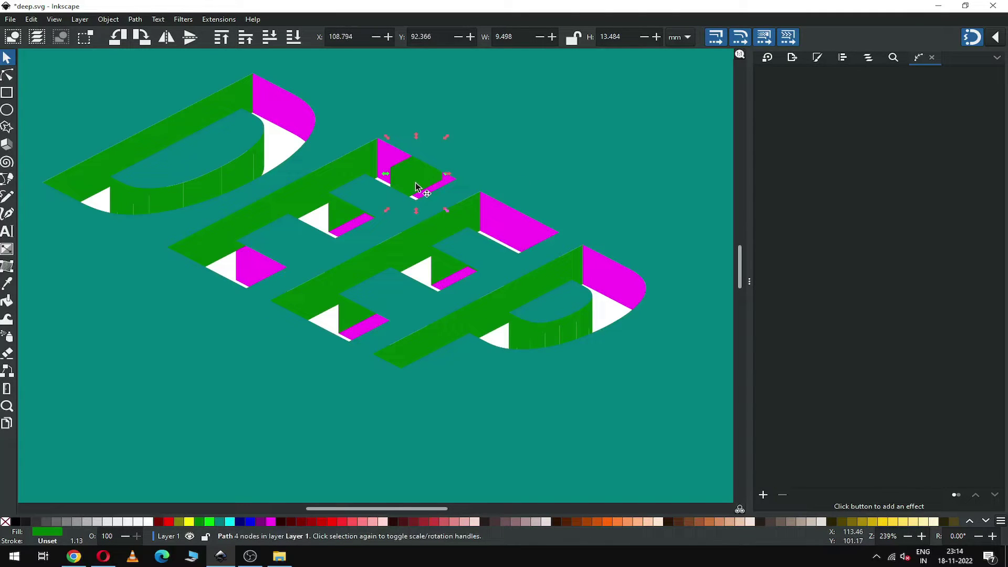
pyautogui.press('Delete')
pyautogui.click(439, 273)
pyautogui.press('Delete')
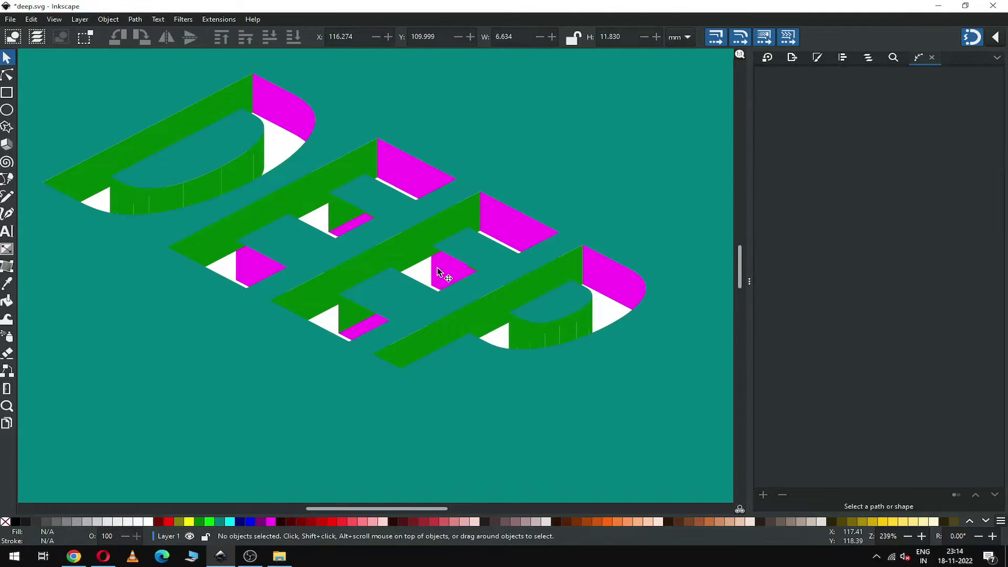
pyautogui.click(351, 322)
pyautogui.press('Delete')
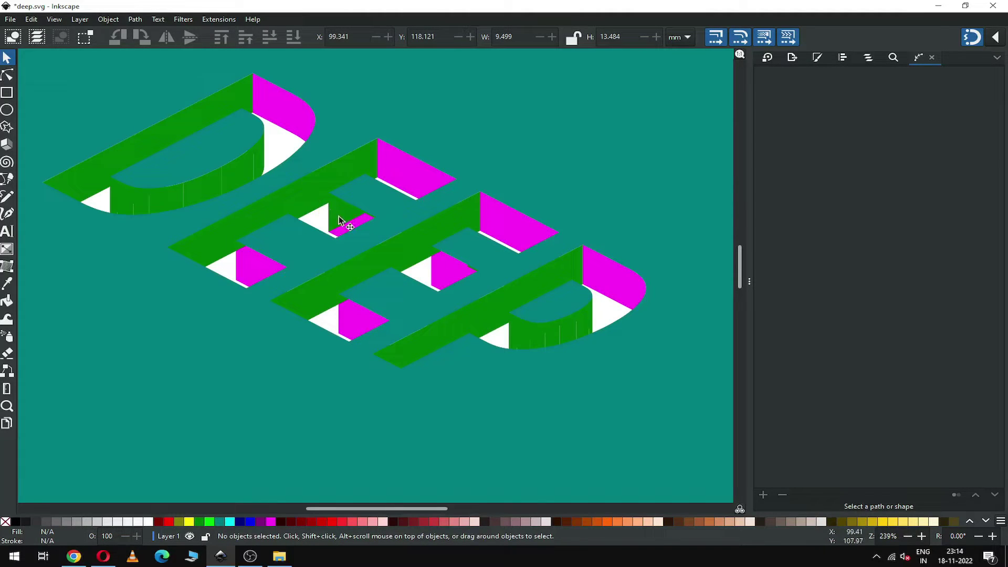
pyautogui.click(339, 218)
pyautogui.press('Delete')
pyautogui.hotkey('ctrl', 'a')
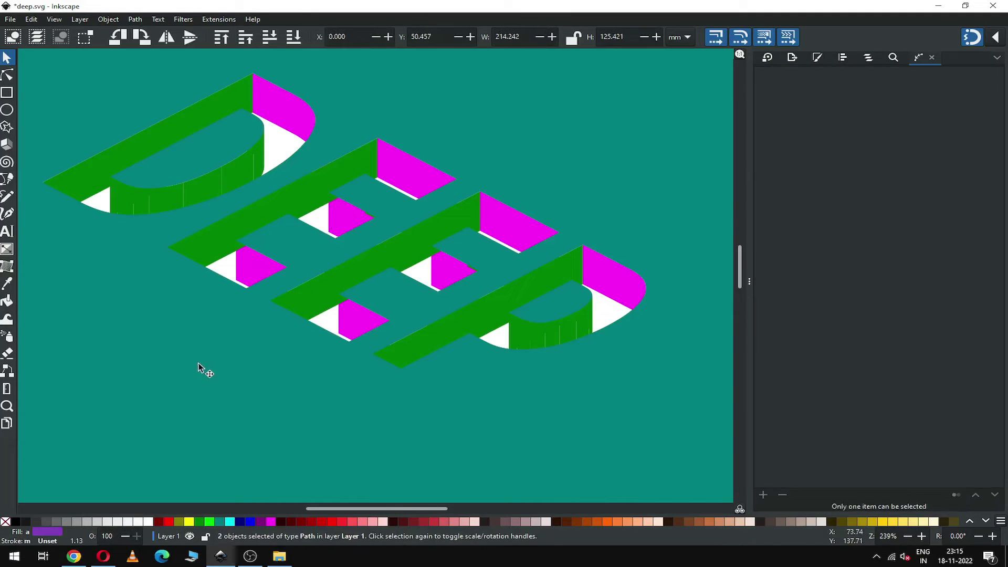
# - Raise the magenta faces path one level
pyautogui.click(108, 21)
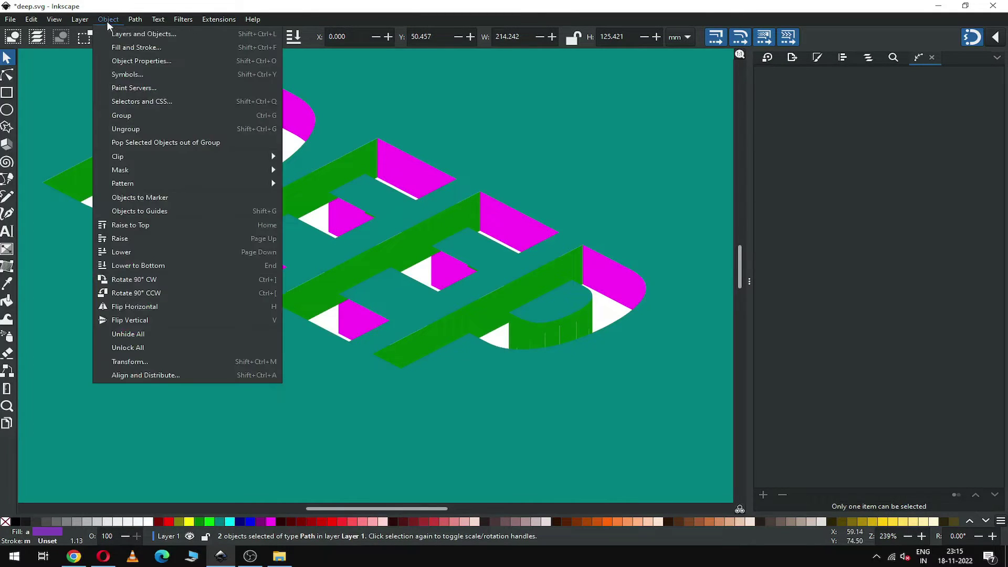
pyautogui.click(132, 237)
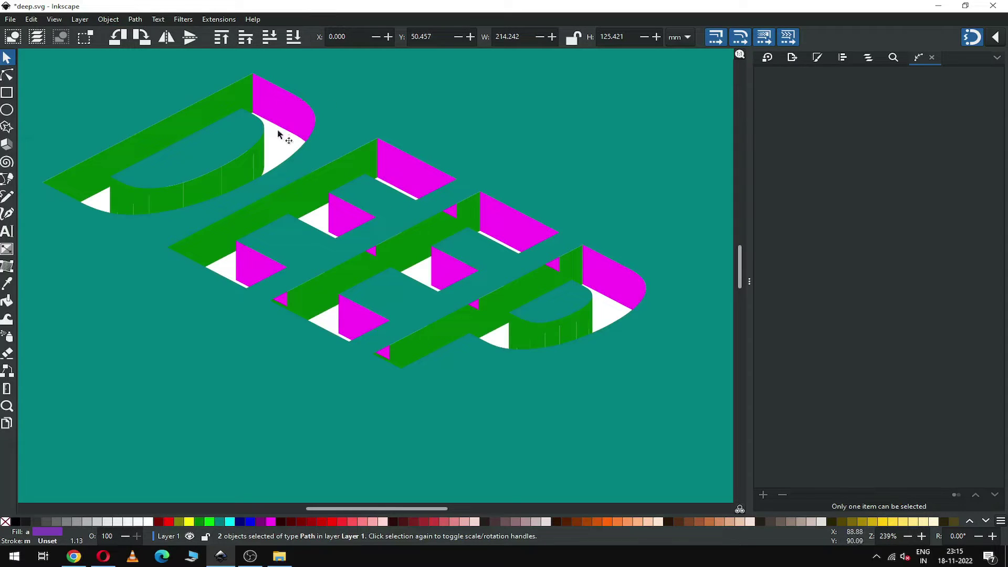
pyautogui.click(314, 151)
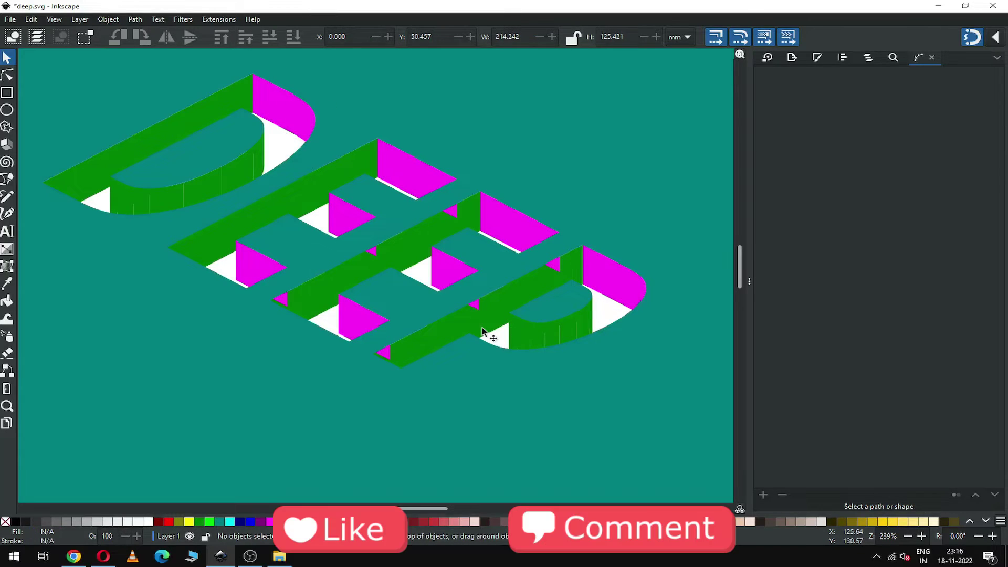
# - Duplicate the P's stem face, colour it orange, and subtract it from the magenta path
pyautogui.click(482, 332)
pyautogui.rightClick(484, 332)
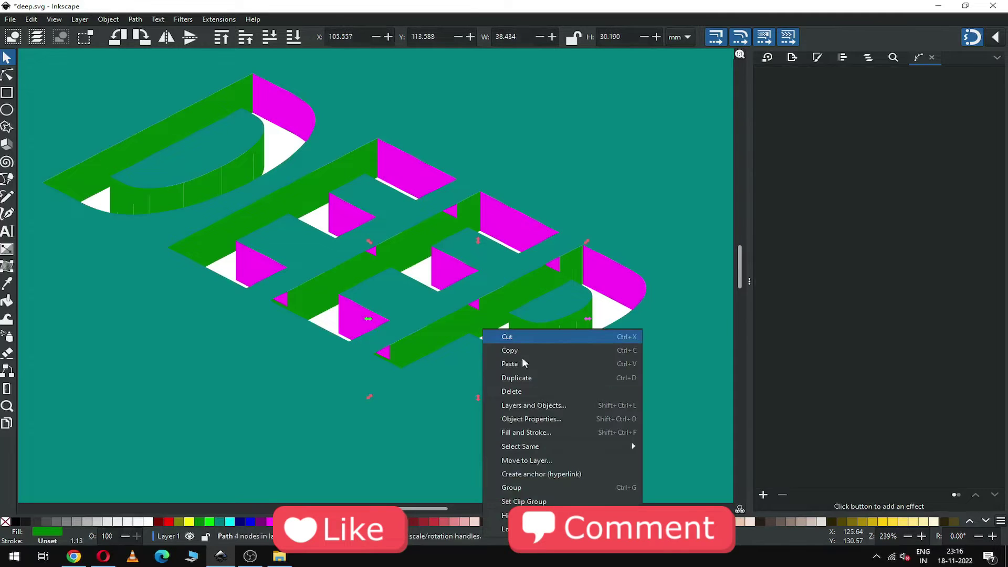
pyautogui.click(530, 378)
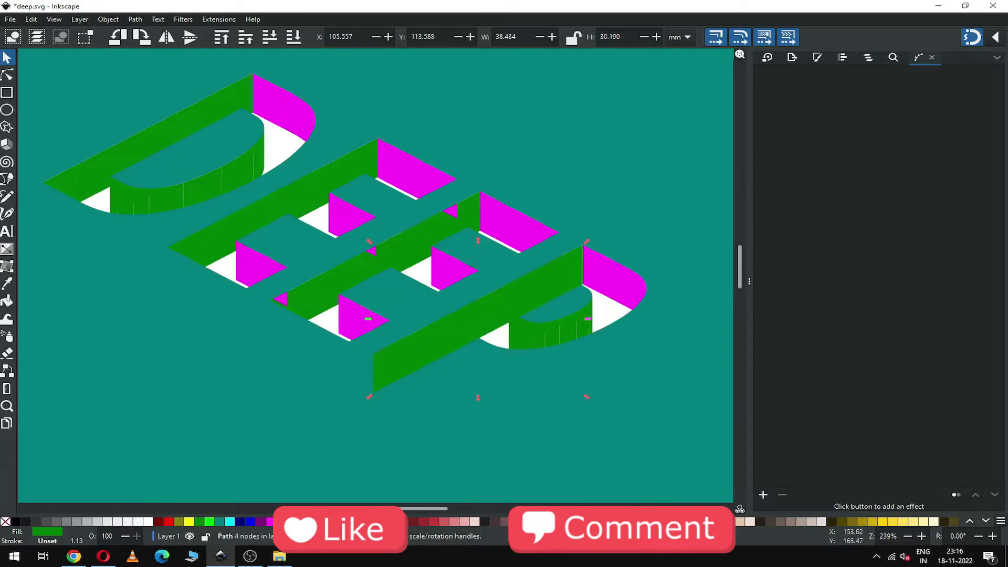
pyautogui.click(597, 521)
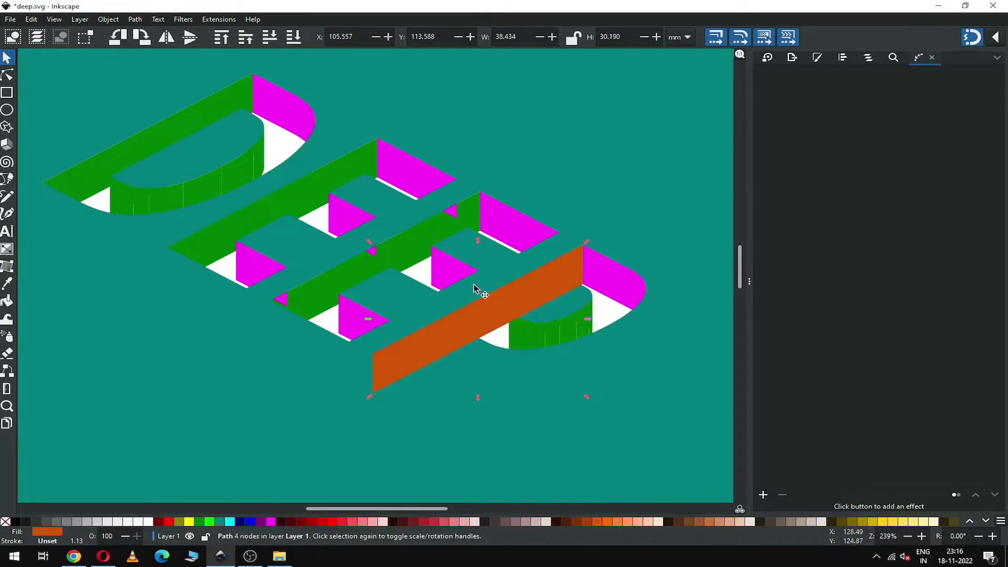
pyautogui.keyDown('shift'); pyautogui.click(446, 273); pyautogui.keyUp('shift')
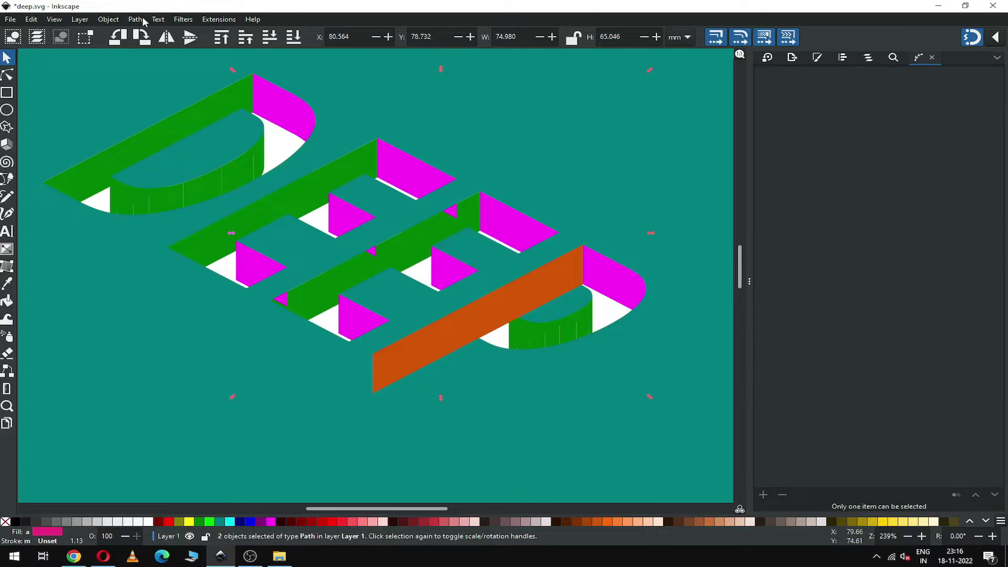
pyautogui.click(135, 20)
pyautogui.click(158, 88)
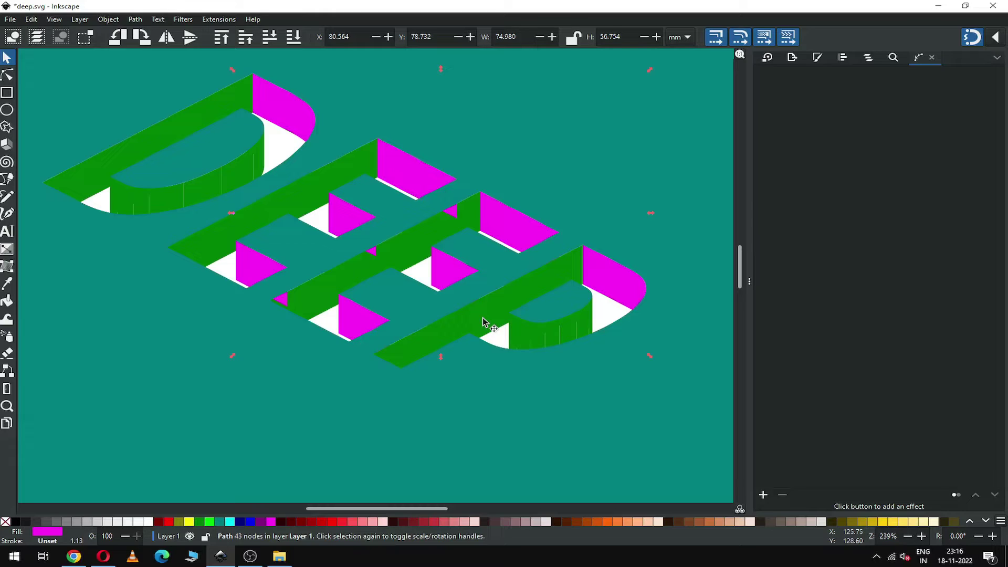
pyautogui.click(403, 250)
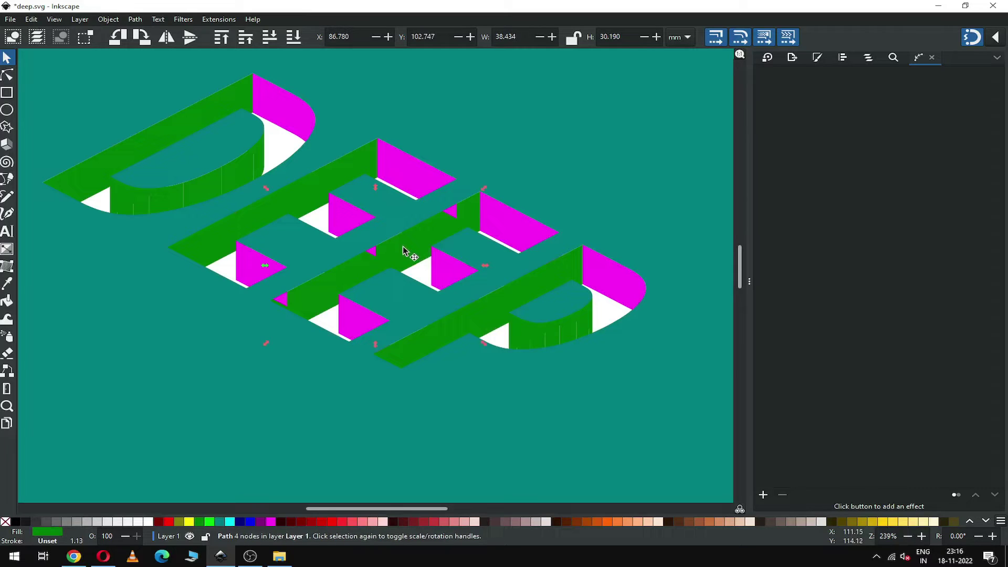
# - Duplicate the middle E's stem face and align its bar end nodes with the face corner
pyautogui.rightClick(405, 251)
pyautogui.click(442, 299)
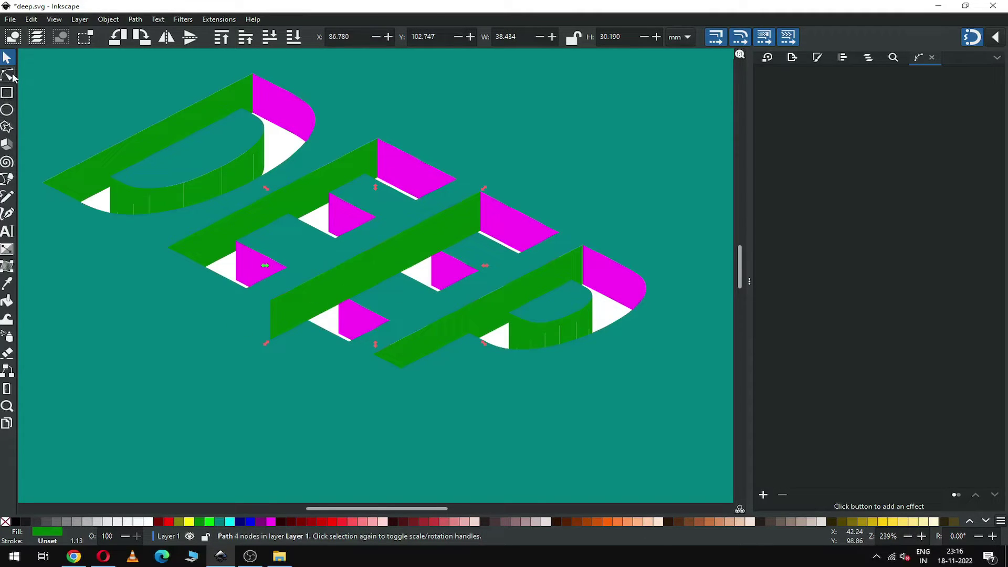
pyautogui.click(8, 75)
pyautogui.click(270, 340)
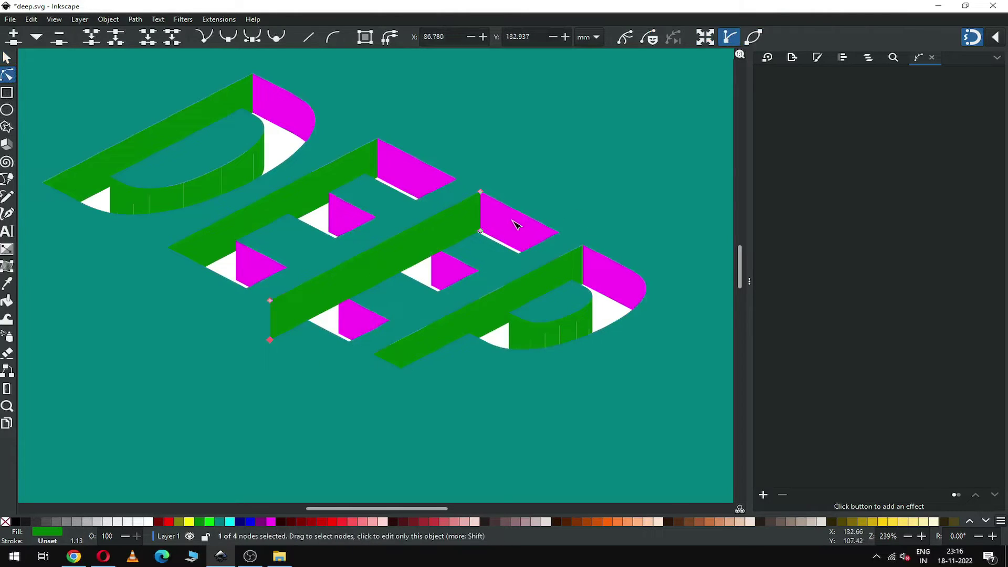
pyautogui.keyDown('shift'); pyautogui.click(480, 231); pyautogui.keyUp('shift')
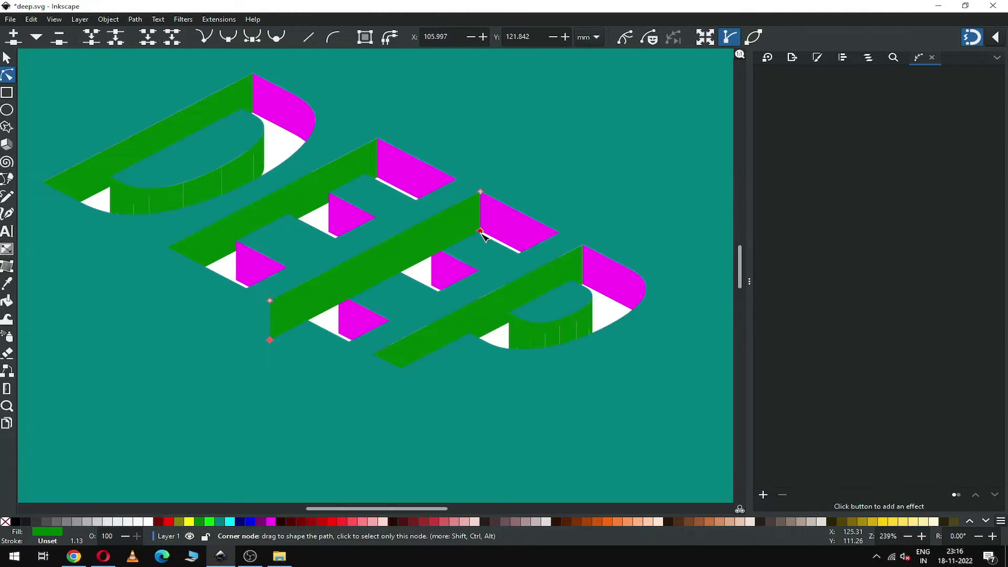
pyautogui.moveTo(483, 232); pyautogui.dragTo(480, 219)
pyautogui.press('s')
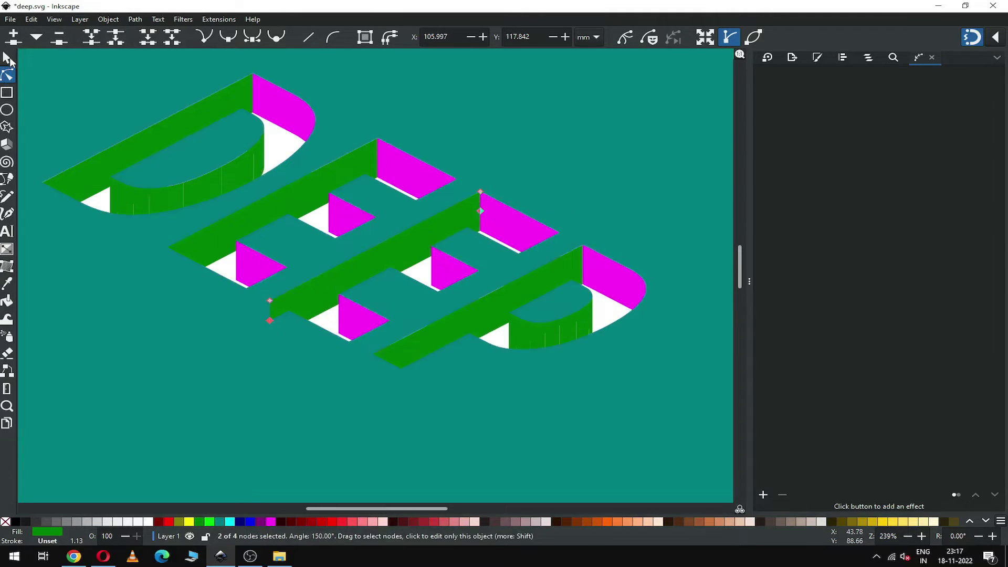
# - Colour the duplicate dark red and subtract it from the magenta faces, giving 47 nodes
pyautogui.click(308, 520)
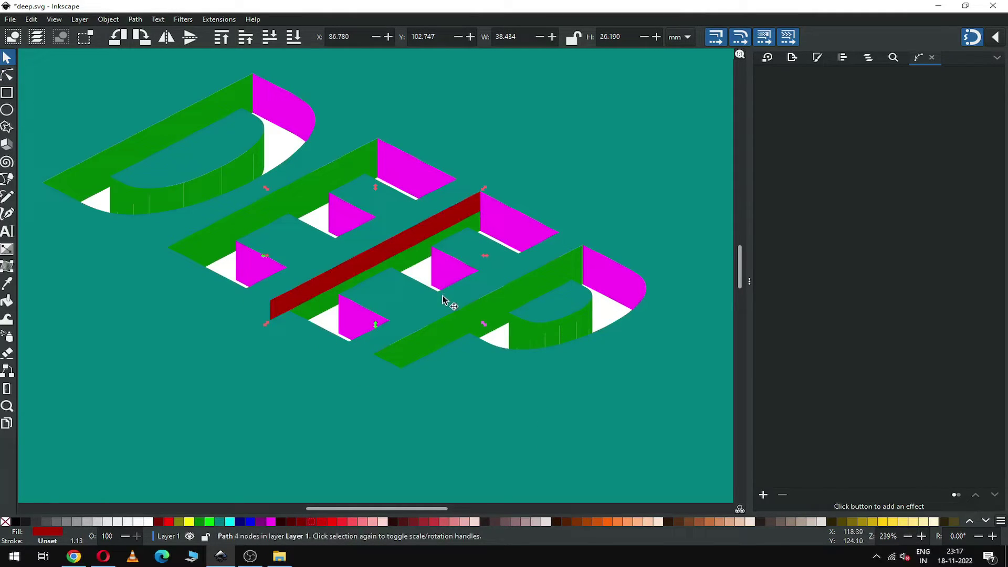
pyautogui.keyDown('shift'); pyautogui.click(244, 262); pyautogui.keyUp('shift')
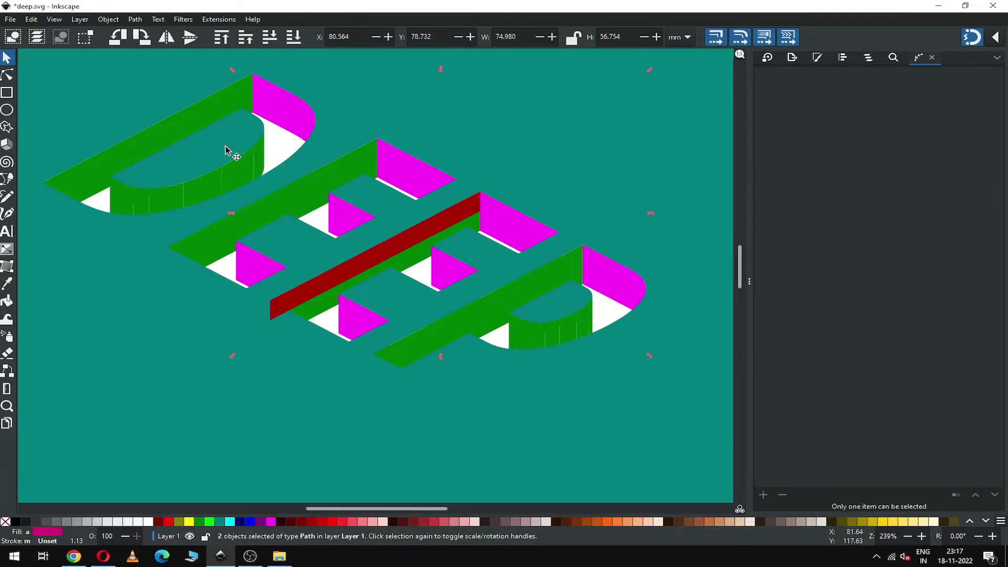
pyautogui.click(136, 19)
pyautogui.click(147, 86)
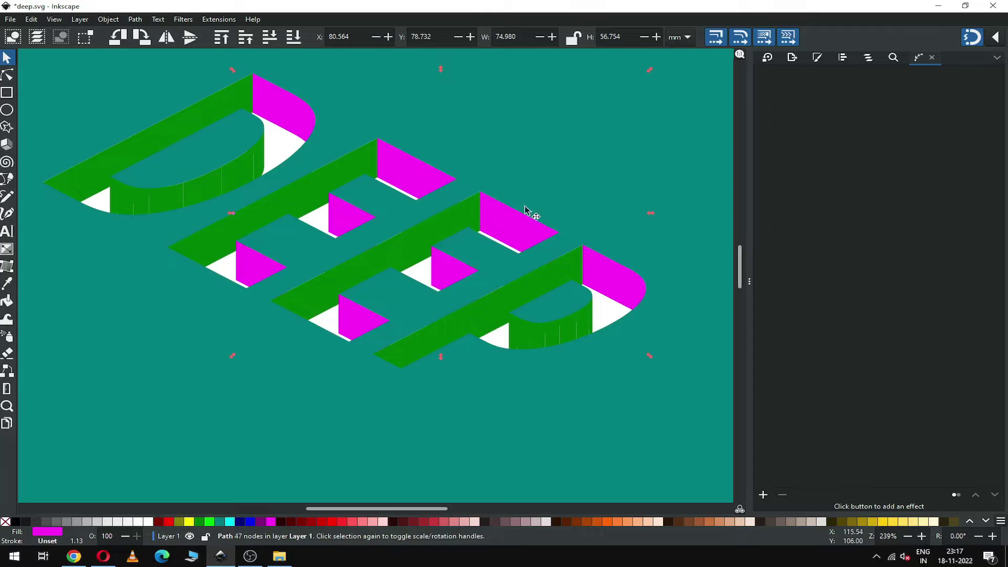
# - Check beneath the teal background, then select every object with the same green fill
pyautogui.click(603, 309)
pyautogui.press('Tab')
pyautogui.press('3')
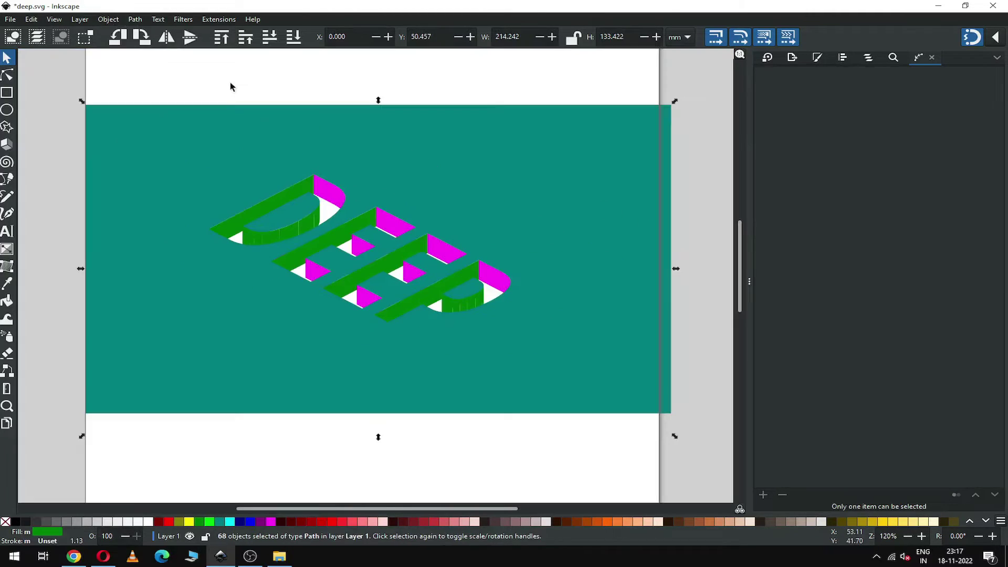
pyautogui.moveTo(489, 131); pyautogui.dragTo(520, 220)
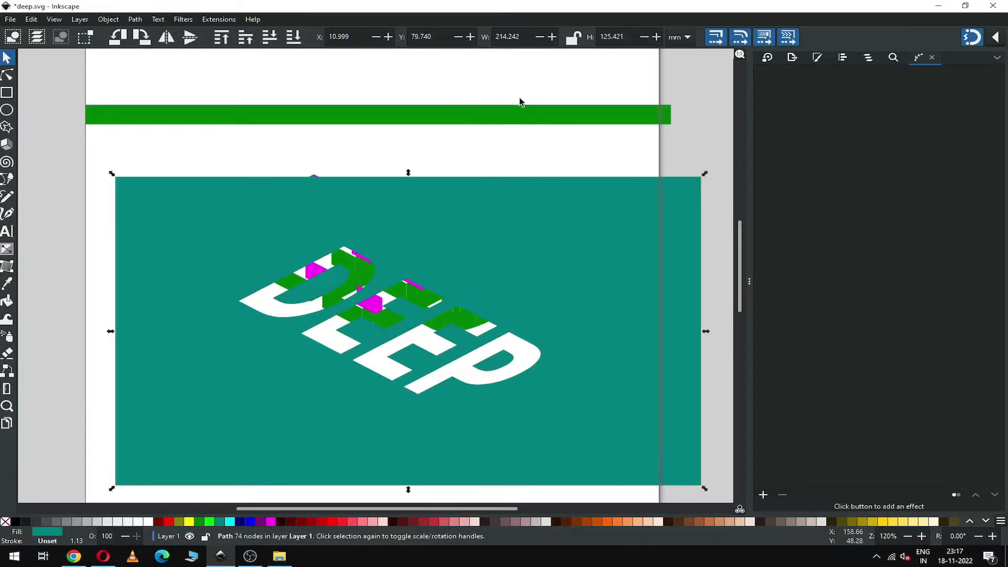
pyautogui.hotkey('ctrl', 'z')
pyautogui.click(168, 79)
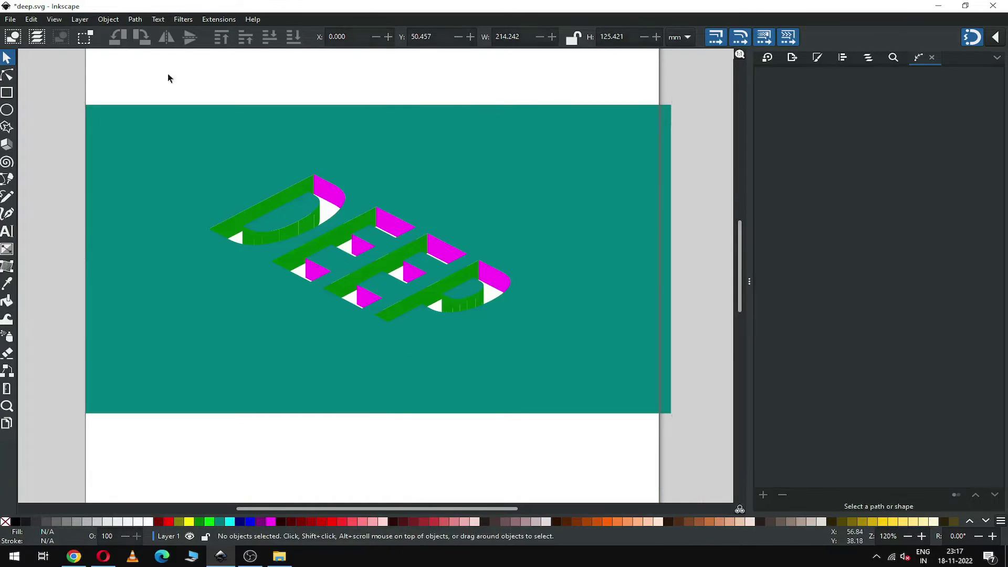
pyautogui.moveTo(60, 79); pyautogui.dragTo(710, 168)
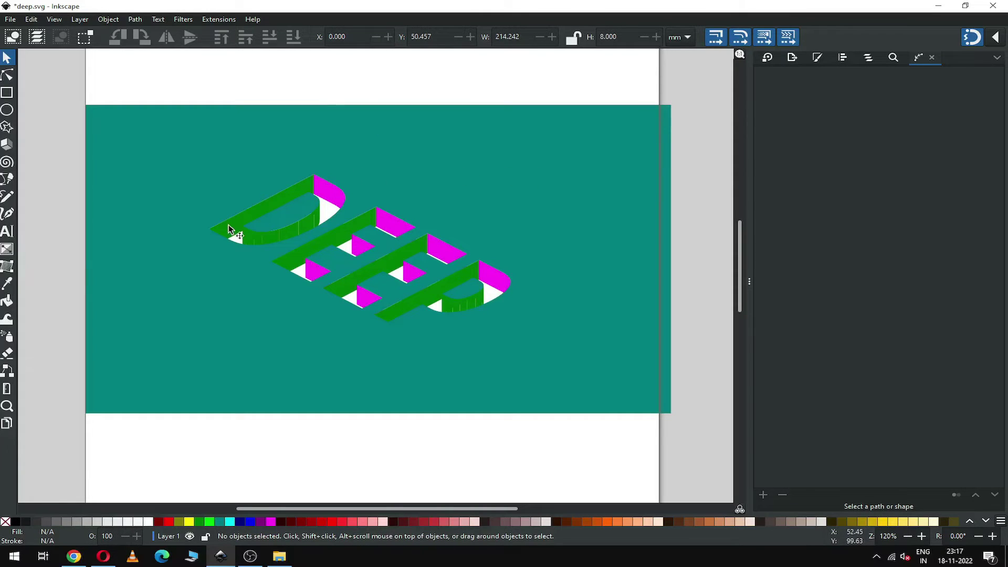
pyautogui.press('Tab')
pyautogui.click(33, 19)
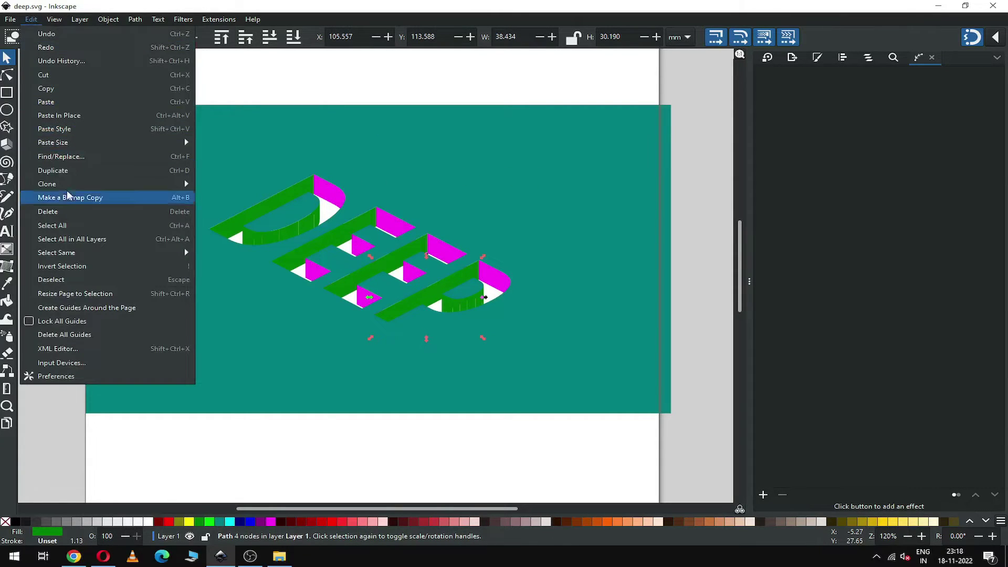
pyautogui.moveTo(129, 254)
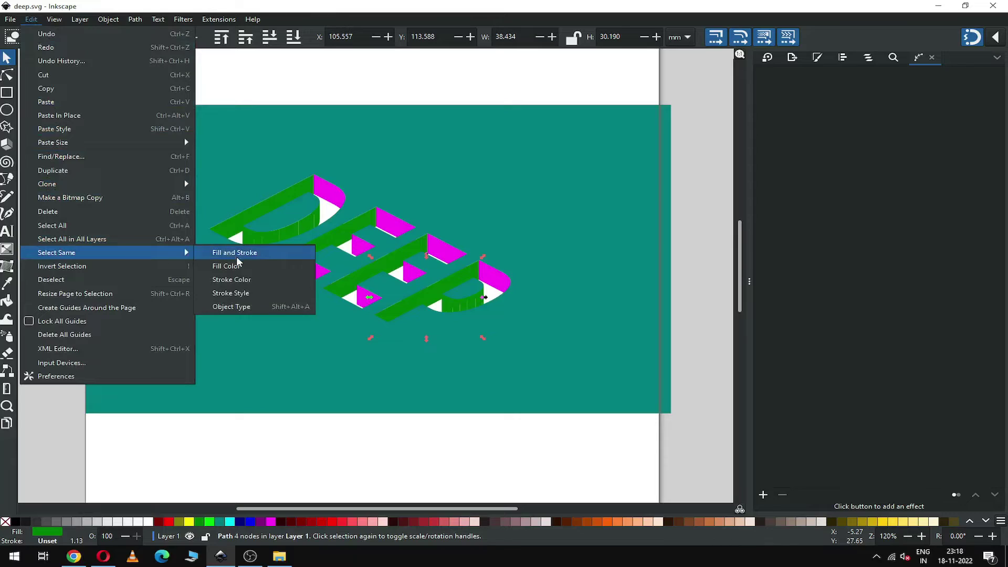
pyautogui.click(233, 267)
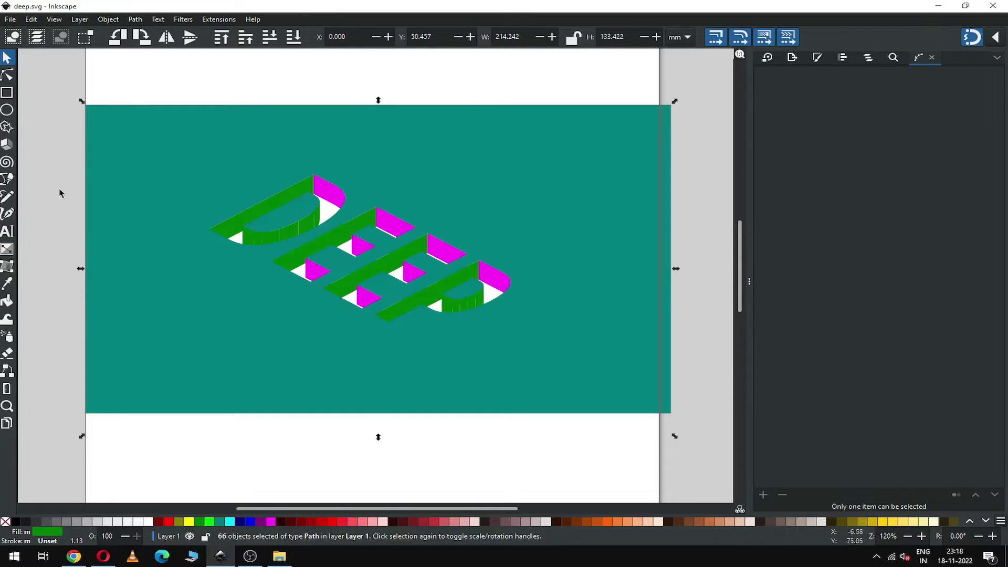
# - Inspect the thin edge paths around the background, nudge the right one, and save
pyautogui.click(56, 212)
pyautogui.moveTo(53, 356); pyautogui.dragTo(685, 446)
pyautogui.moveTo(699, 85); pyautogui.dragTo(563, 451)
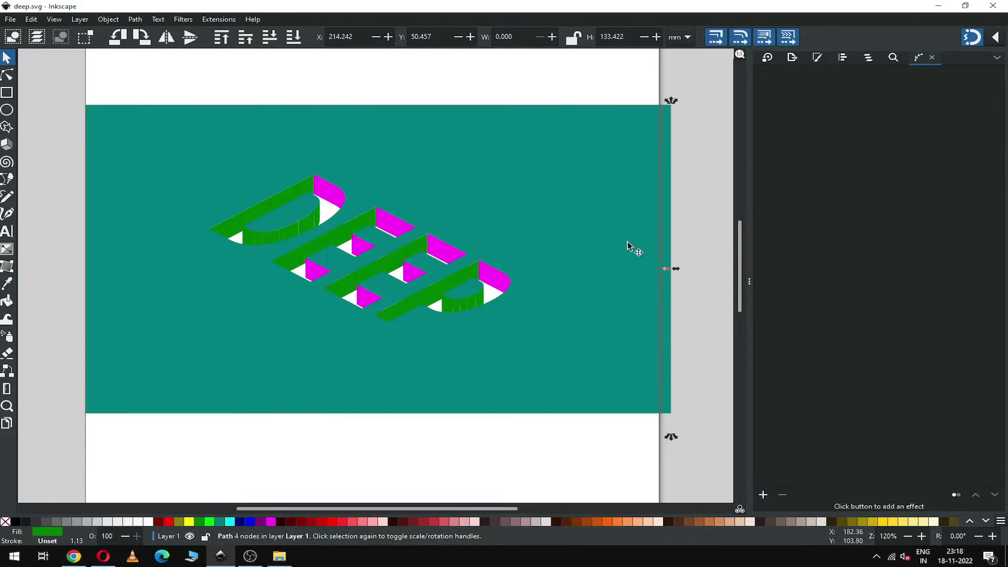
pyautogui.press('Right')
pyautogui.press('Right')
pyautogui.press('Right')
pyautogui.press('Right')
pyautogui.press('Right')
pyautogui.press('Right')
pyautogui.press('Right')
pyautogui.press('Right')
pyautogui.press('Right')
pyautogui.press('Right')
pyautogui.press('Right')
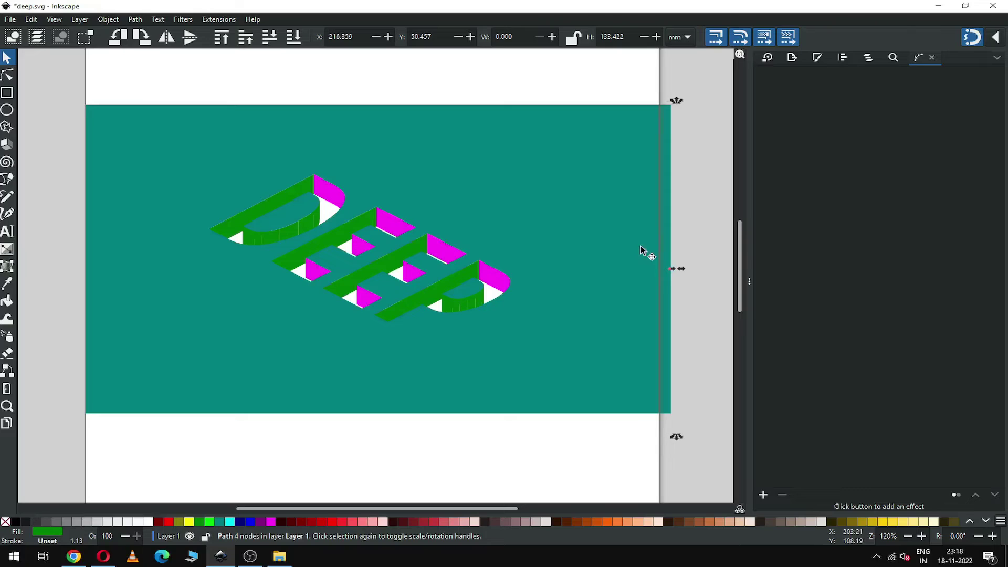
pyautogui.press('Escape')
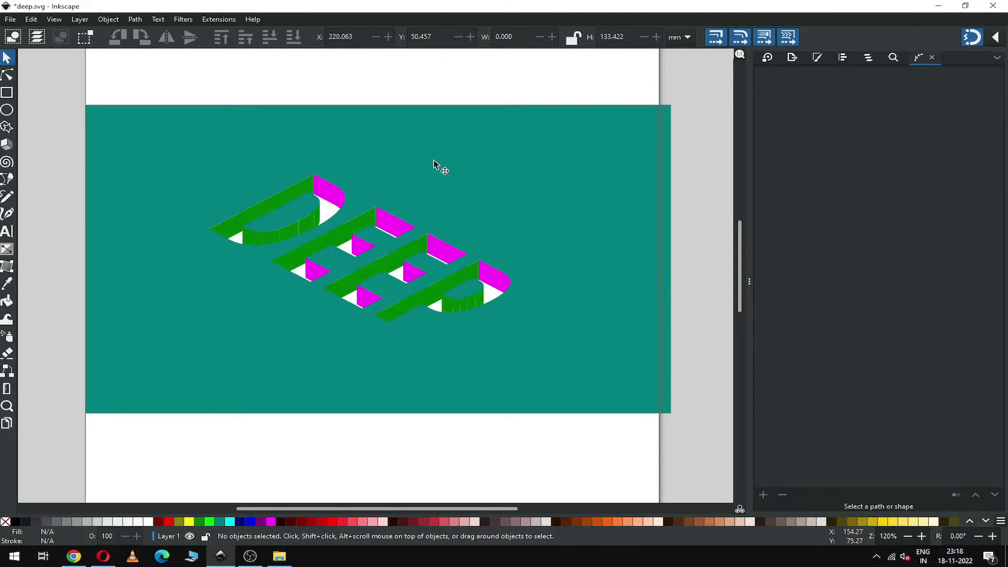
pyautogui.moveTo(62, 83); pyautogui.dragTo(696, 165)
pyautogui.moveTo(96, 272); pyautogui.dragTo(176, 418)
pyautogui.press('Escape')
pyautogui.moveTo(74, 437); pyautogui.dragTo(696, 355)
pyautogui.hotkey('ctrl', 's')
# - Union all same-fill green faces into one 104-node path and save deep.svg
pyautogui.click(436, 303)
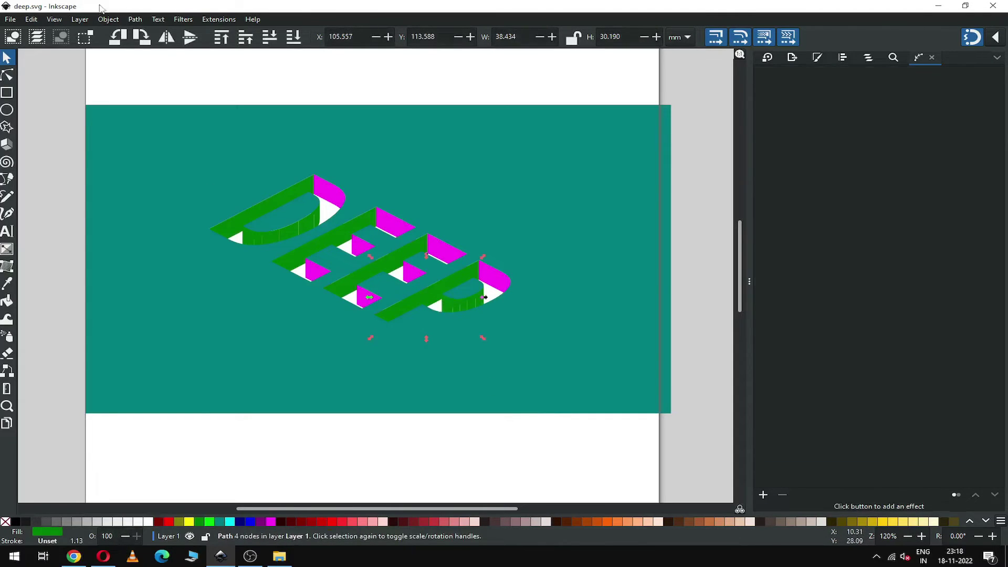
pyautogui.click(31, 19)
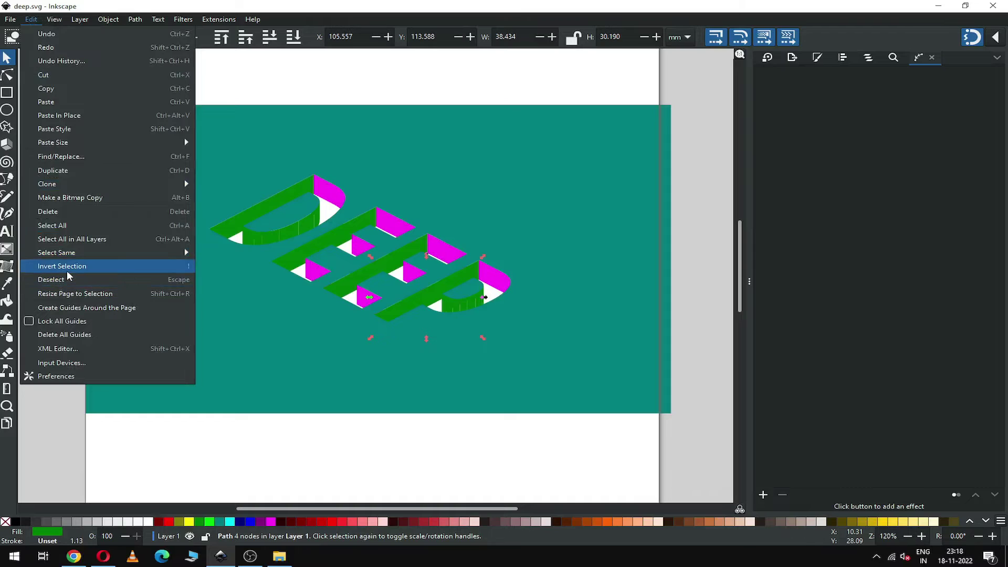
pyautogui.moveTo(76, 252)
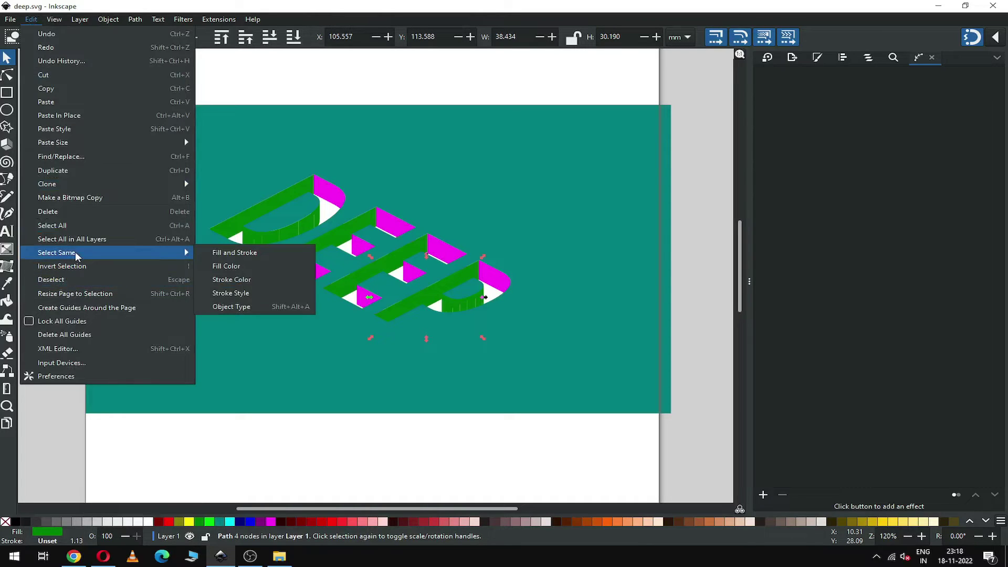
pyautogui.click(223, 267)
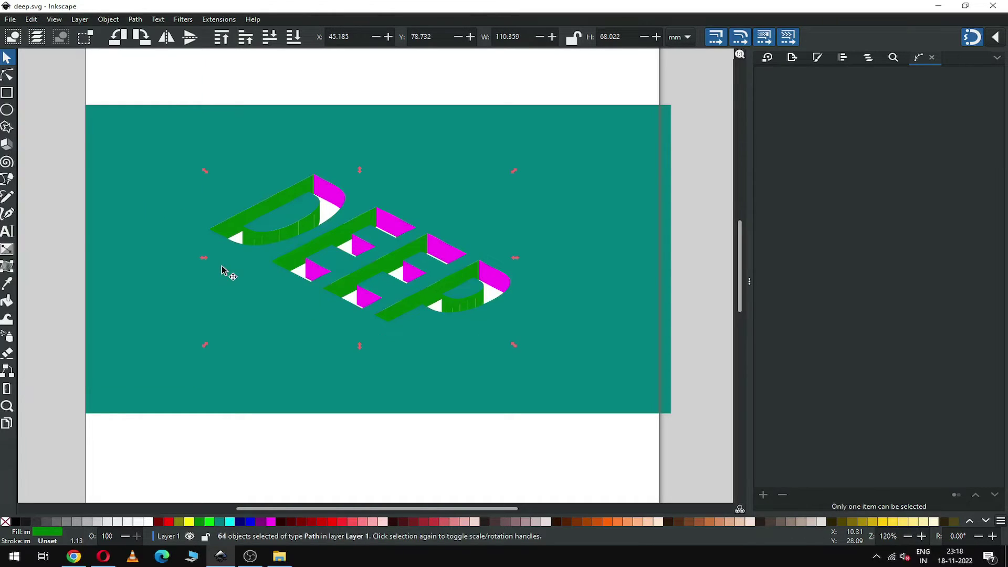
pyautogui.click(135, 19)
pyautogui.click(145, 80)
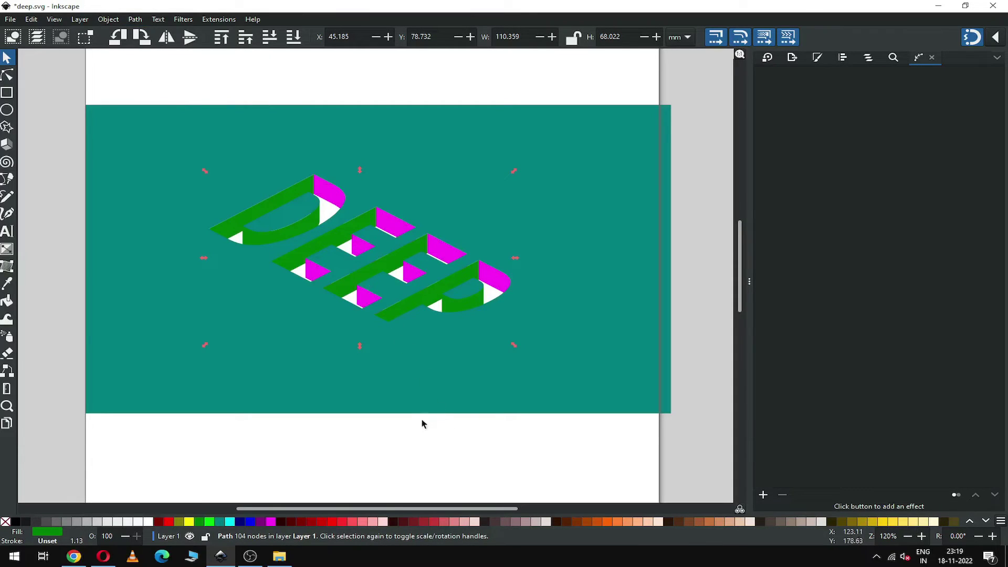
pyautogui.click(423, 435)
pyautogui.hotkey('ctrl', 's')
pyautogui.hotkey('ctrl', 's')
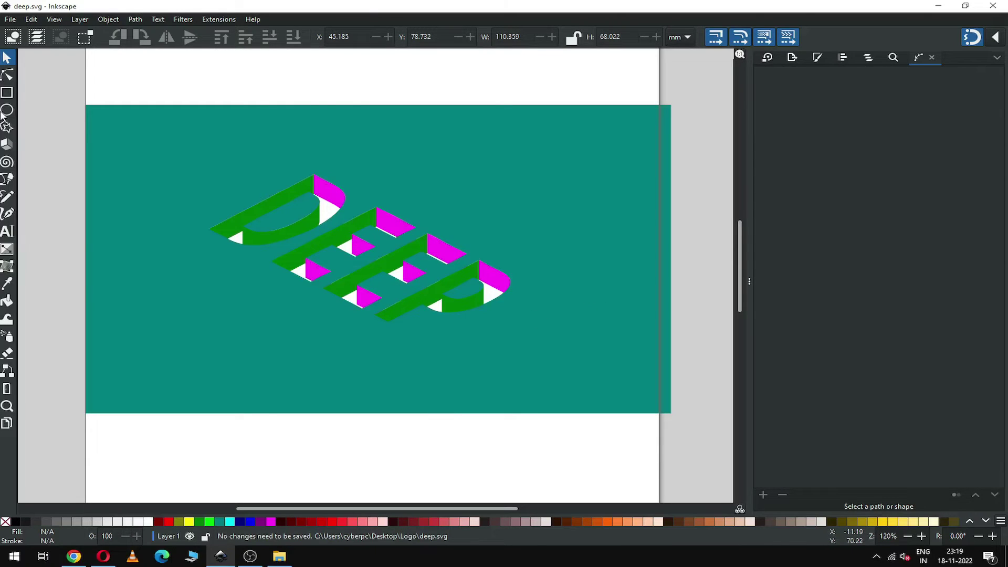
# - Draw a dark red rectangle over the DEEP lettering and lower it to the bottom
pyautogui.click(7, 92)
pyautogui.moveTo(165, 149); pyautogui.dragTo(567, 360)
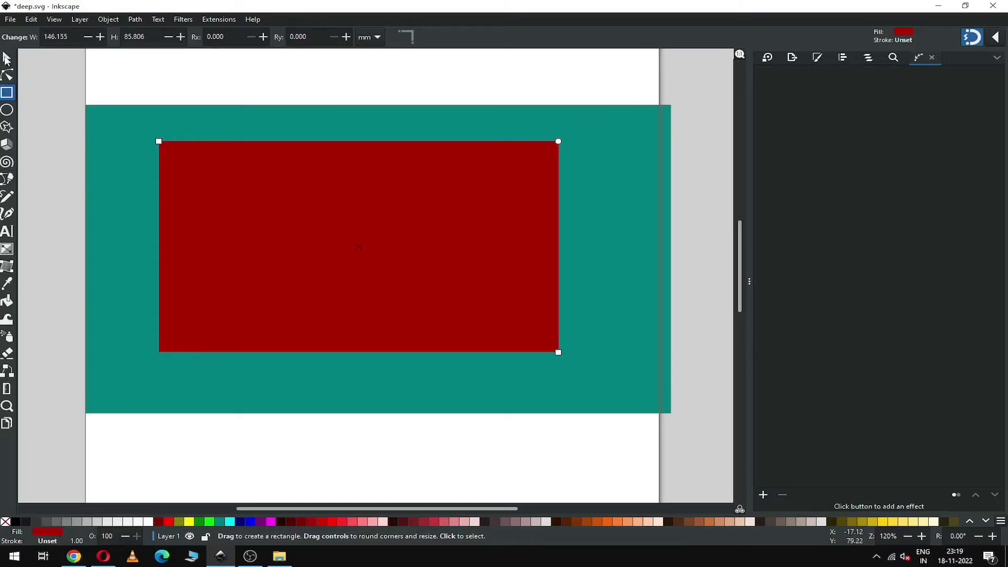
pyautogui.click(7, 59)
pyautogui.click(107, 19)
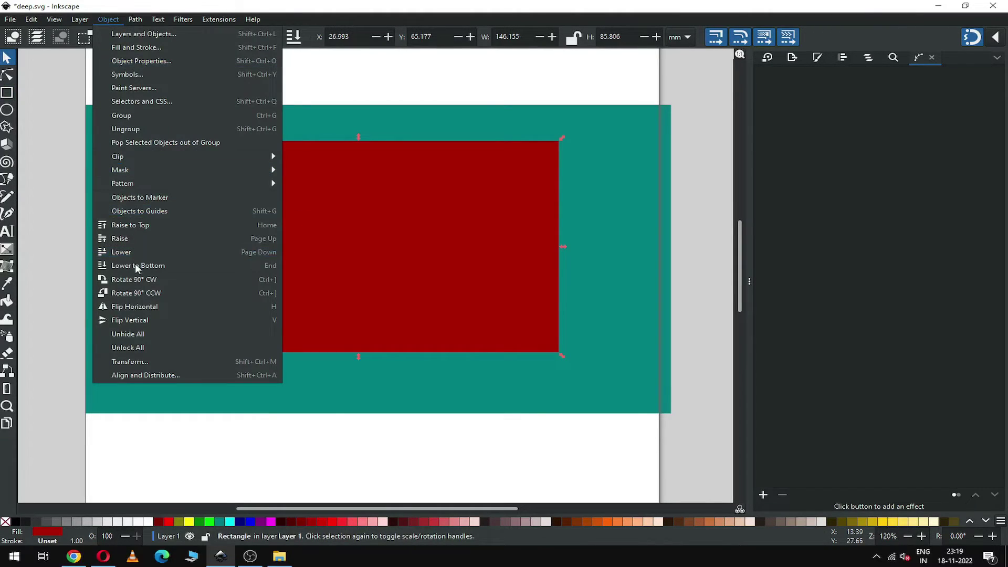
pyautogui.click(150, 266)
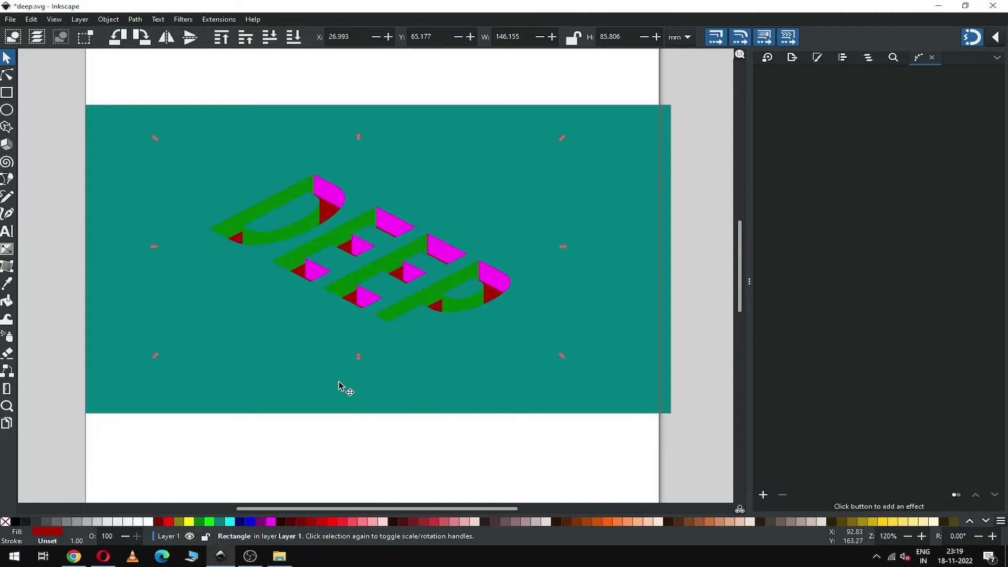
pyautogui.click(424, 450)
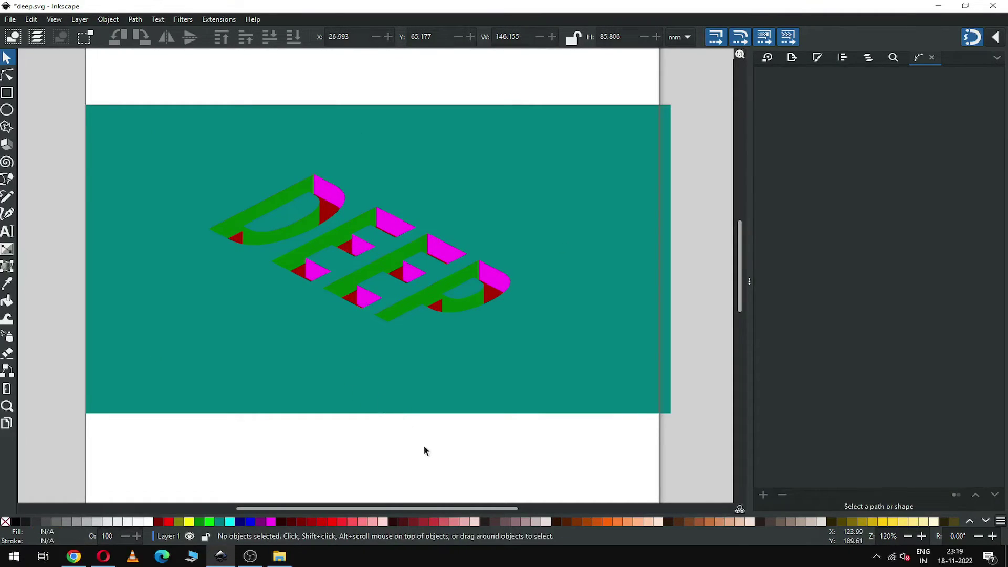
# - Move the olive, gold and yellow swatches just below the teal artwork and select the yellow one
pyautogui.press('-')
pyautogui.press('-')
pyautogui.press('-')
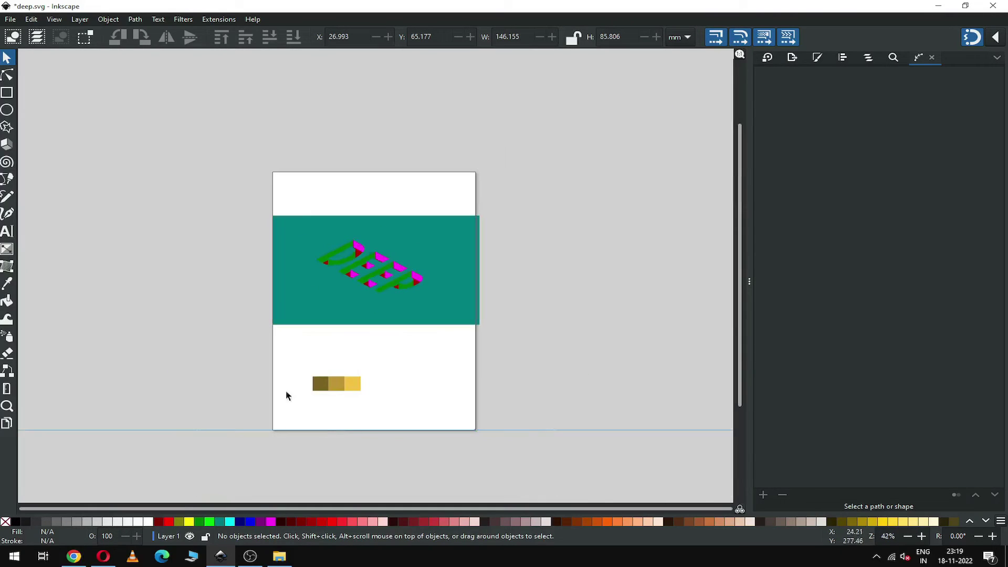
pyautogui.moveTo(266, 368); pyautogui.dragTo(421, 347)
pyautogui.press('z')
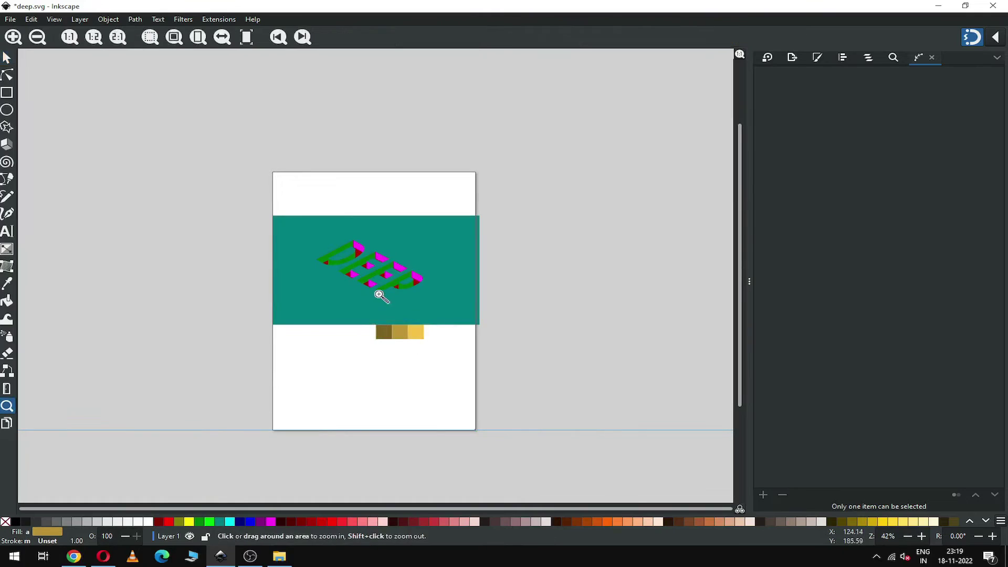
pyautogui.moveTo(267, 202); pyautogui.dragTo(519, 376)
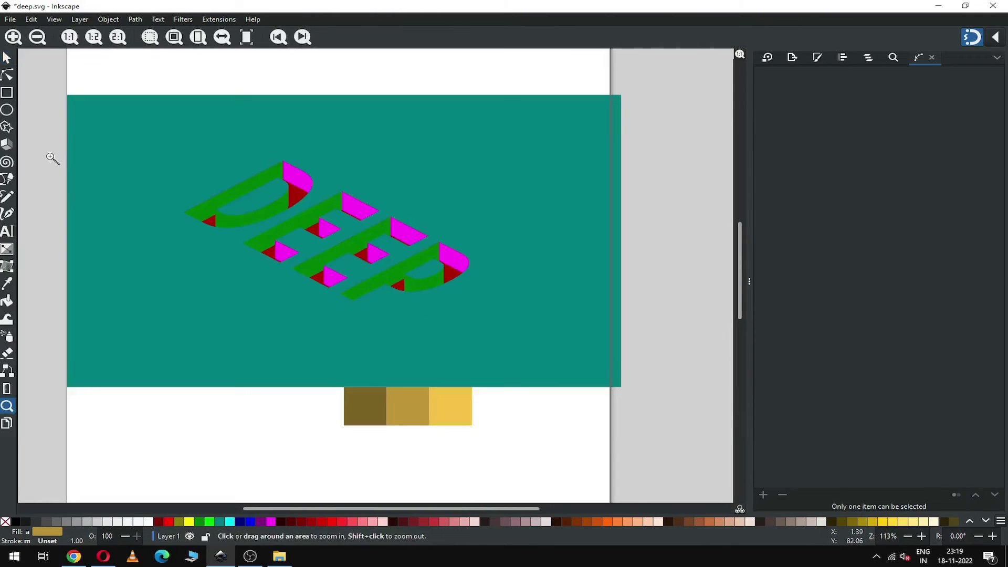
pyautogui.press('s')
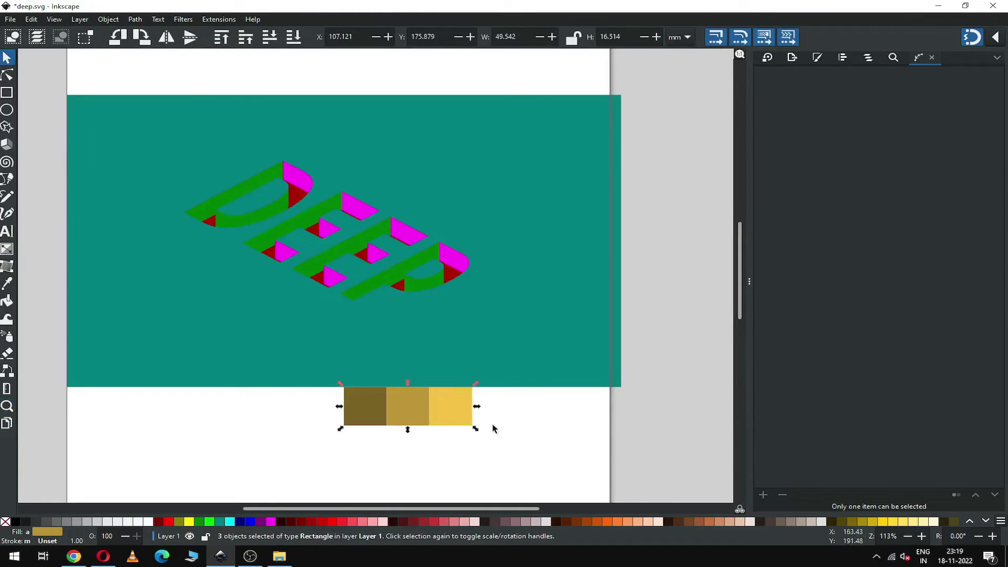
pyautogui.click(469, 415)
pyautogui.press('z')
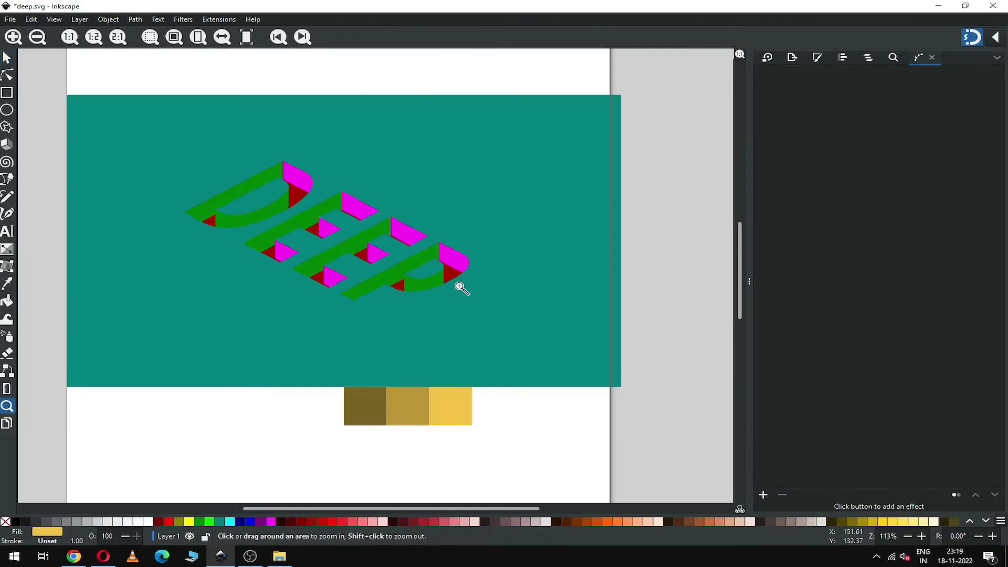
pyautogui.moveTo(451, 331); pyautogui.dragTo(562, 462)
pyautogui.click(7, 59)
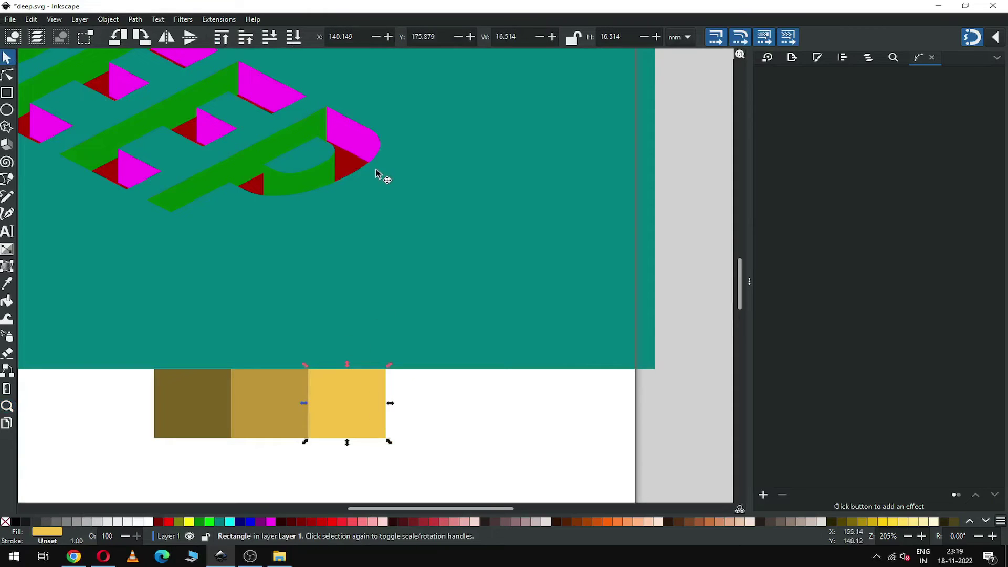
# - Recolour the red inner faces to the light gold f4c141ff and save the drawing
pyautogui.click(817, 58)
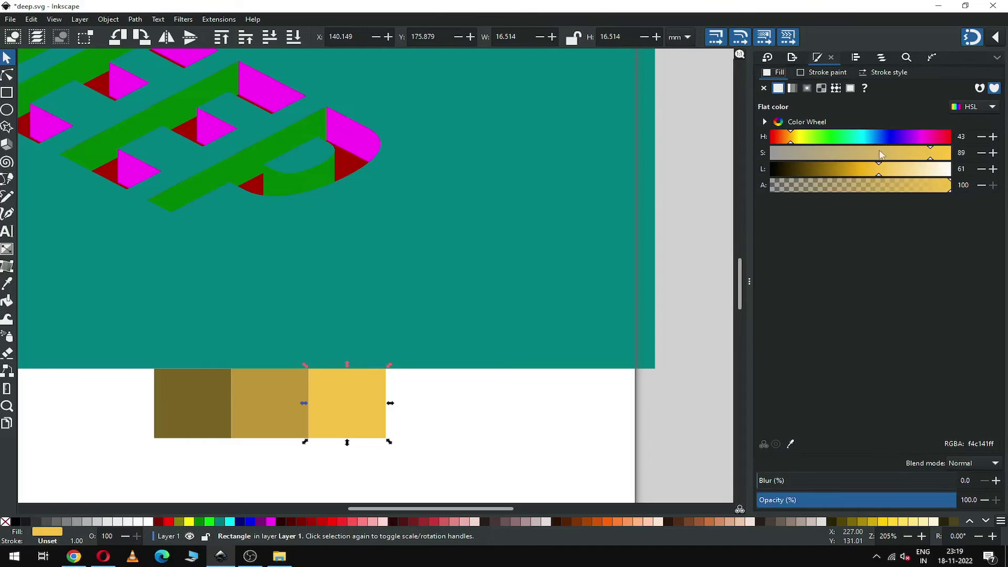
pyautogui.doubleClick(985, 444)
pyautogui.hotkey('ctrl', 'c')
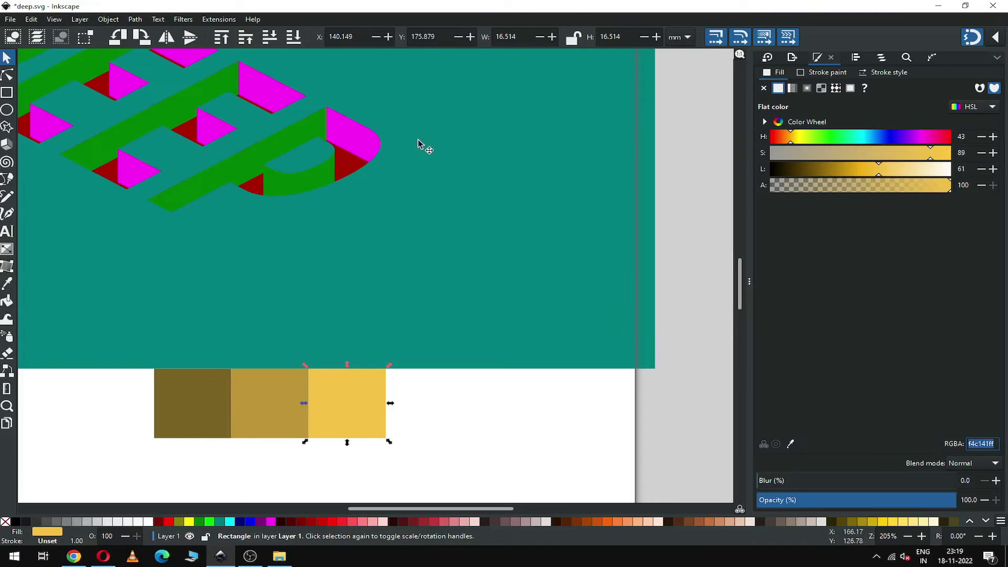
pyautogui.click(347, 166)
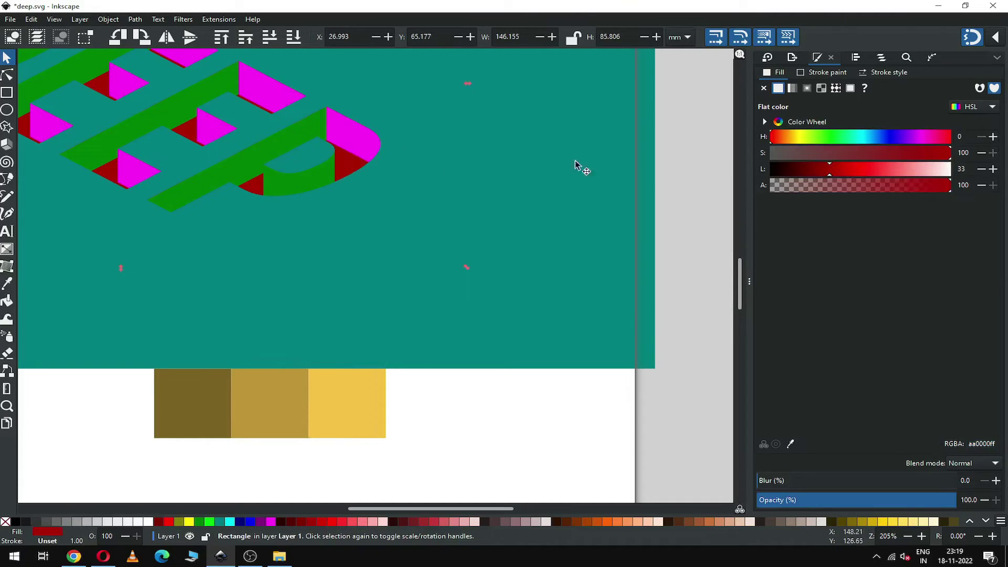
pyautogui.doubleClick(984, 443)
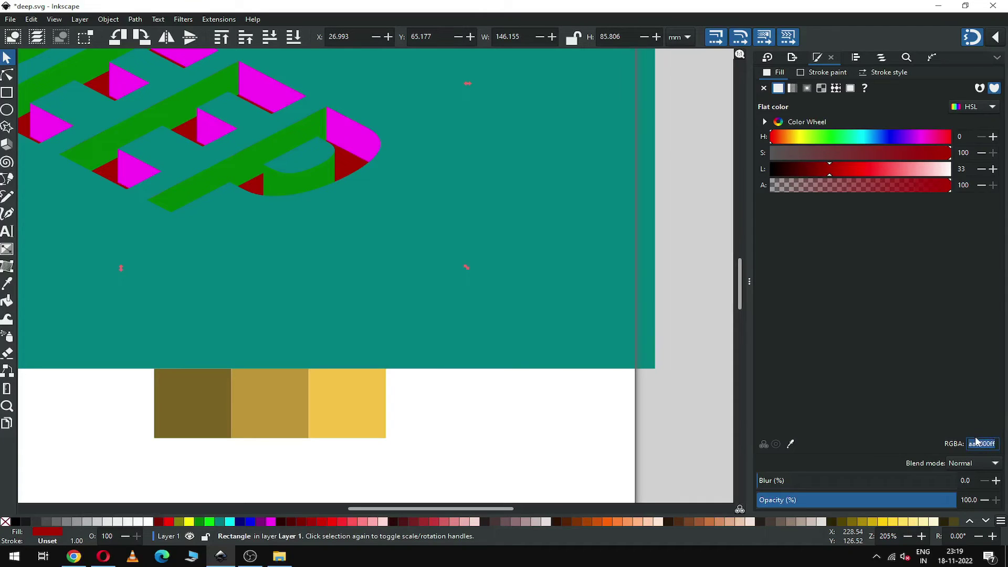
pyautogui.write('f4c143ff')
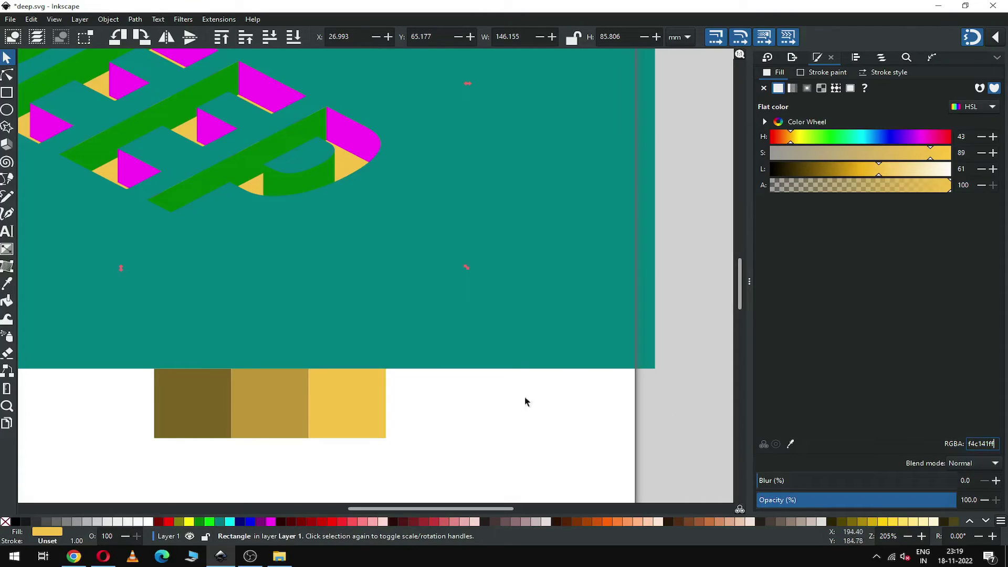
pyautogui.click(529, 406)
pyautogui.hotkey('ctrl', 's')
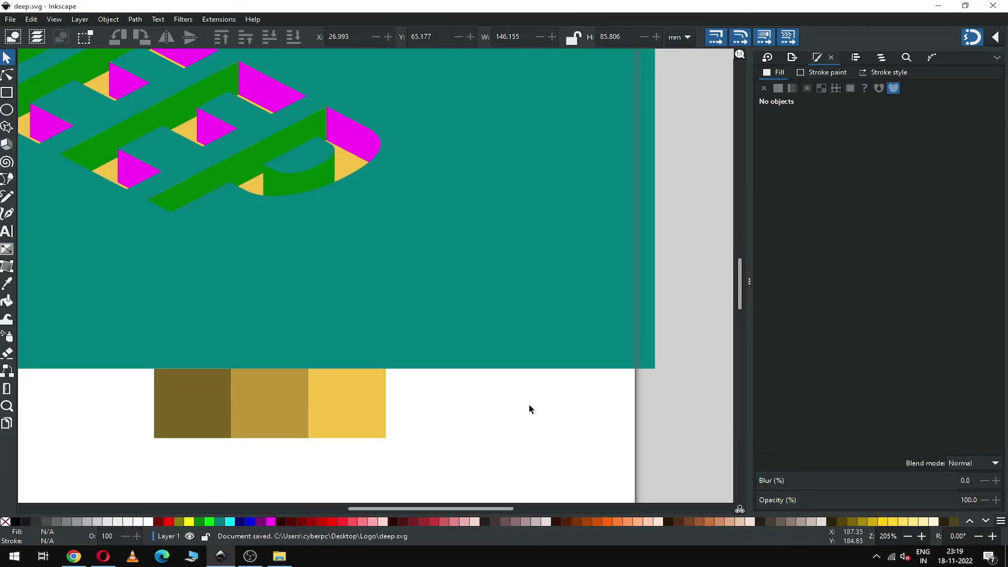
# - Change the teal background fill to the same light gold f4c141ff and save again
pyautogui.click(460, 342)
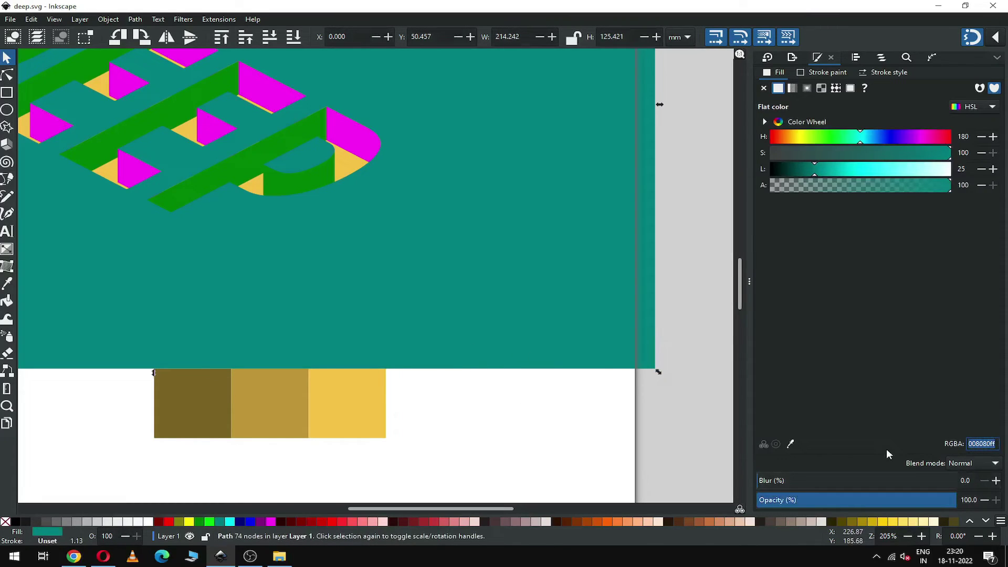
pyautogui.hotkey('ctrl', 'v')
pyautogui.press('Return')
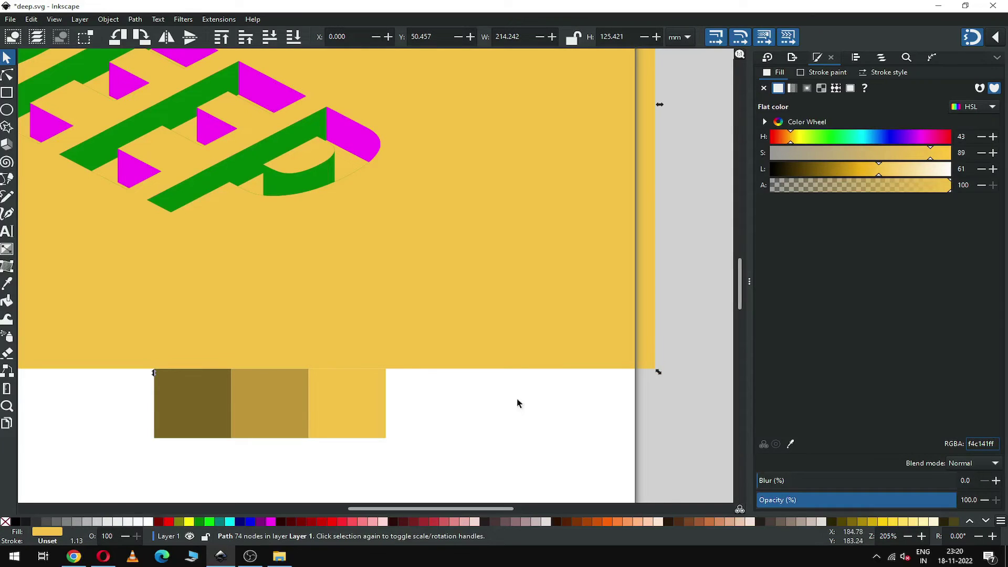
pyautogui.click(517, 403)
pyautogui.hotkey('ctrl', 's')
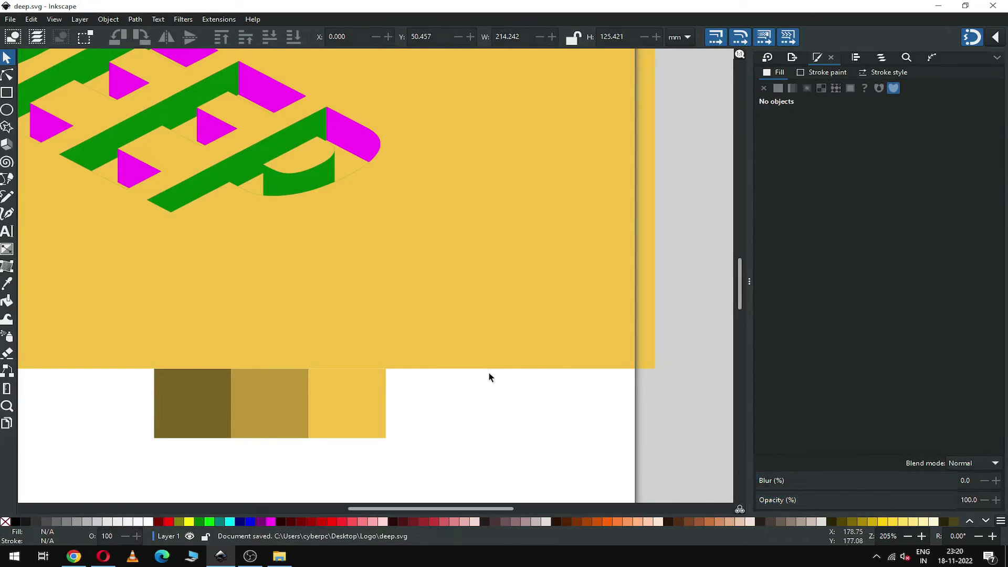
# - Give the green side faces of DEEP the mid gold swatch colour
pyautogui.click(273, 397)
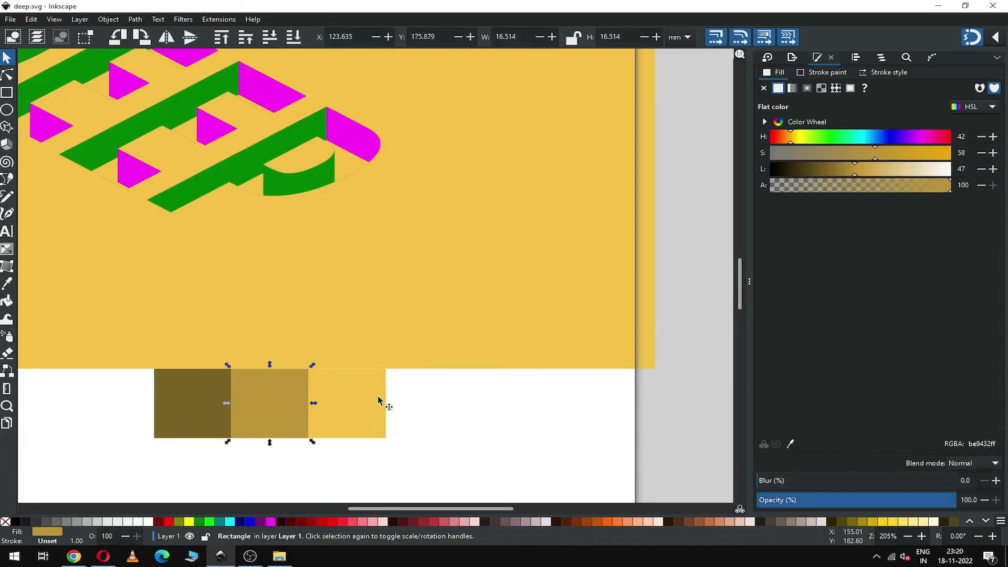
pyautogui.tripleClick(986, 443)
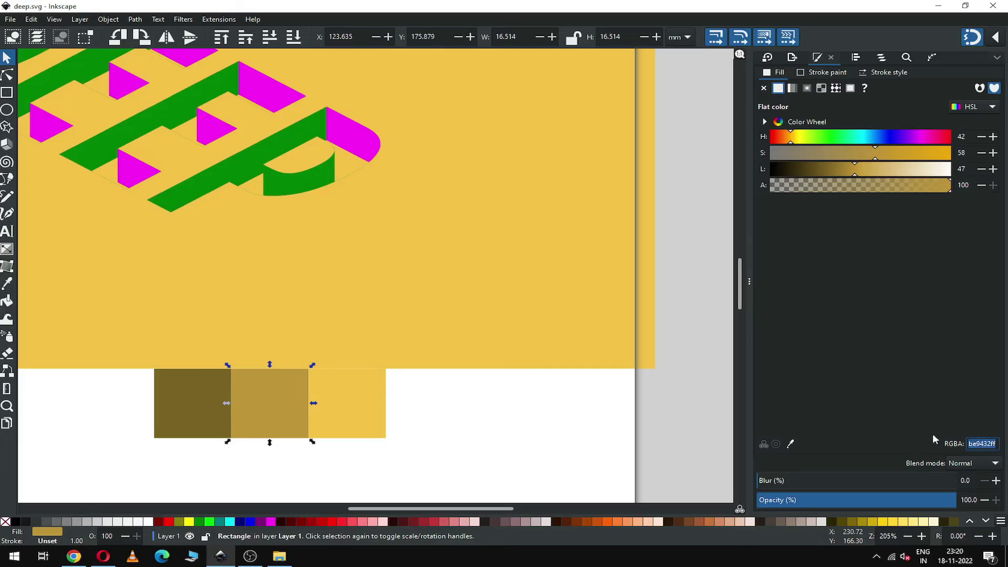
pyautogui.click(504, 421)
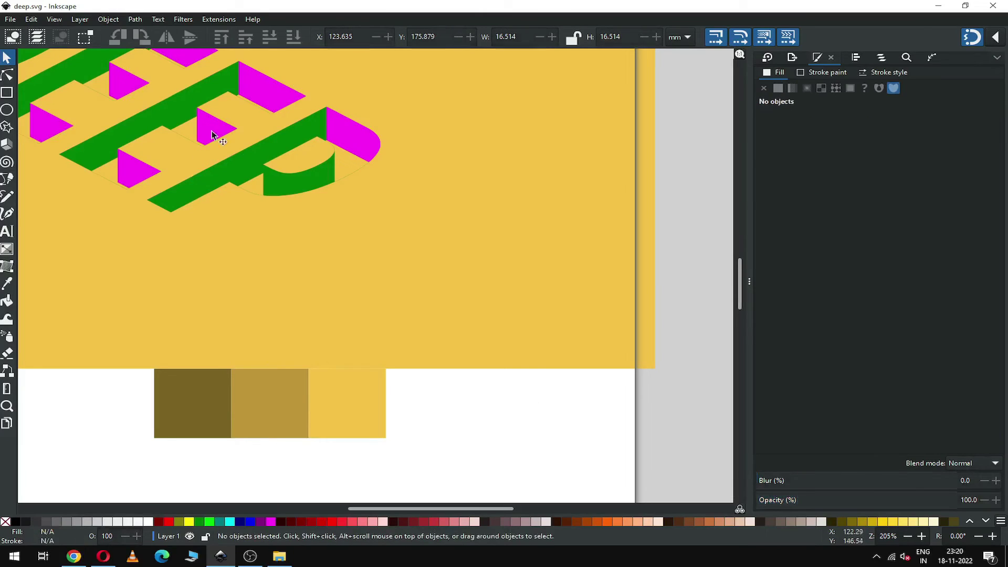
pyautogui.click(237, 170)
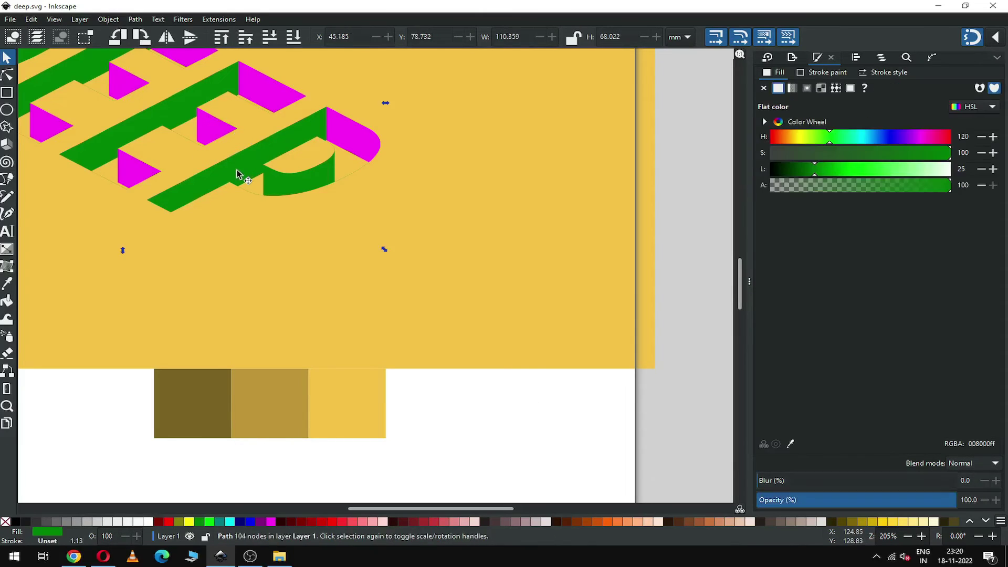
pyautogui.tripleClick(984, 443)
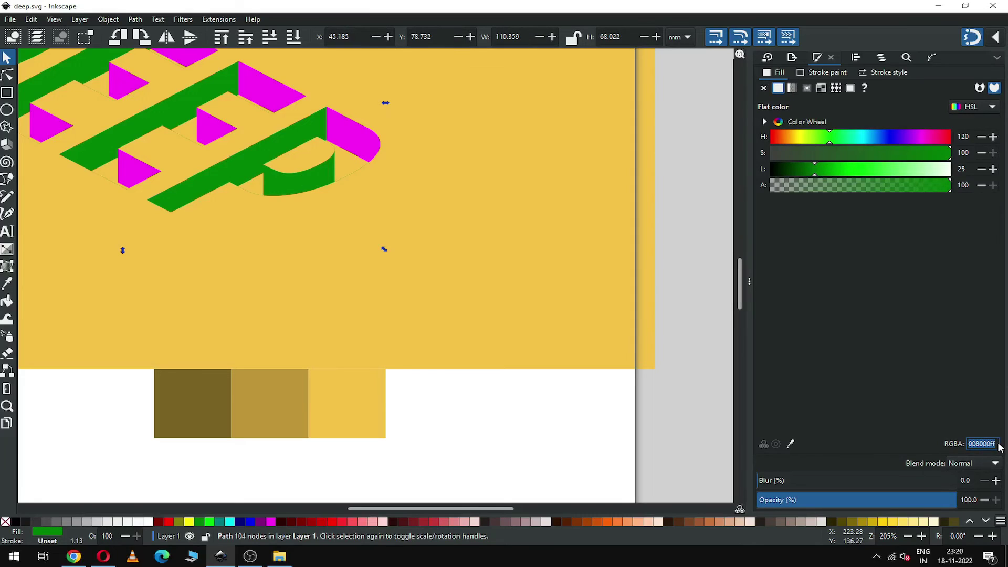
pyautogui.hotkey('ctrl', 'v')
pyautogui.press('Return')
pyautogui.click(491, 407)
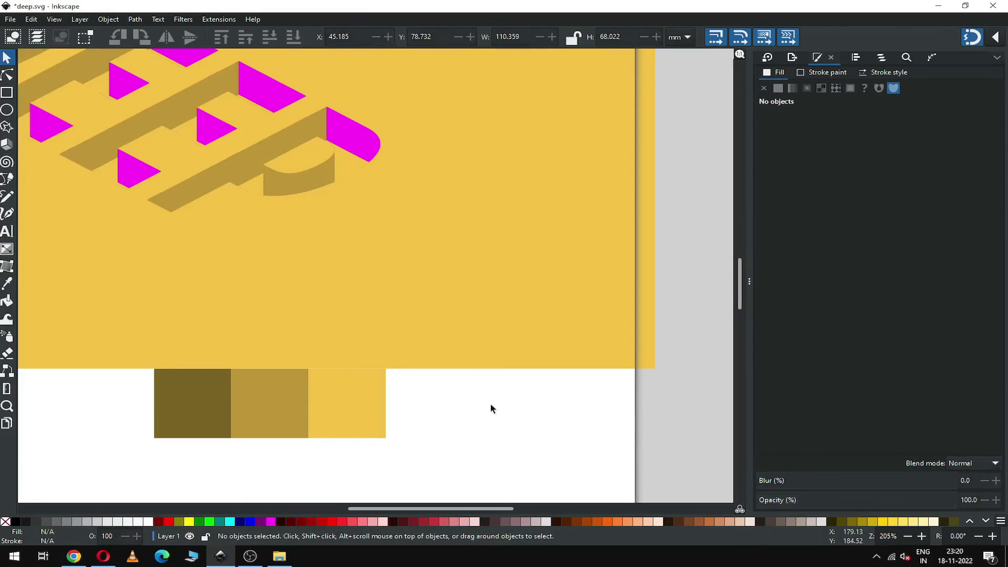
# - Recolour the magenta faces with the dark brown-gold 7a6222ff swatch colour
pyautogui.click(348, 138)
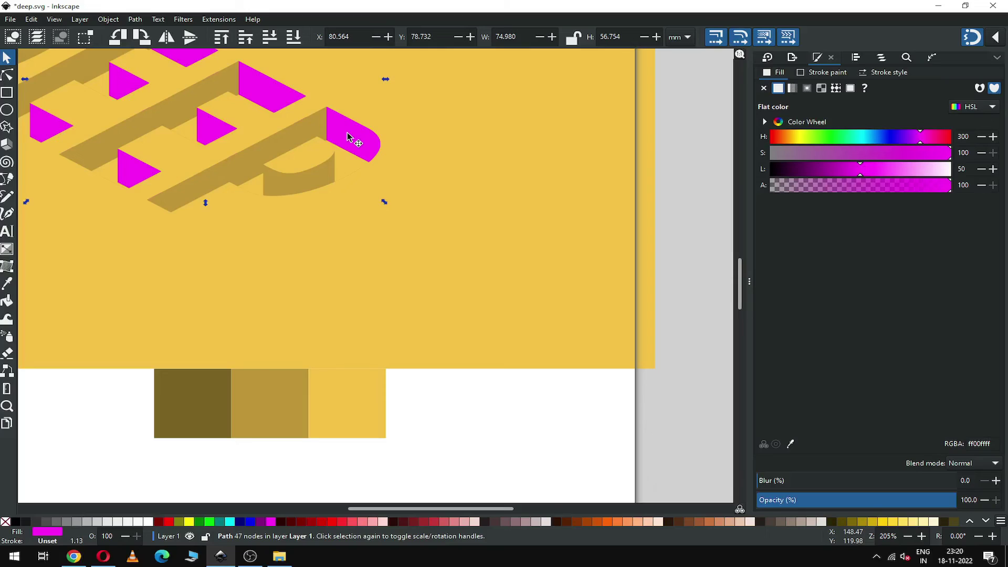
pyautogui.click(177, 407)
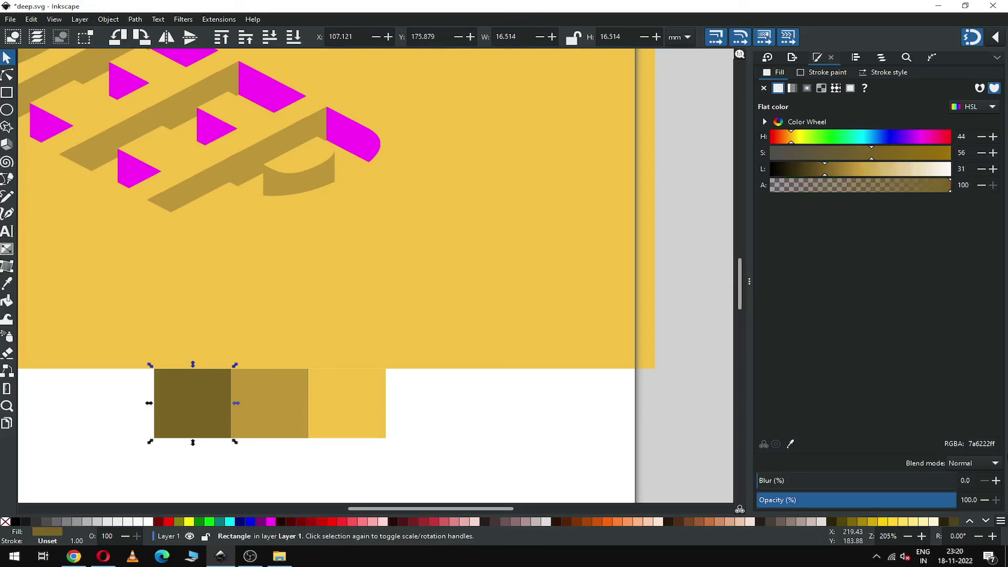
pyautogui.doubleClick(981, 444)
pyautogui.hotkey('ctrl', 'c')
pyautogui.click(361, 142)
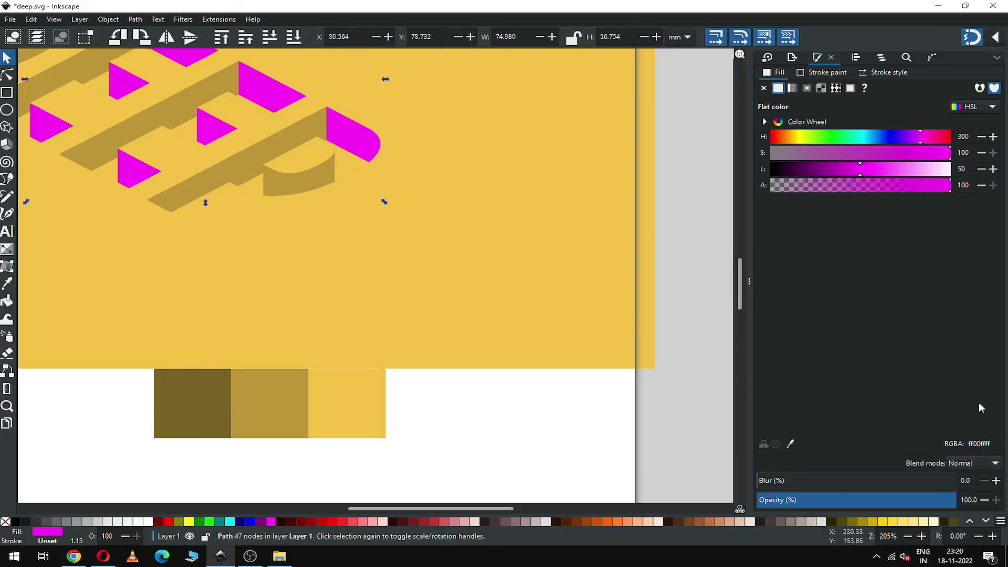
pyautogui.doubleClick(979, 444)
pyautogui.hotkey('ctrl', 'v')
pyautogui.press('Return')
pyautogui.click(525, 414)
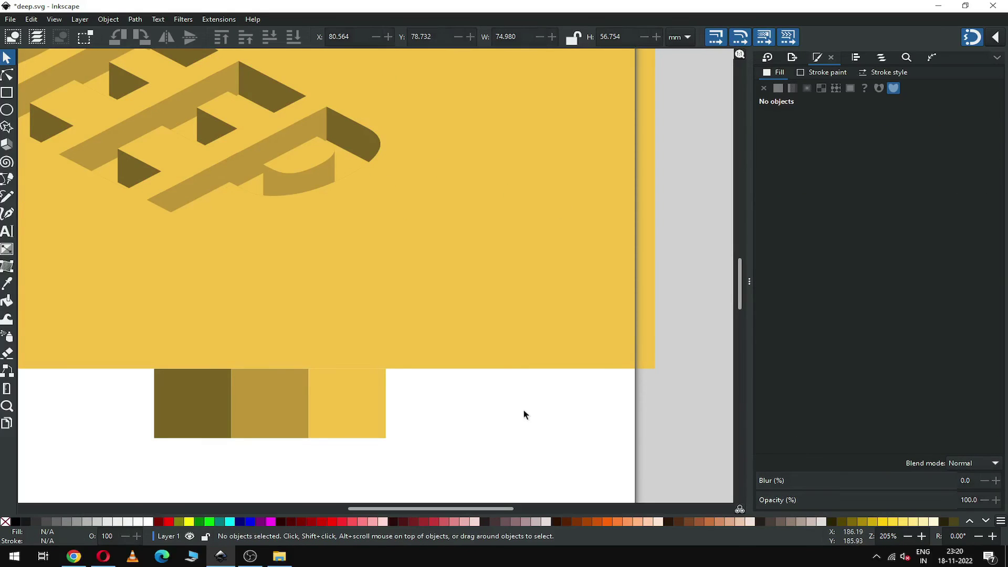
pyautogui.press('-')
pyautogui.moveTo(453, 505); pyautogui.dragTo(417, 388)
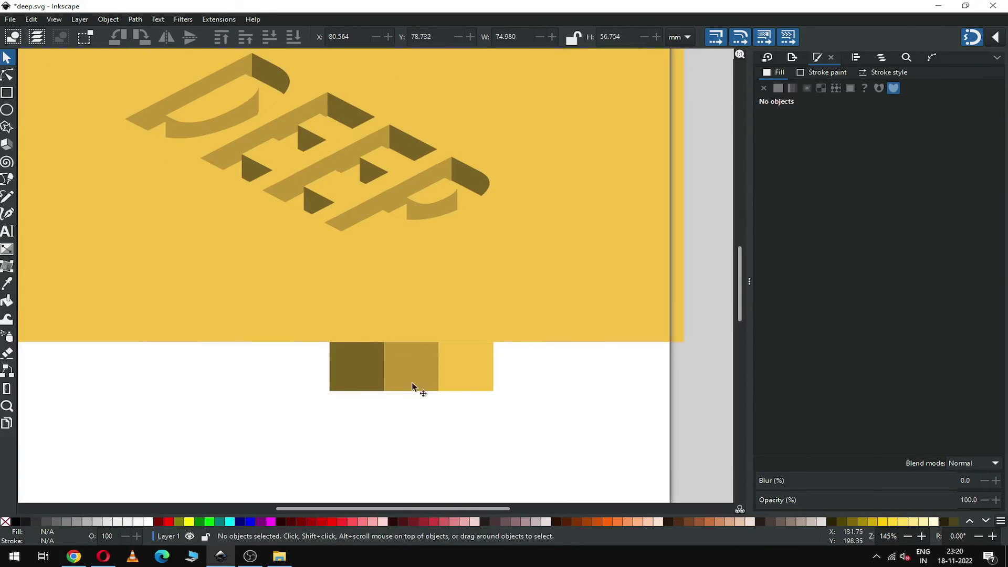
# - Try lightening the yellow background, then revert it to its original colour
pyautogui.click(620, 273)
pyautogui.moveTo(887, 175); pyautogui.dragTo(902, 172)
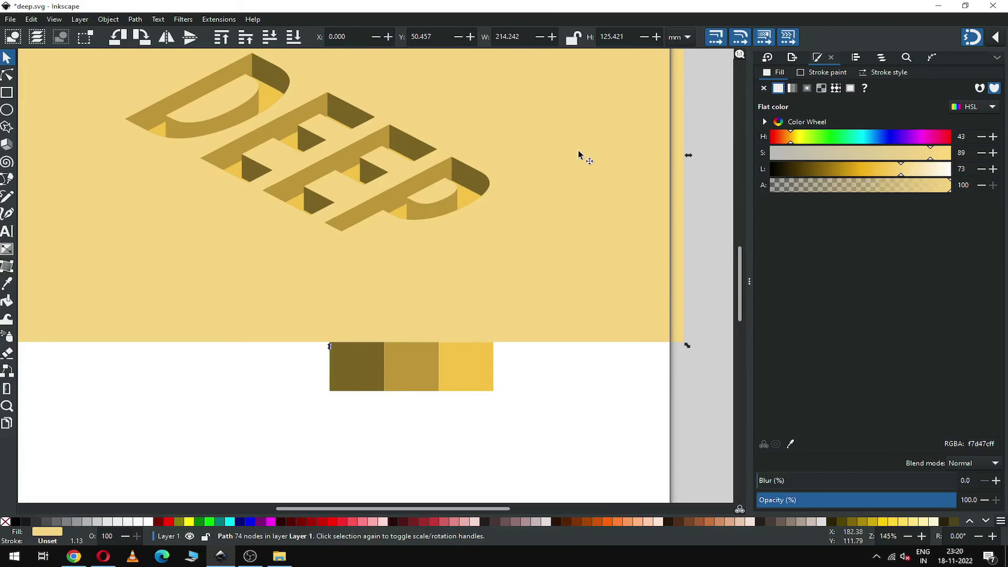
pyautogui.click(904, 168)
pyautogui.press('Escape')
pyautogui.scroll(3, 658, 229)
pyautogui.hotkey('ctrl', 'z')
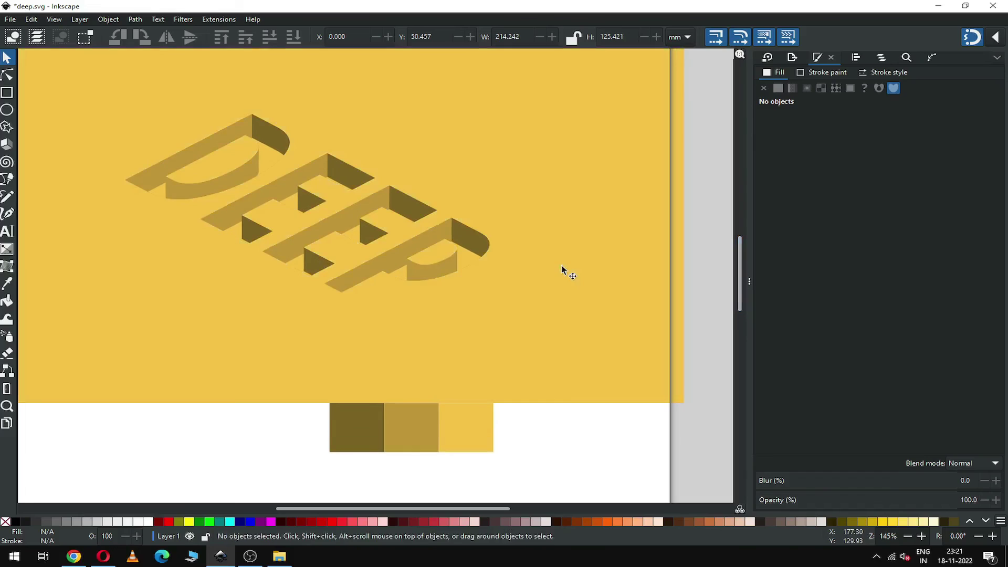
# - Shade the pale inner faces inside the letters a soft tan gold, d2a943ff
pyautogui.press('z')
pyautogui.moveTo(113, 142); pyautogui.dragTo(549, 344)
pyautogui.press('s')
pyautogui.click(280, 143)
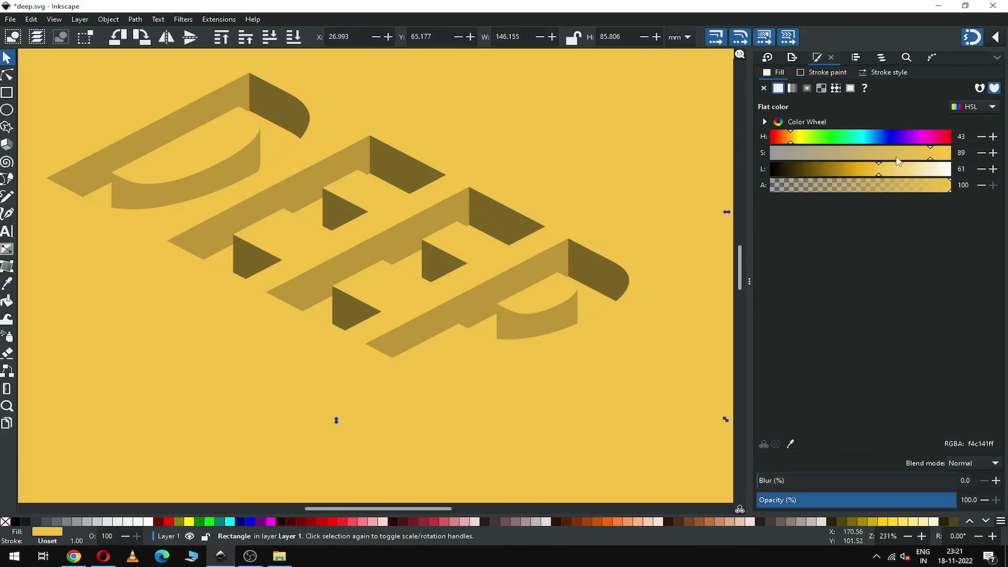
pyautogui.moveTo(905, 155); pyautogui.dragTo(807, 171)
pyautogui.click(834, 168)
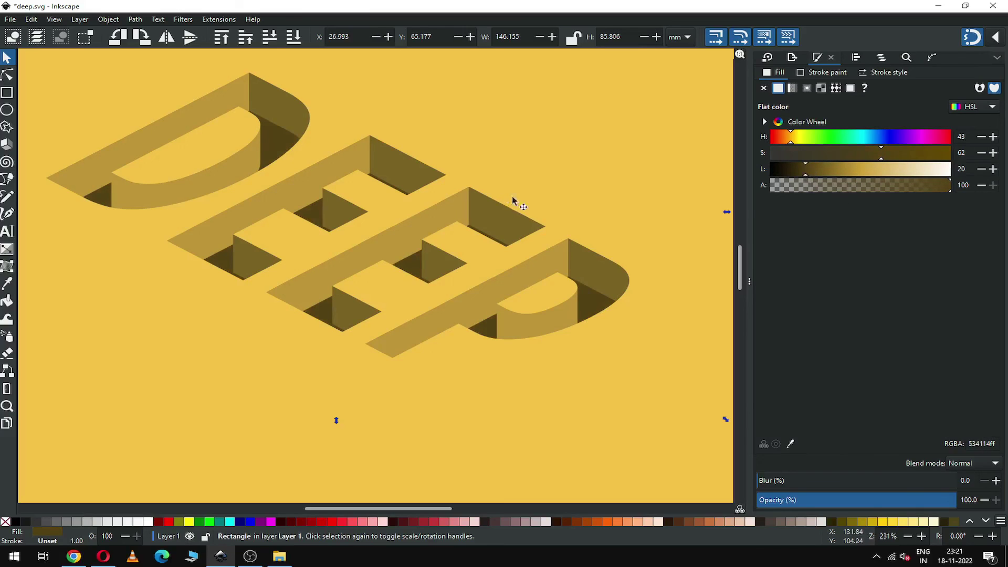
pyautogui.press('-')
pyautogui.press('-')
pyautogui.press('-')
pyautogui.hotkey('ctrl', 'z')
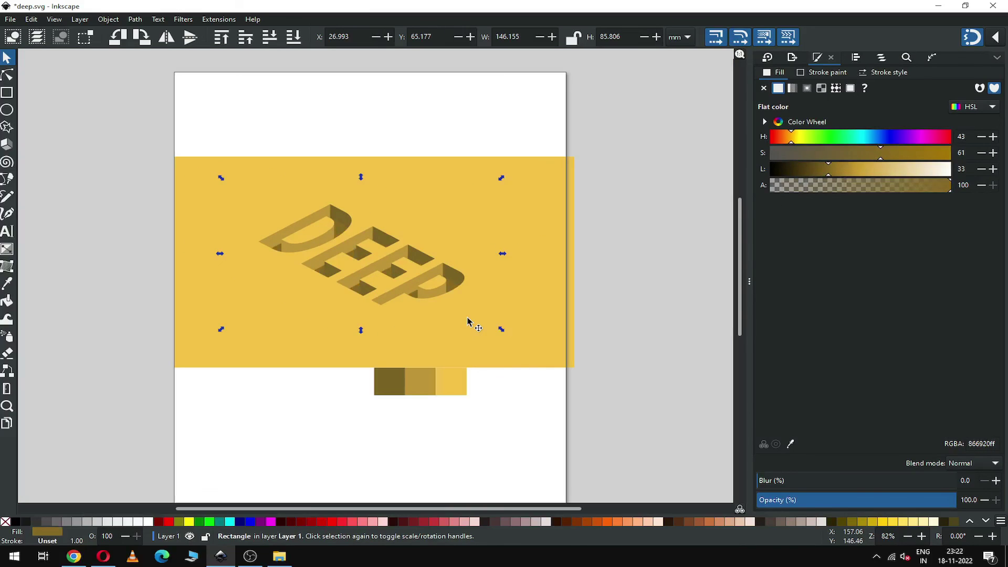
pyautogui.press('z')
pyautogui.click(402, 300)
pyautogui.press('s')
pyautogui.moveTo(868, 169); pyautogui.dragTo(896, 176)
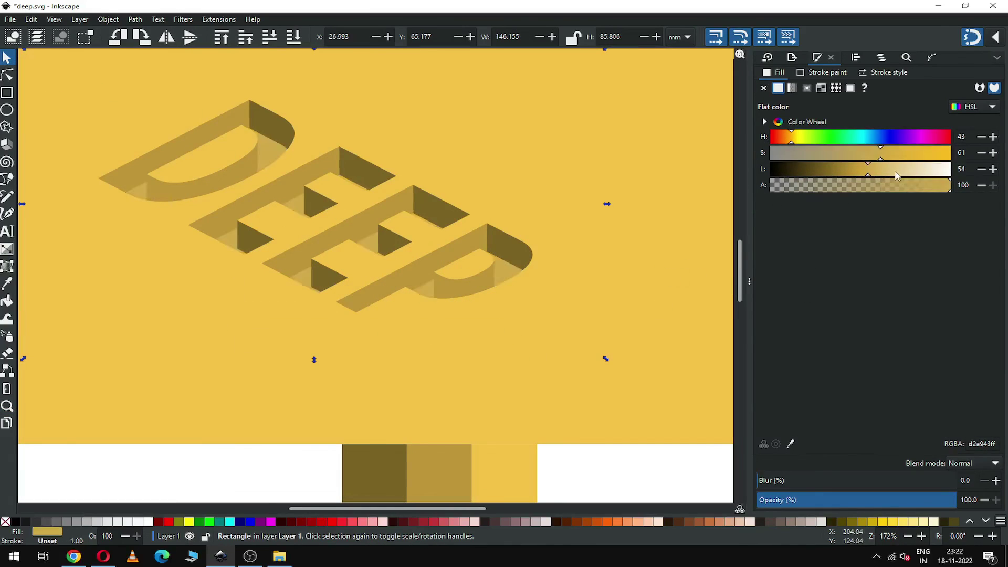
pyautogui.click(604, 471)
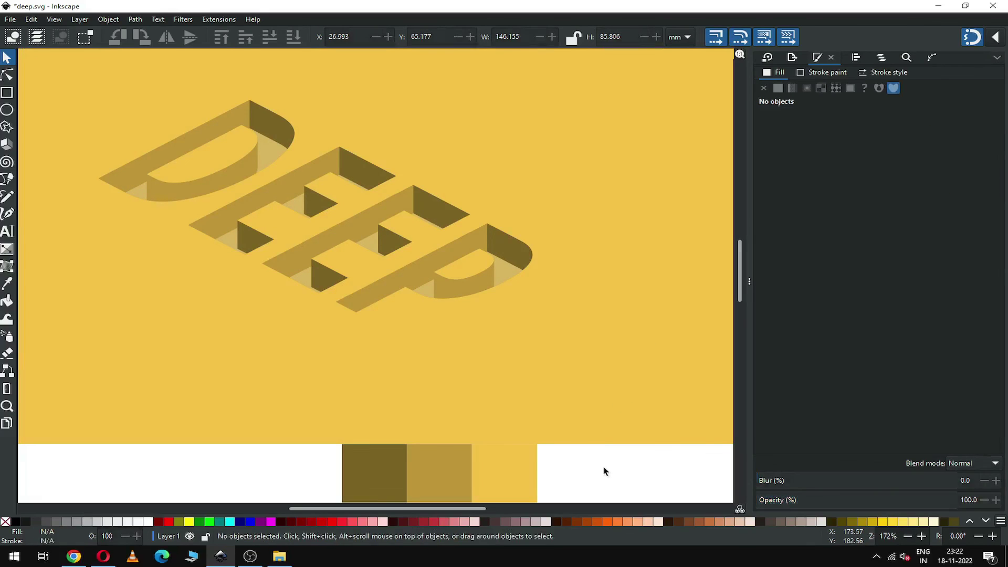
# - Delete the three colour swatches and save the finished drawing
pyautogui.press('-')
pyautogui.press('-')
pyautogui.press('-')
pyautogui.moveTo(500, 413); pyautogui.dragTo(322, 309)
pyautogui.press('Delete')
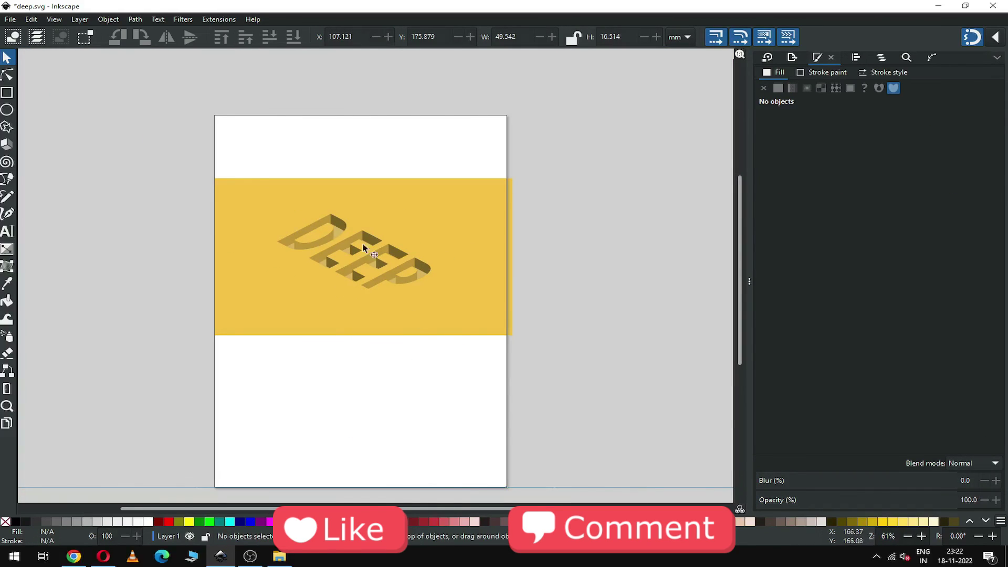
pyautogui.press('z')
pyautogui.click(371, 233)
pyautogui.hotkey('ctrl', 's')
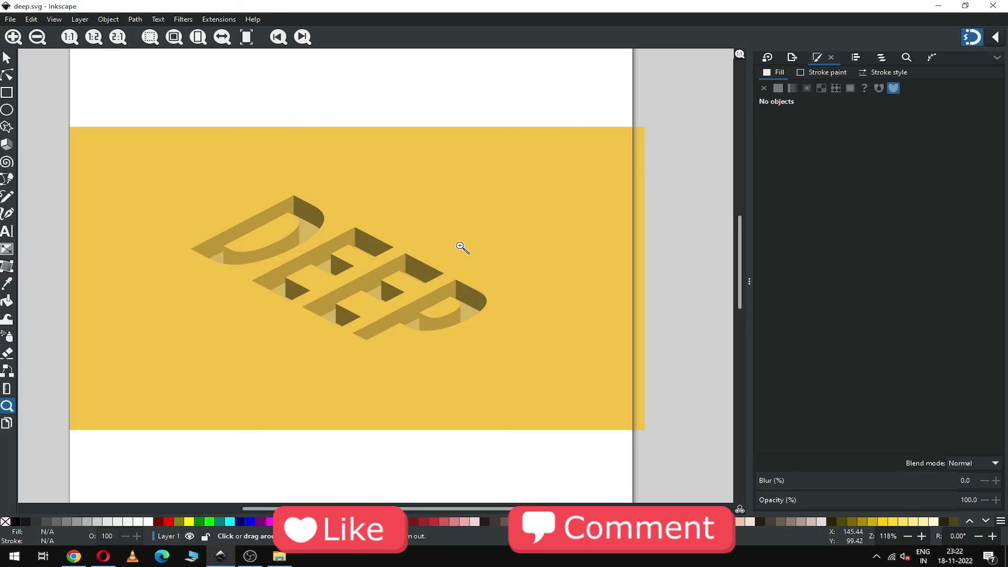